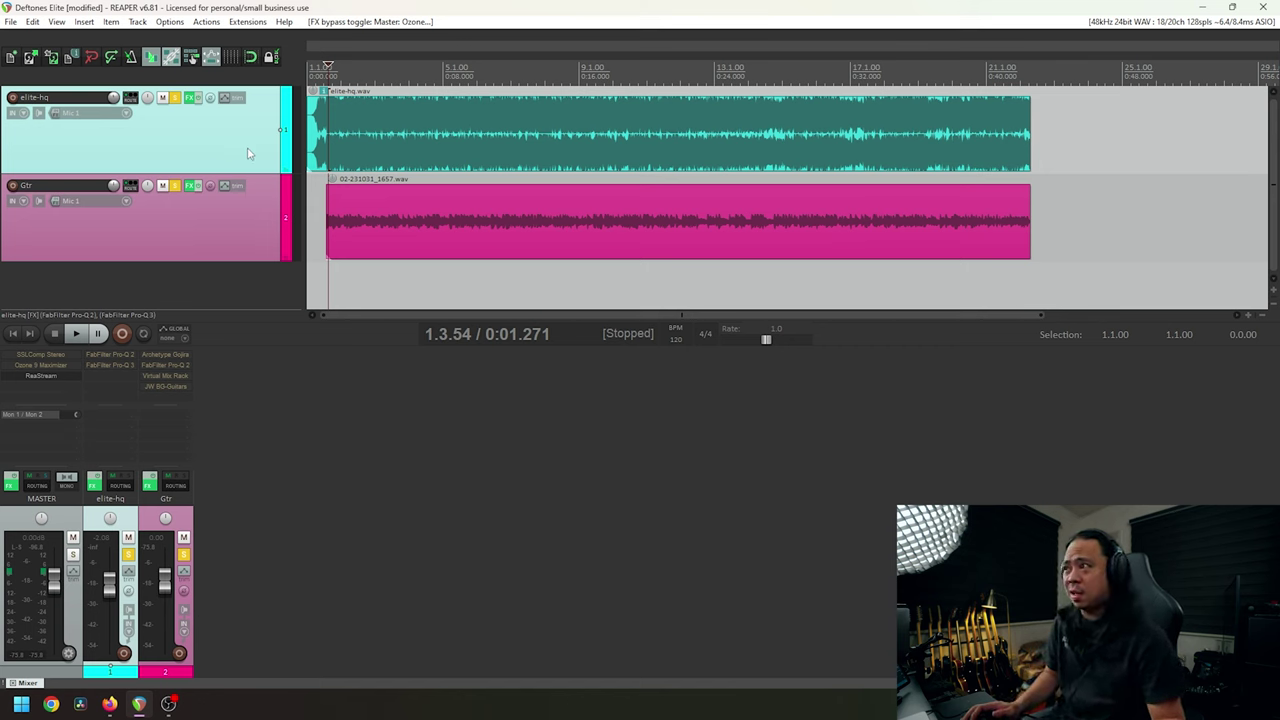
Solo only the Gtr track, taking the elite-hq track out of solo.
click(175, 187)
click(176, 201)
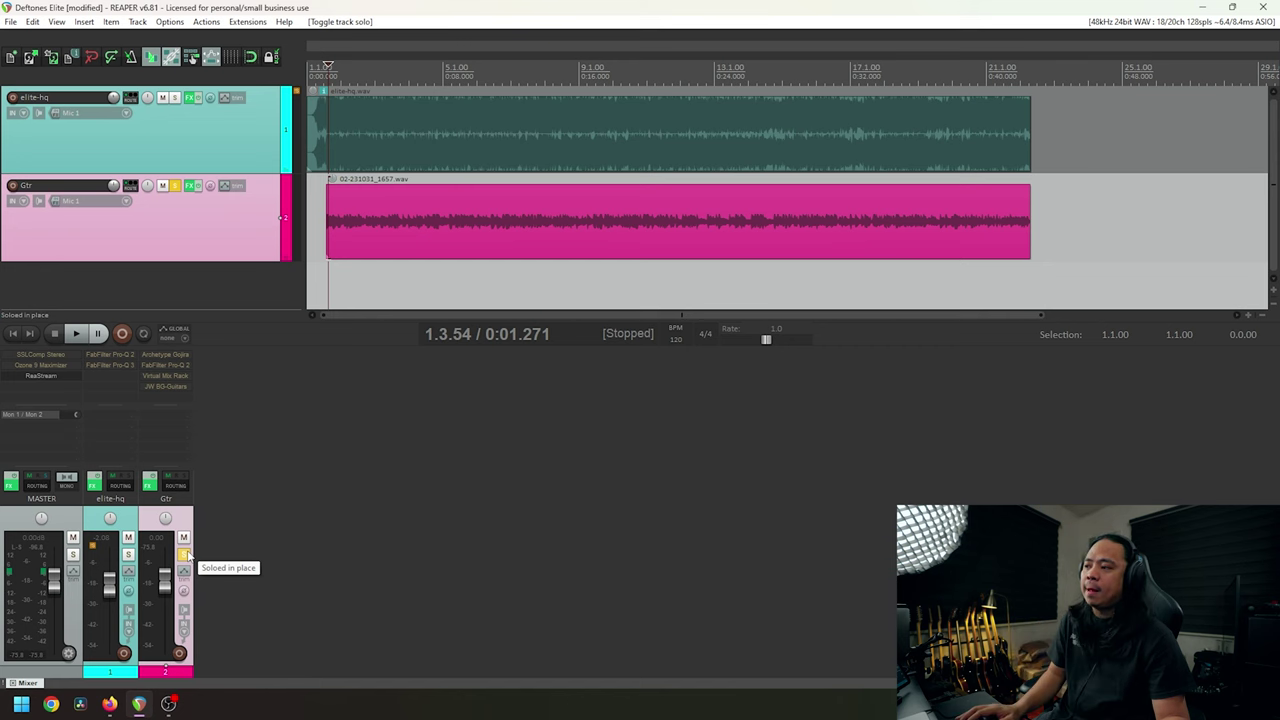
click(183, 554)
click(183, 554)
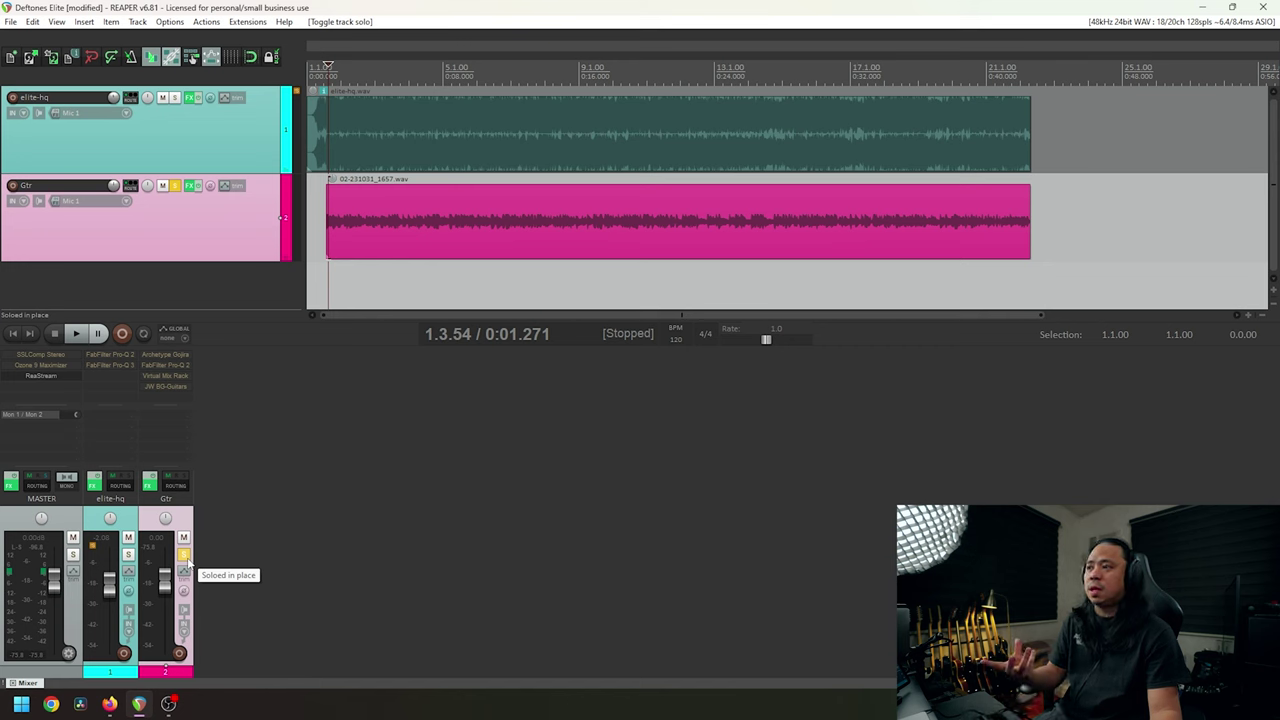
Play the soloed guitar from near the start of its recording, and stop after a few bars.
click(324, 280)
click(329, 282)
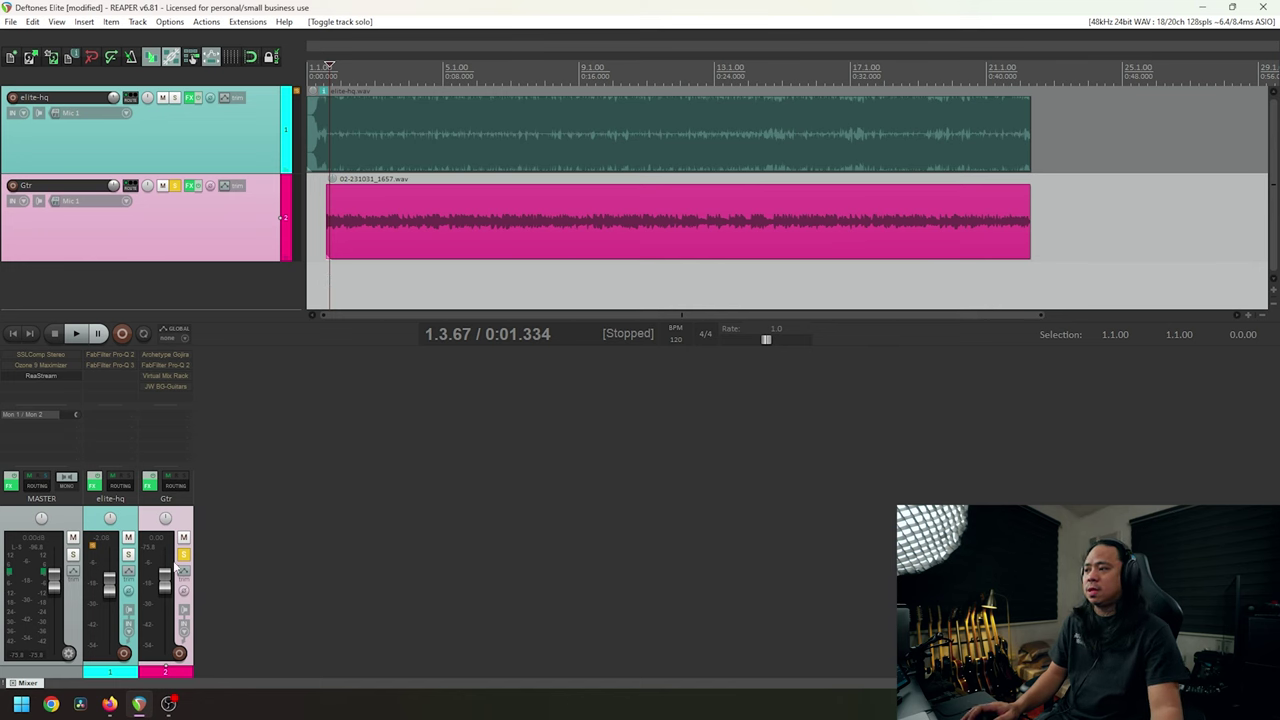
key(space)
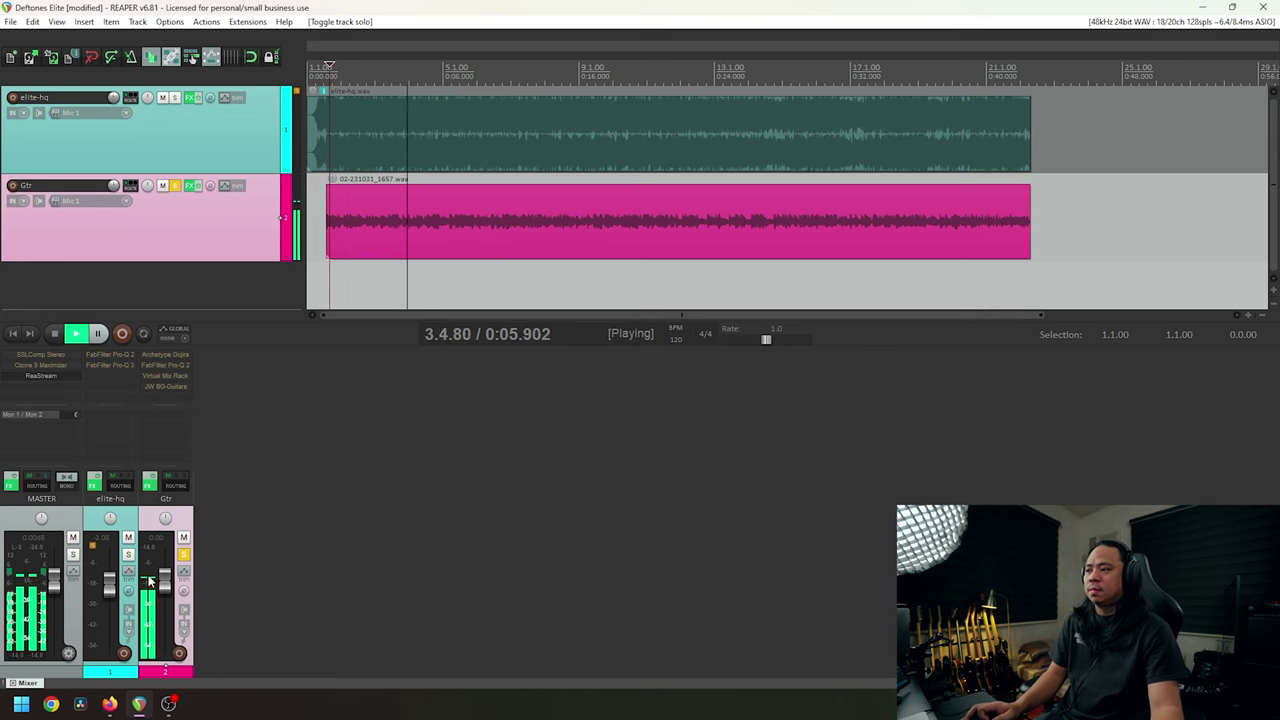
key(space)
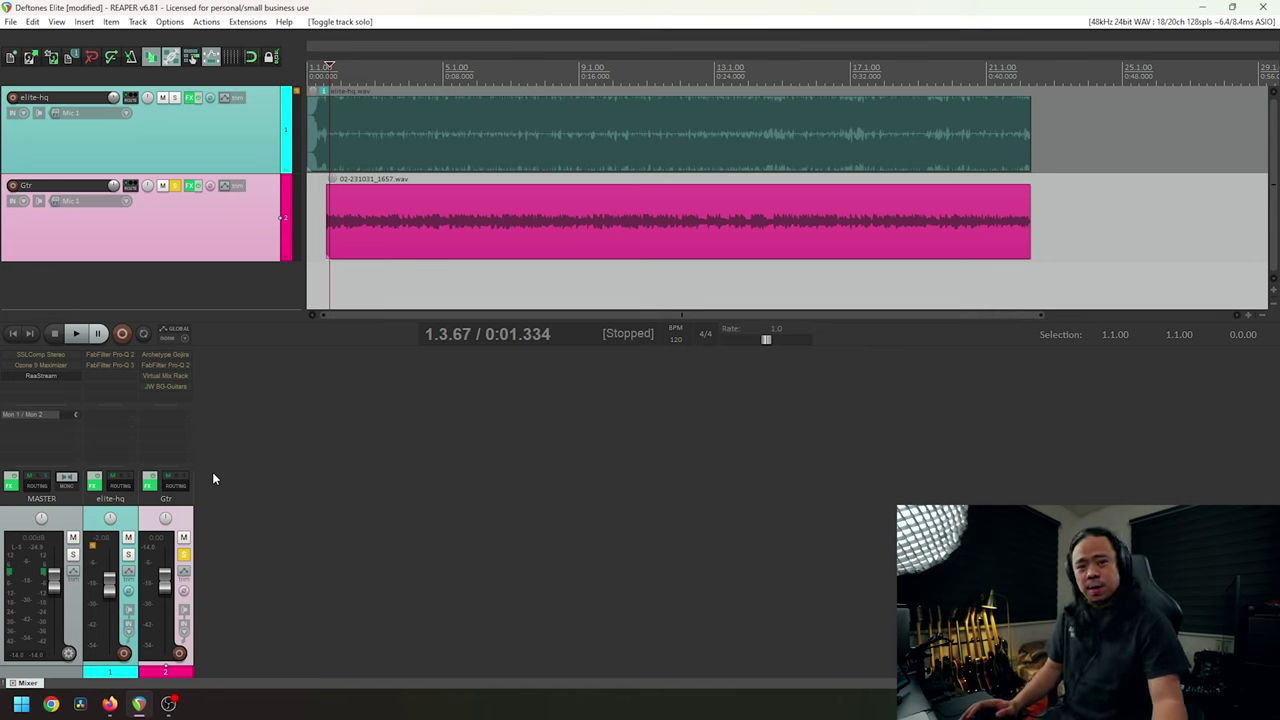
Open Archetype Gojira on the Gtr track and load Alessandro Venturella's artist preset "It's Heavy (Bridge) 81".
click(186, 355)
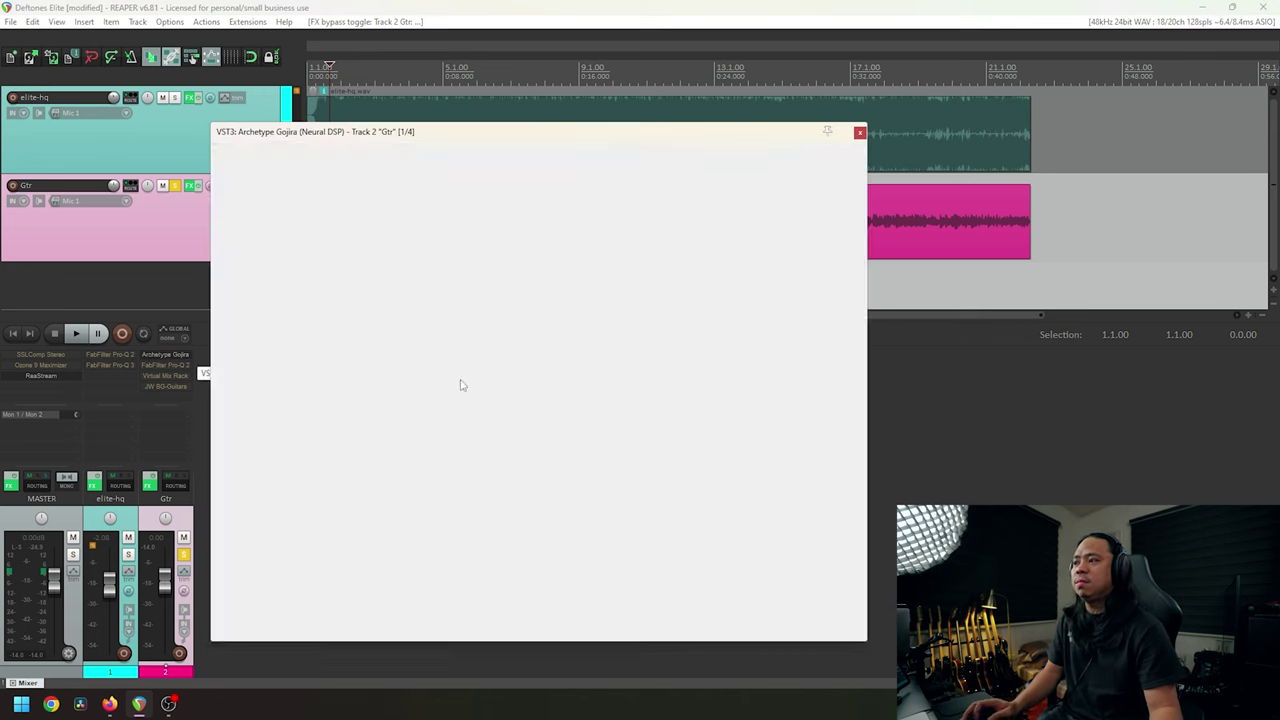
drag(609, 138, 584, 132)
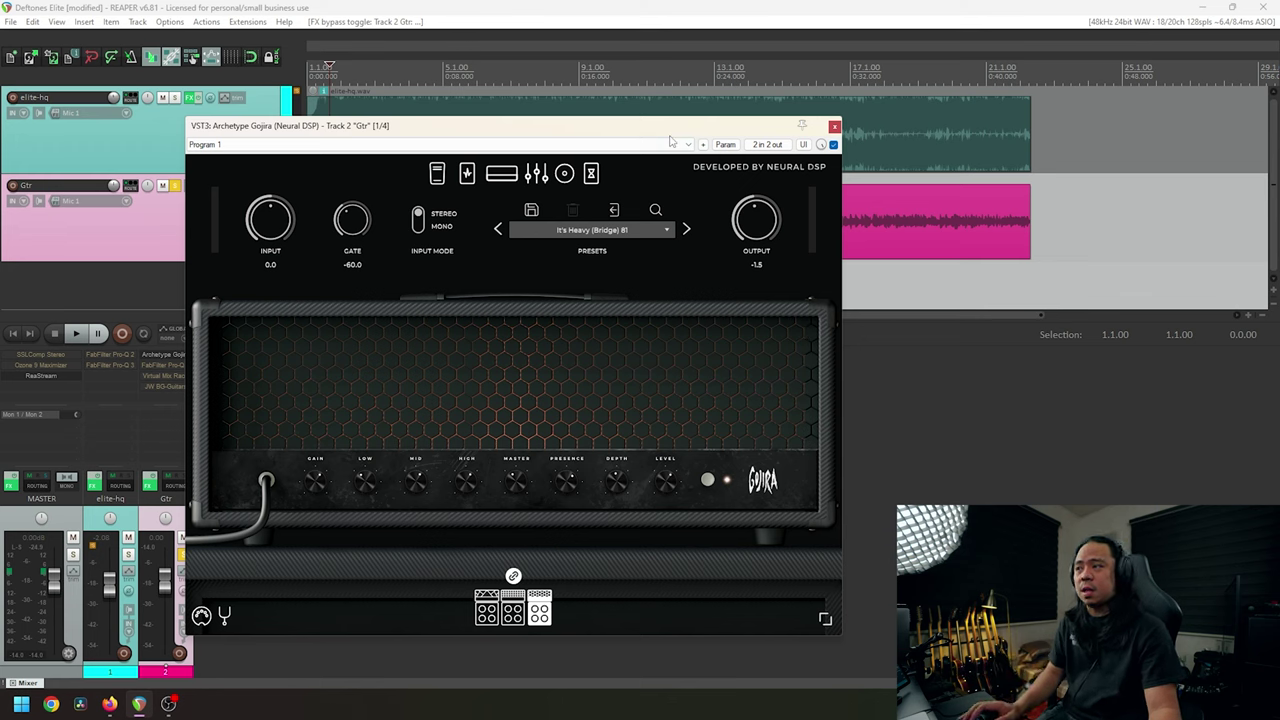
click(599, 231)
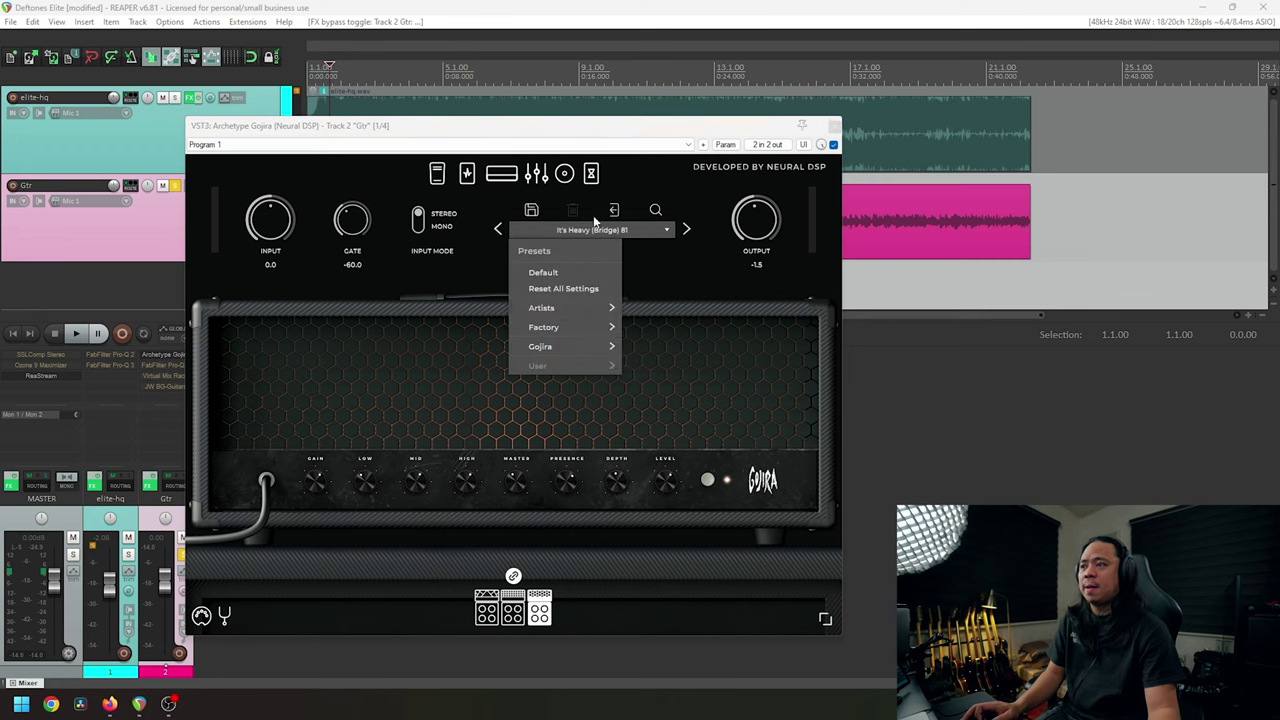
mouse_move(558, 313)
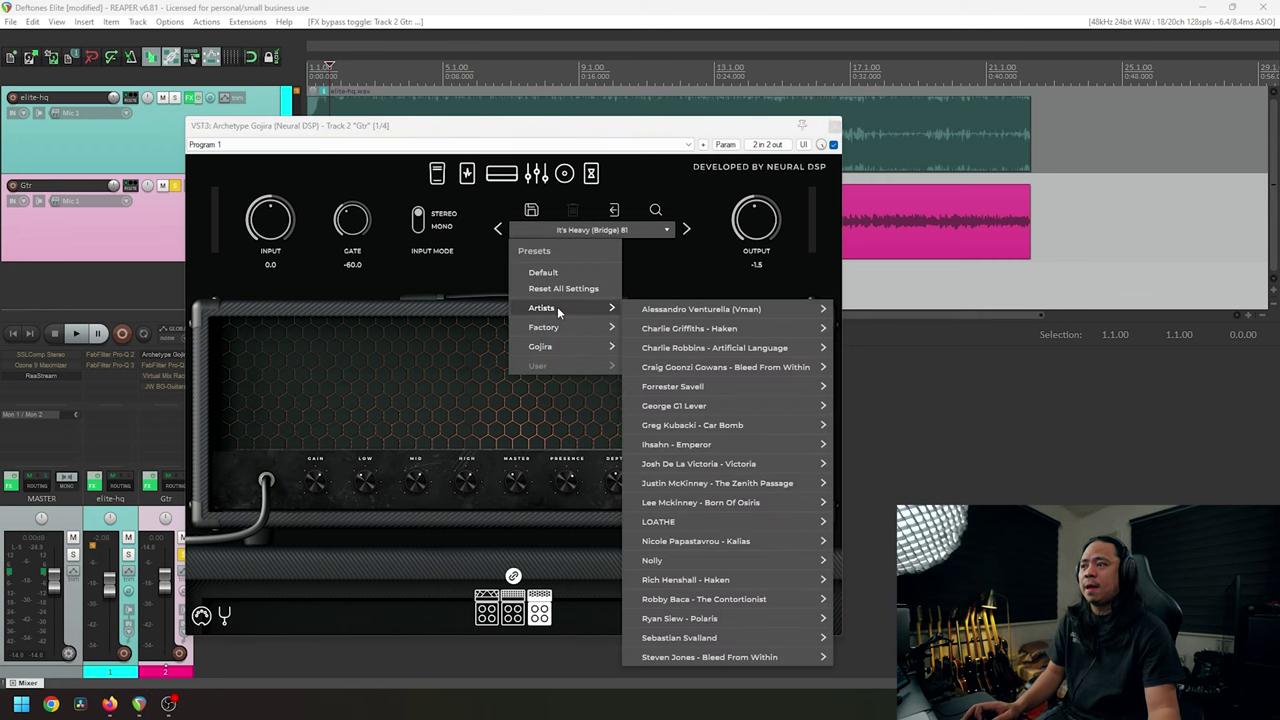
click(601, 229)
click(600, 231)
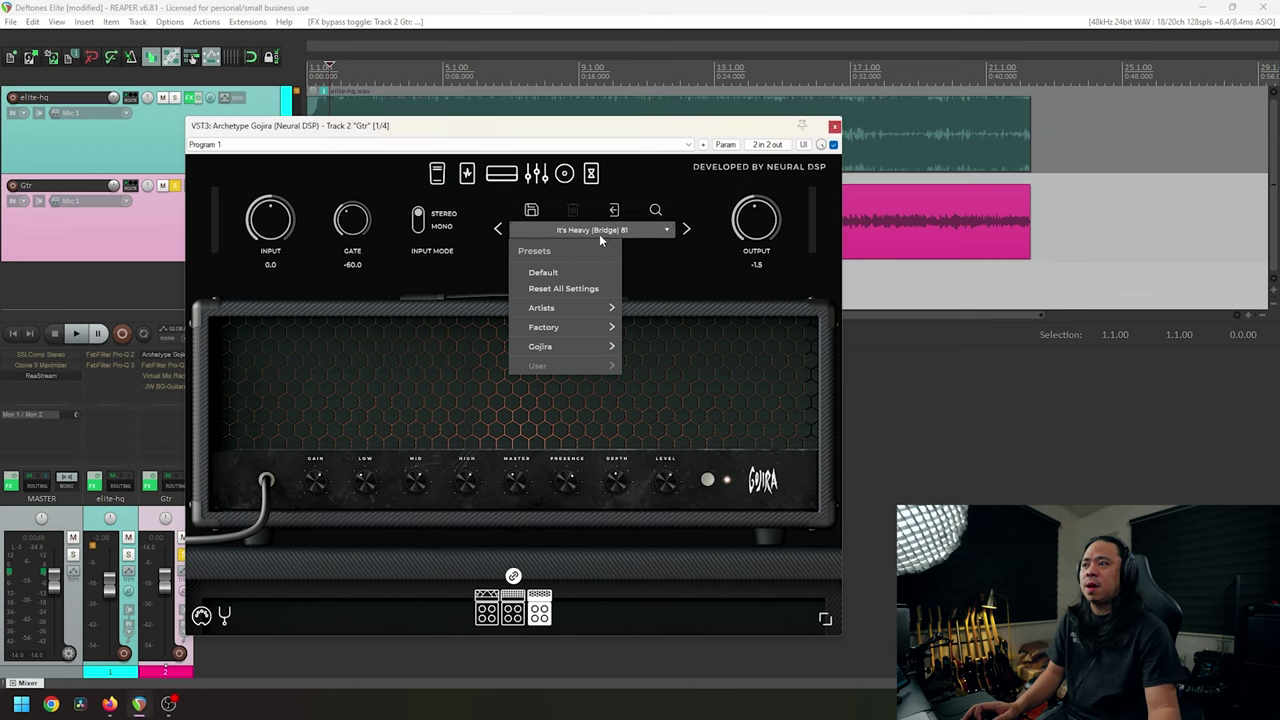
mouse_move(574, 305)
mouse_move(673, 314)
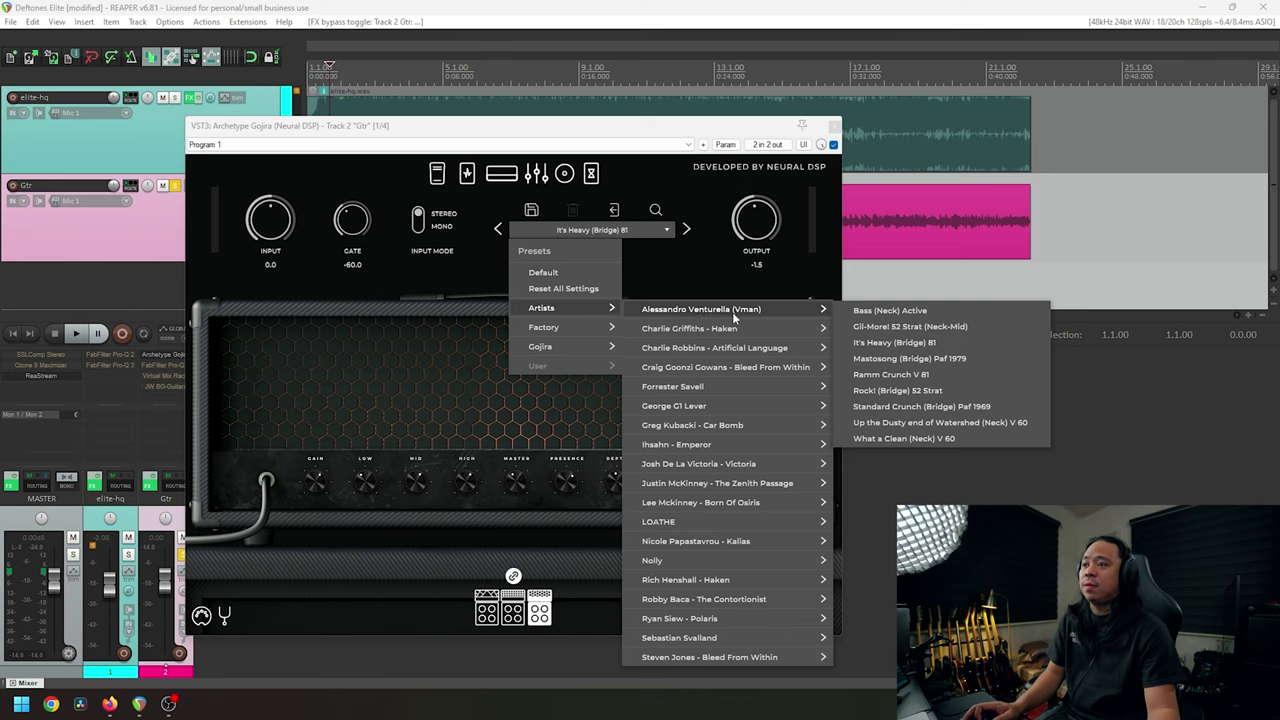
click(895, 318)
click(595, 229)
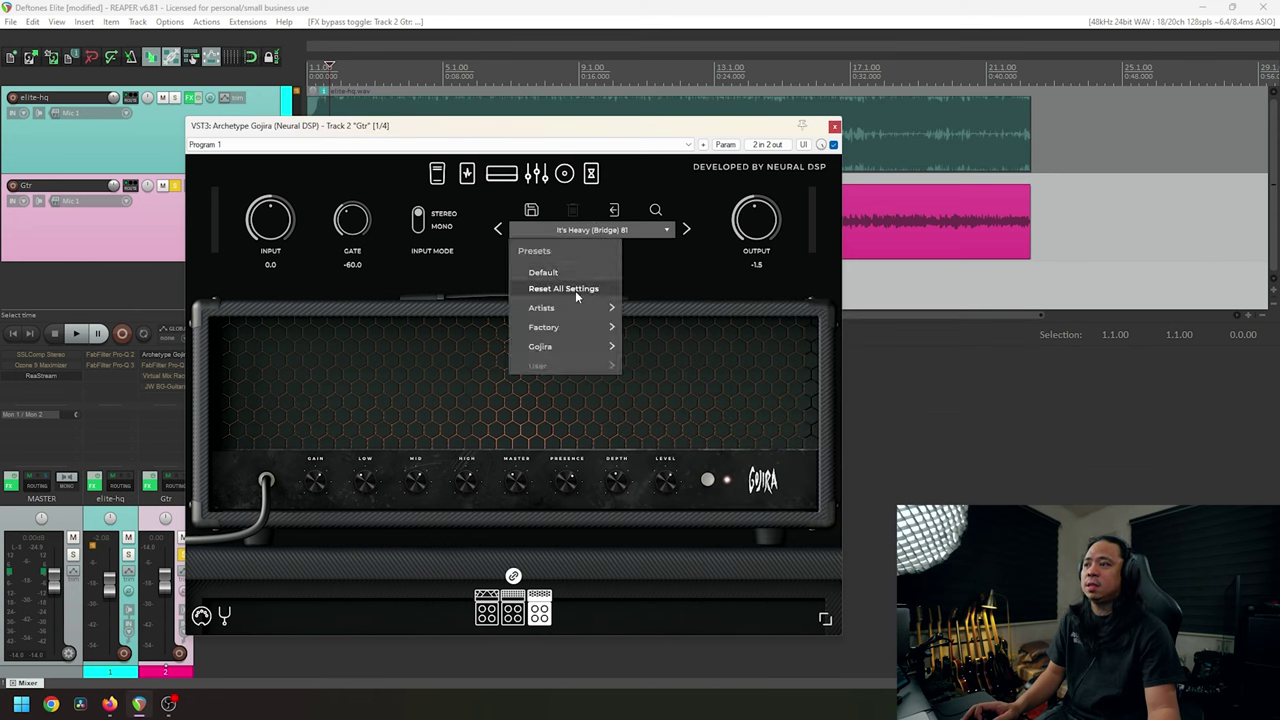
mouse_move(738, 314)
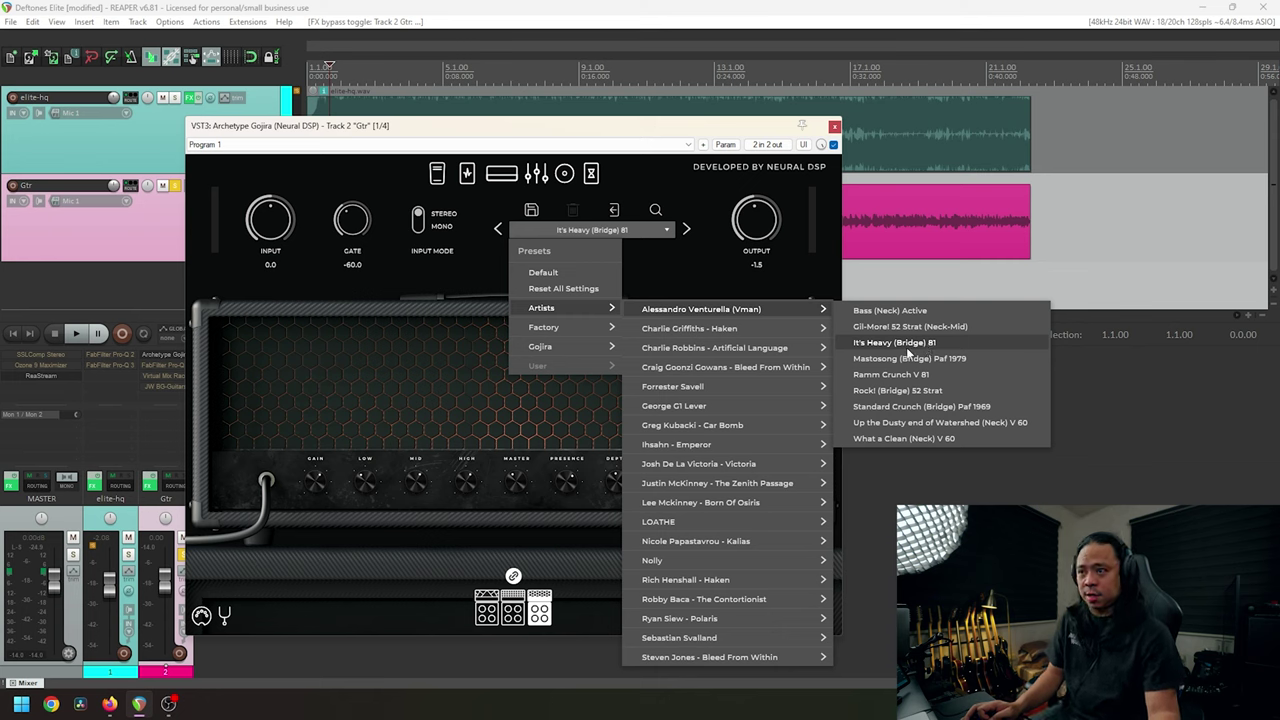
click(876, 341)
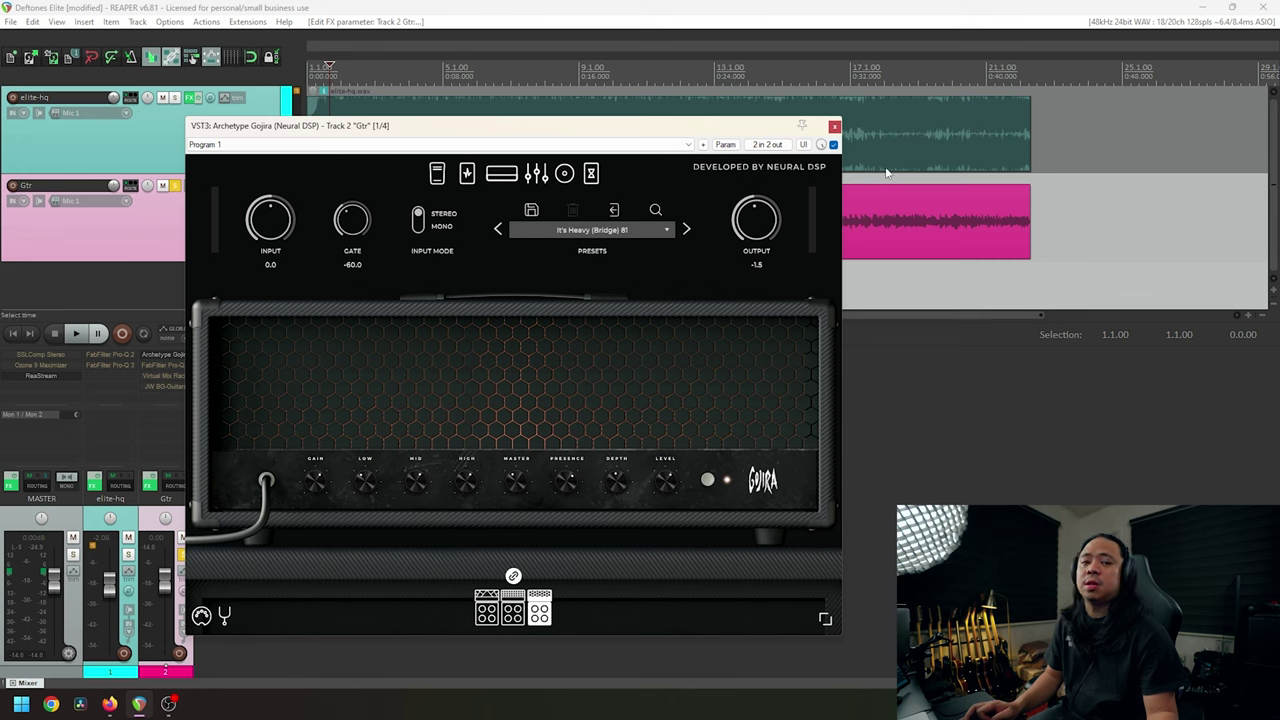
Close the amp plugin, bypass Archetype Gojira on the Gtr track, and audition the dry guitar from its start.
click(834, 128)
shift+click(154, 354)
click(326, 281)
key(space)
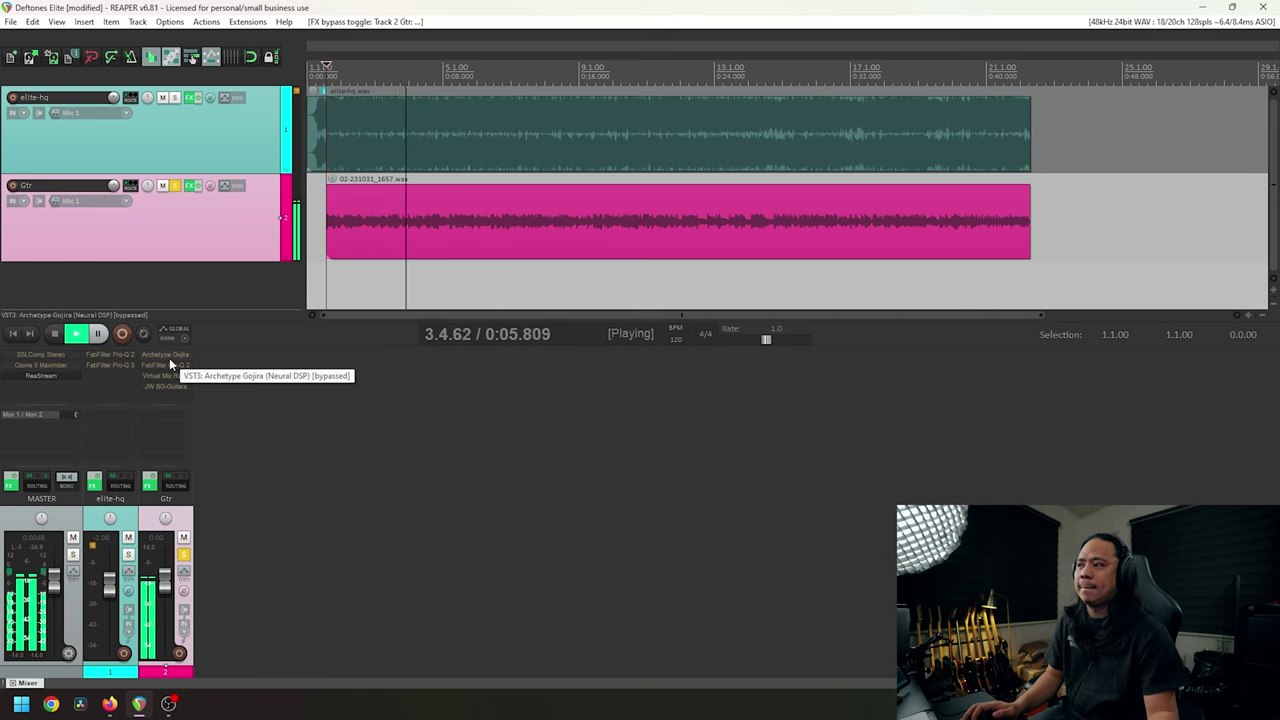
key(space)
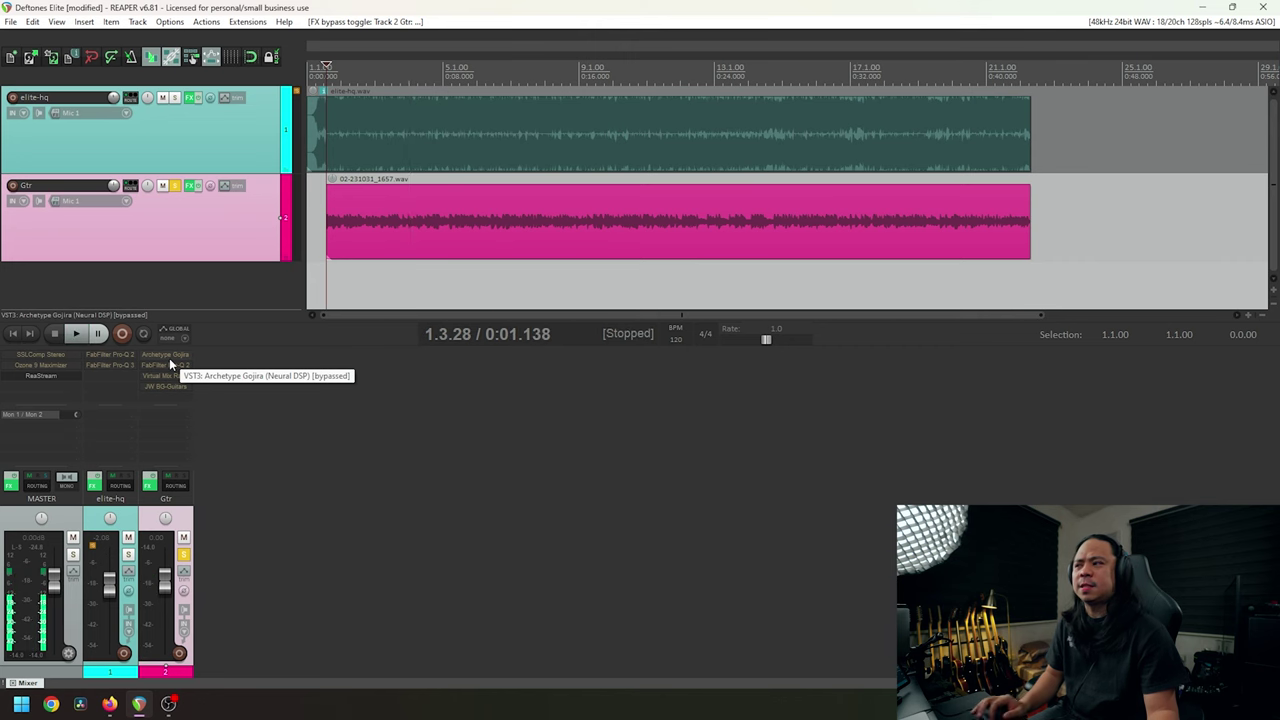
Re-enable Archetype Gojira on the Gtr track and audition the guitar through the amp sim.
shift+click(169, 358)
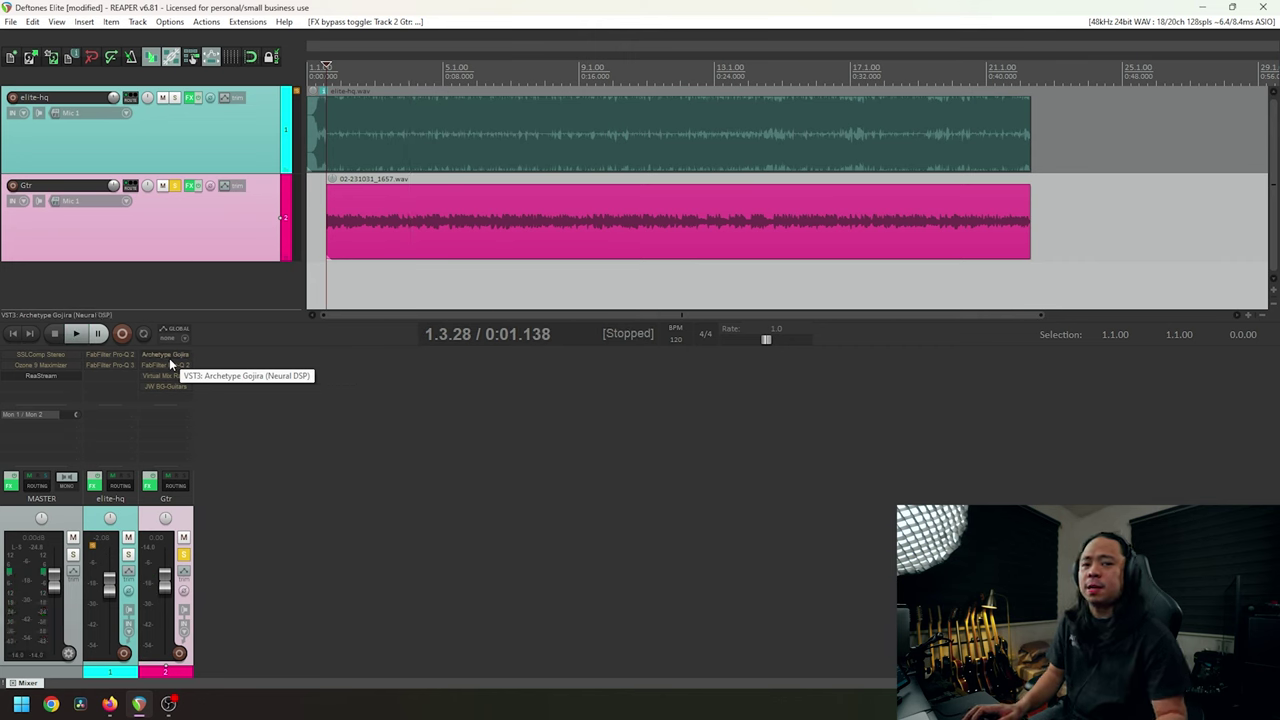
key(space)
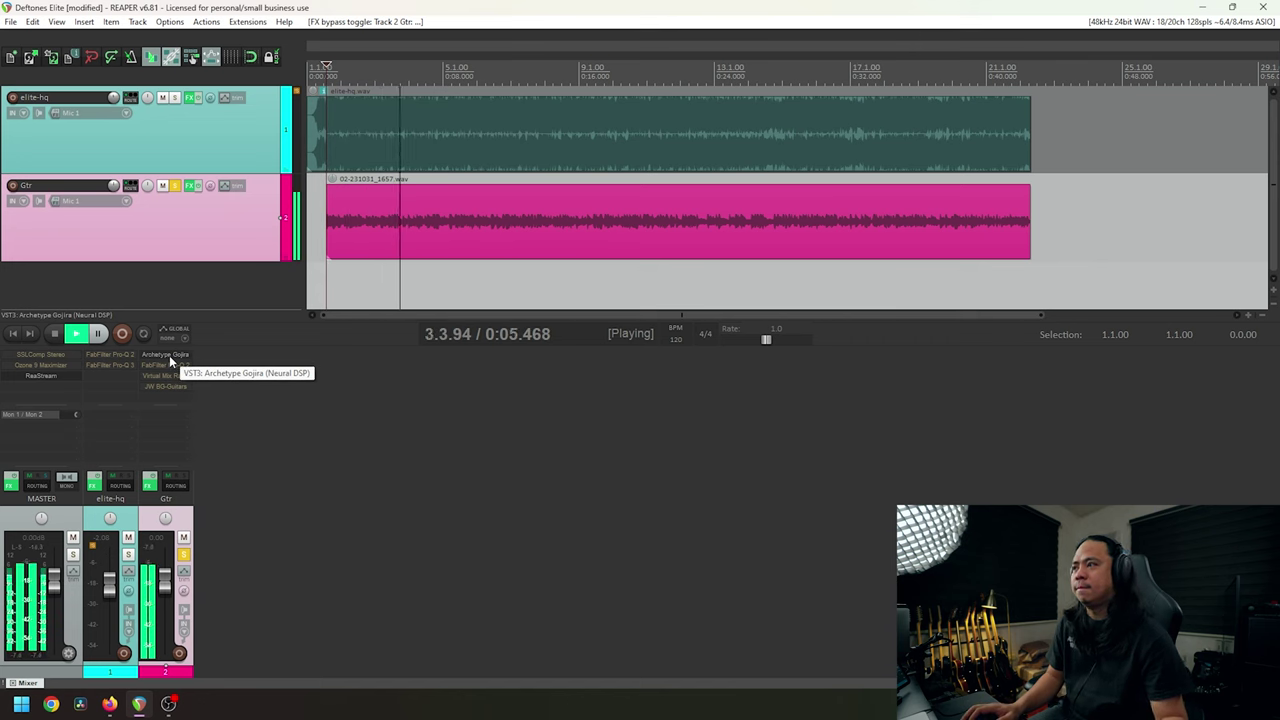
key(space)
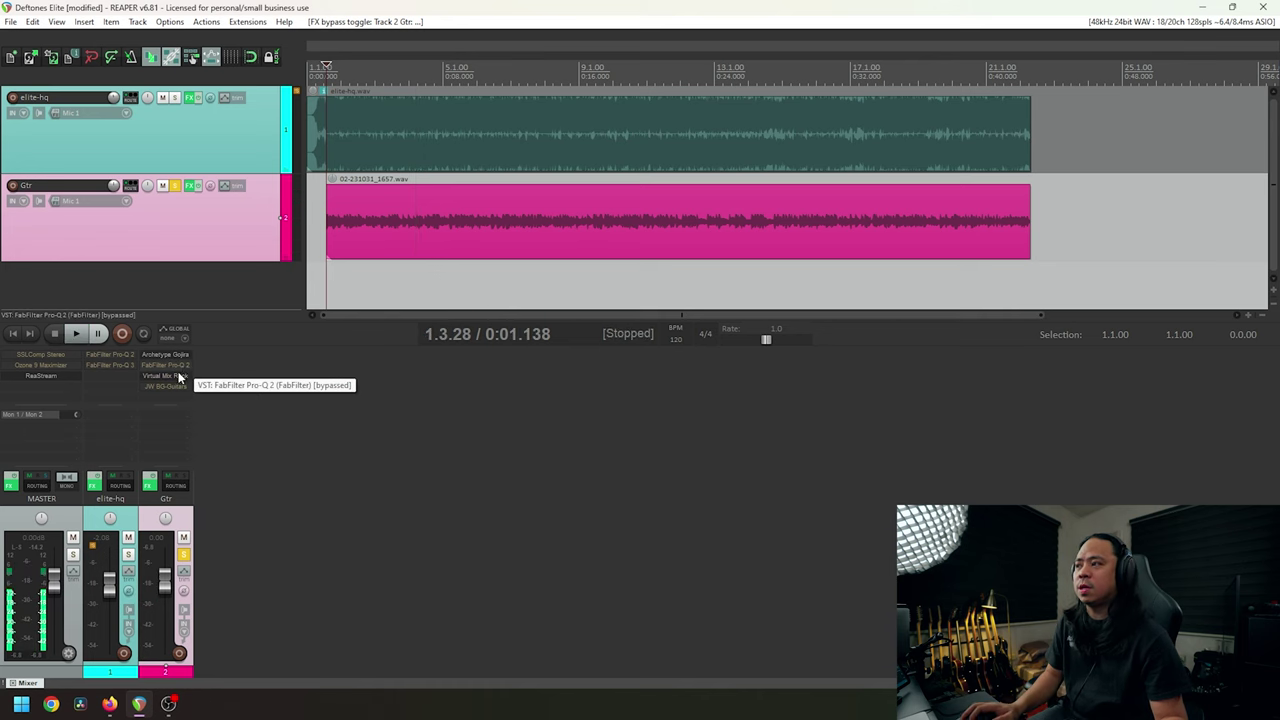
Open the Gtr track's FabFilter Pro-Q 2, bypass it, audition the guitar without the EQ, and close the plugin.
click(182, 366)
drag(455, 99, 558, 205)
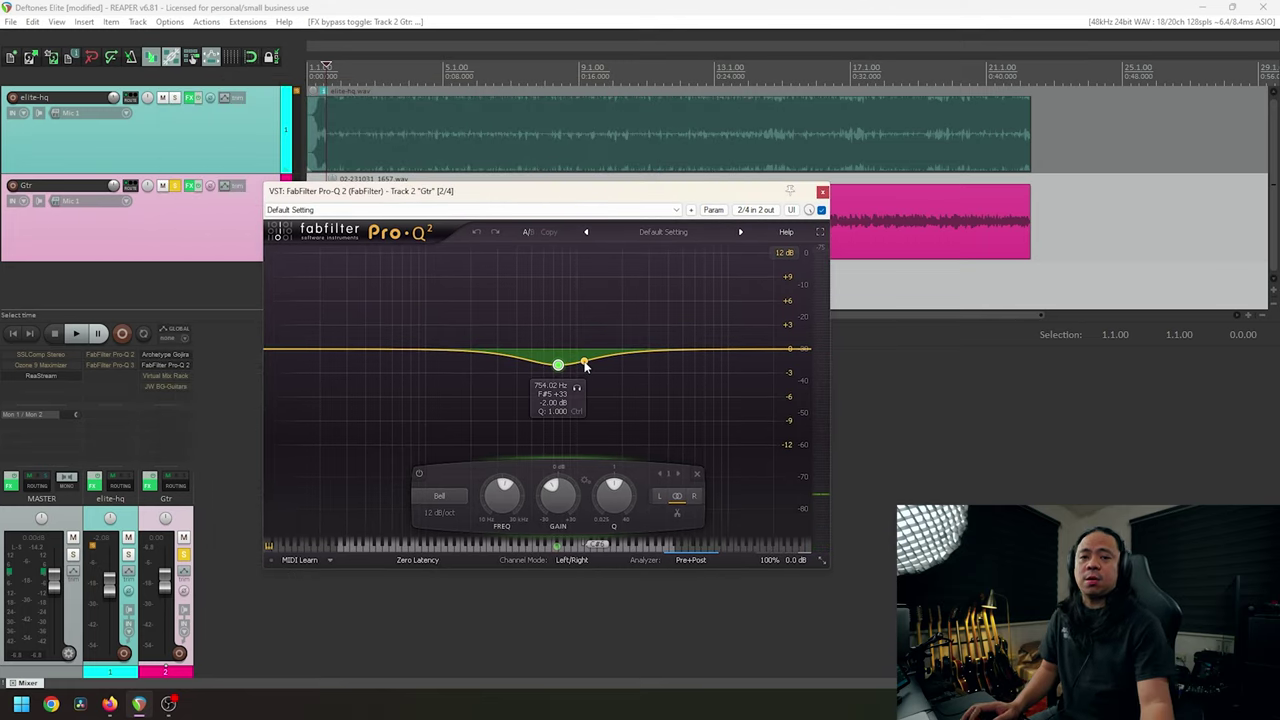
click(821, 209)
drag(701, 200, 547, 207)
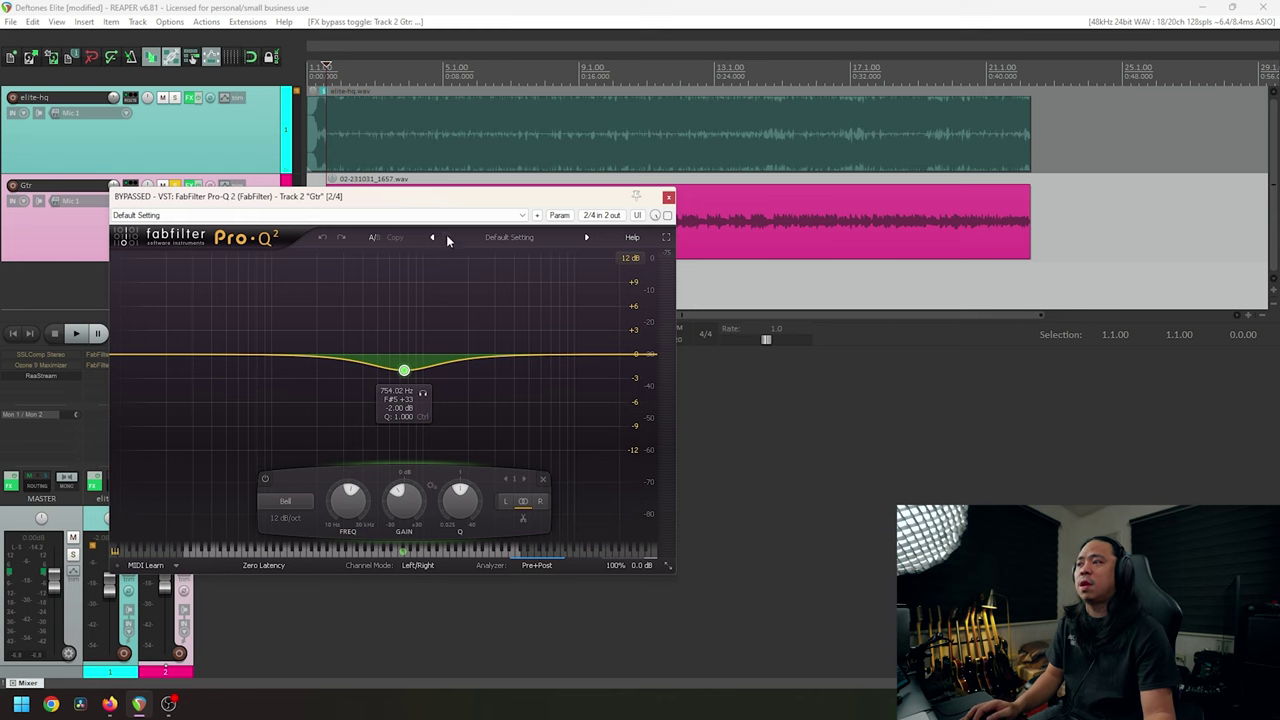
drag(449, 198, 441, 257)
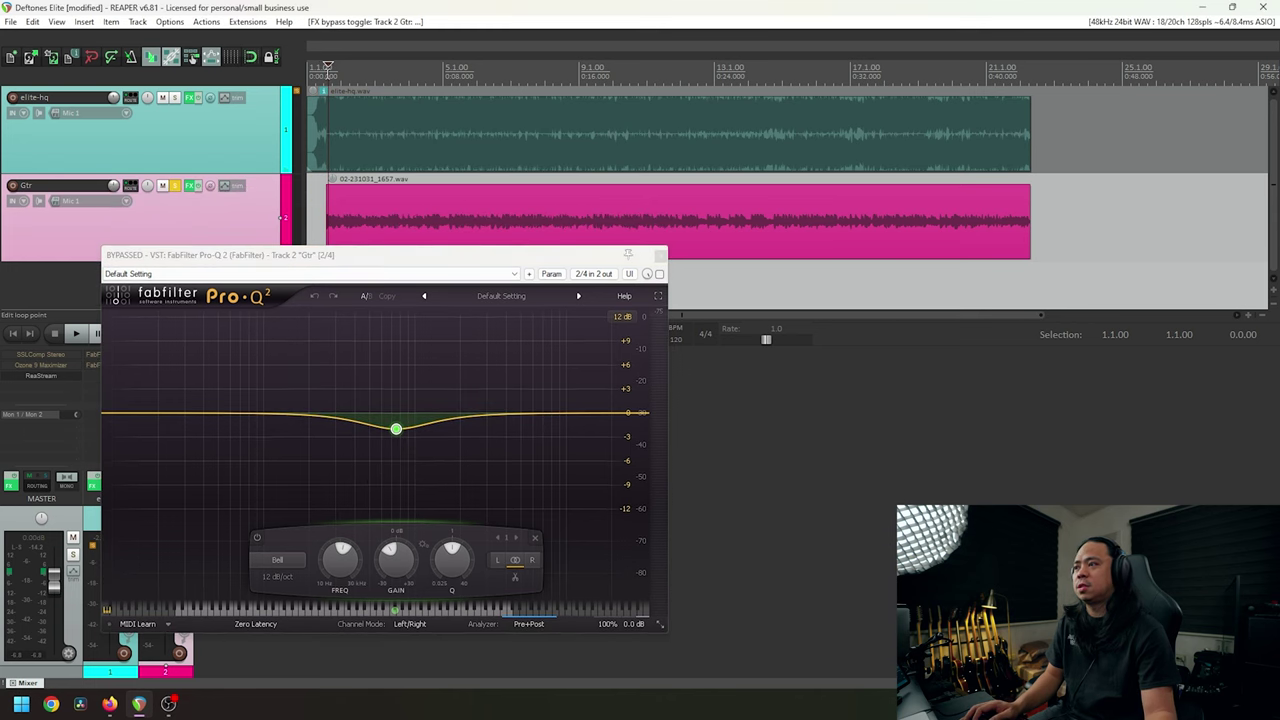
key(space)
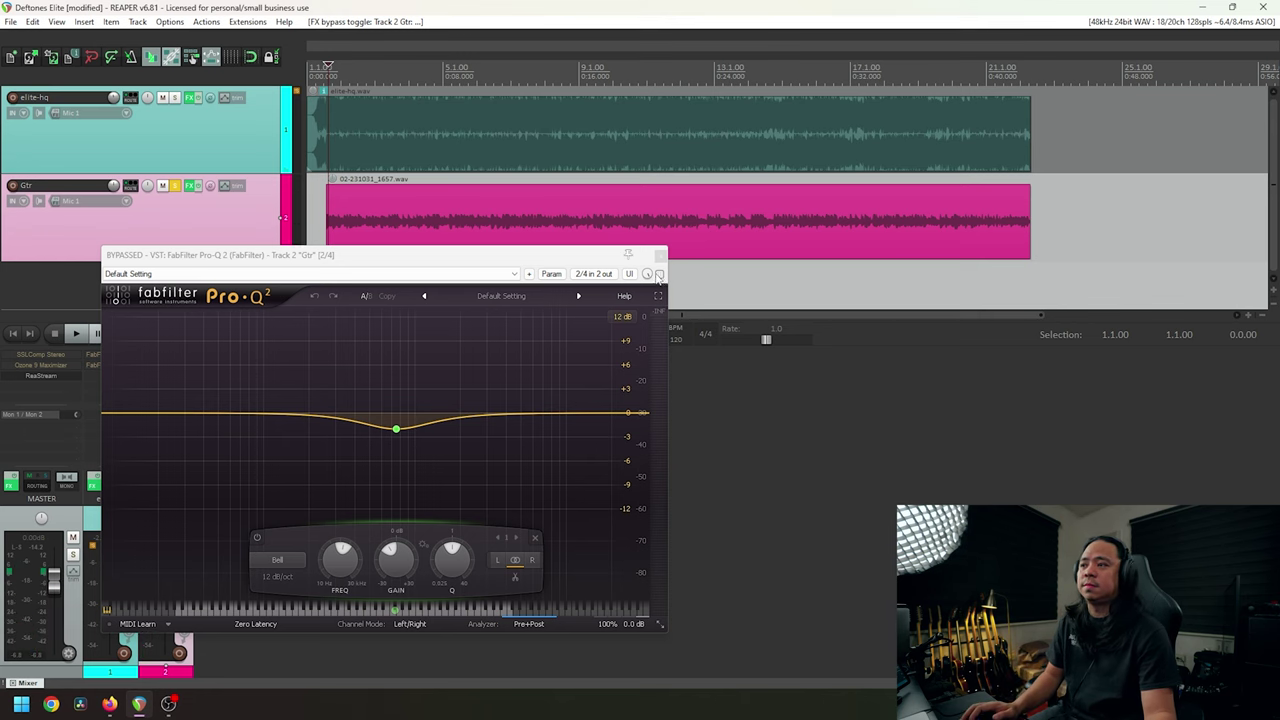
drag(620, 254, 796, 236)
click(835, 237)
Toggle the bypass of the Gtr track's FabFilter Pro-Q 2 several times, leaving it bypassed with its window closed.
shift+click(184, 365)
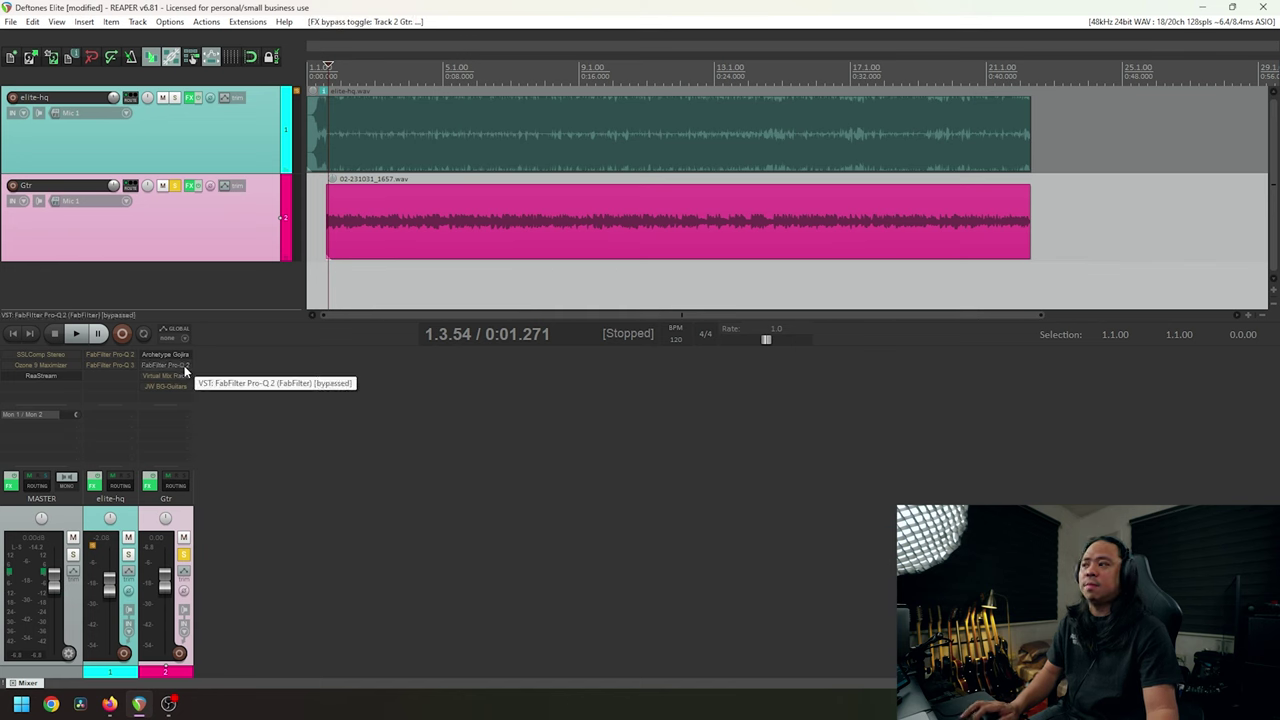
shift+click(184, 365)
shift+click(184, 365)
shift+click(184, 365)
shift+click(184, 365)
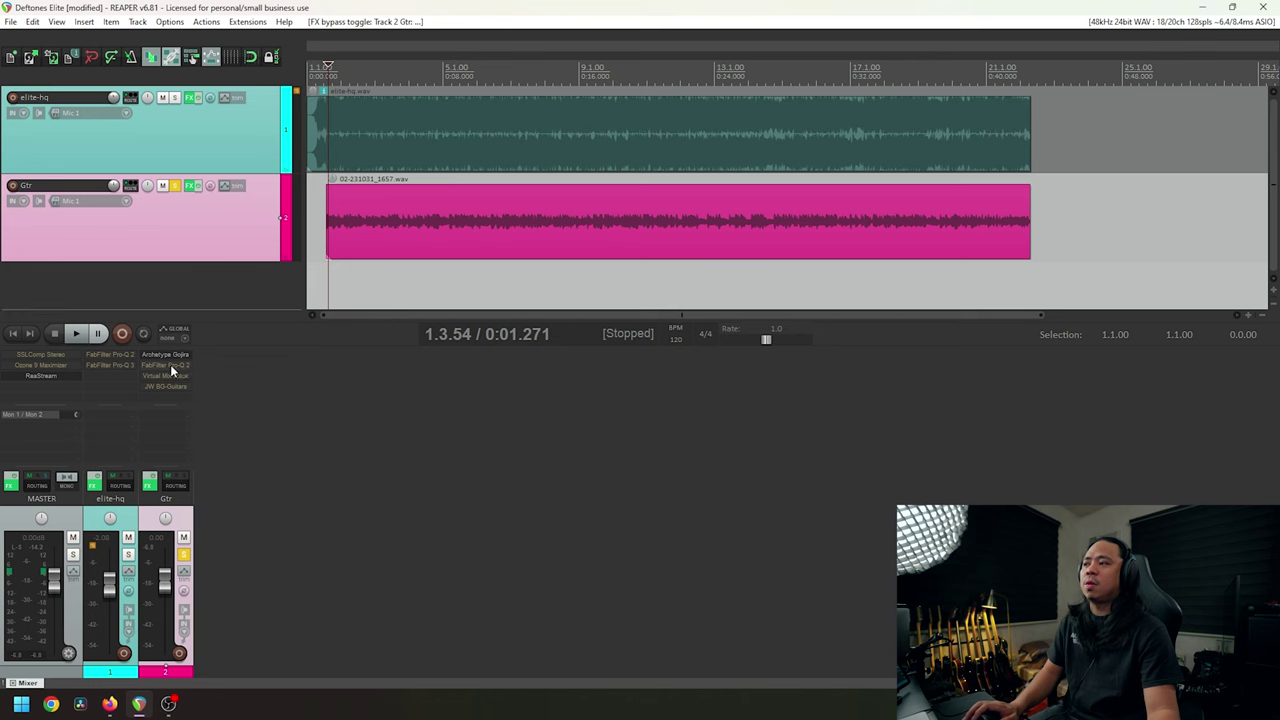
click(170, 364)
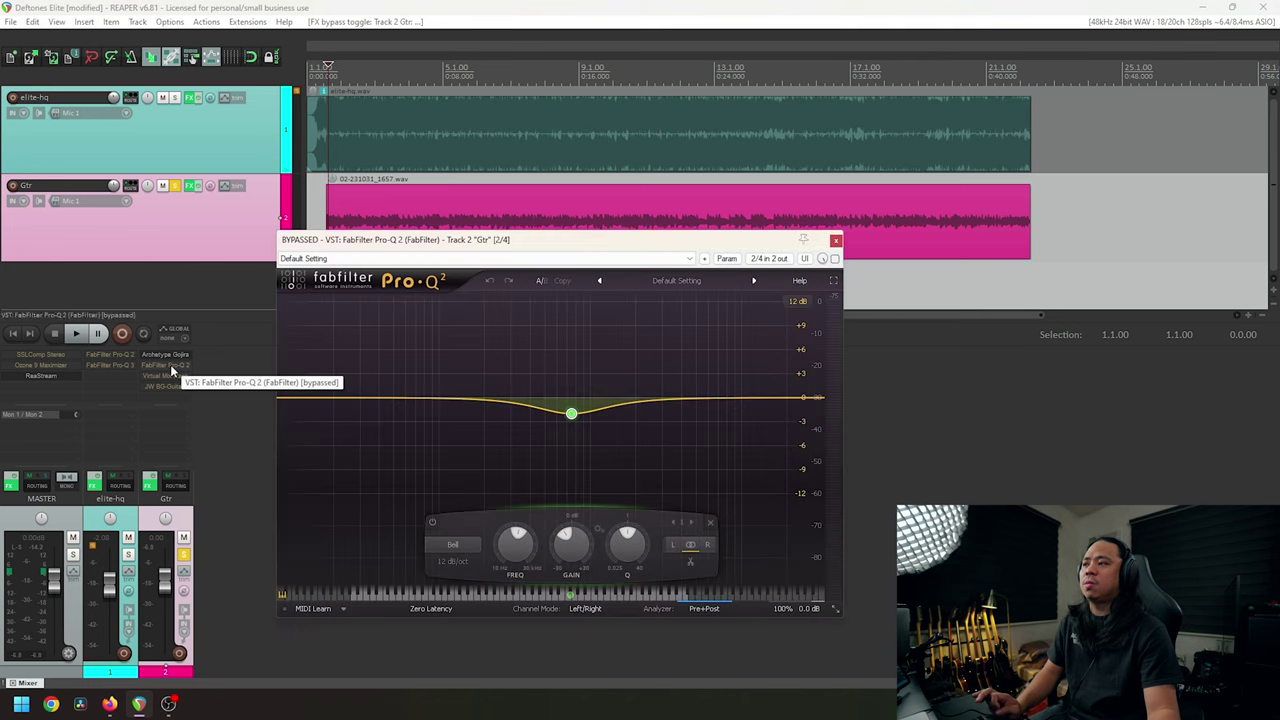
click(835, 258)
click(835, 240)
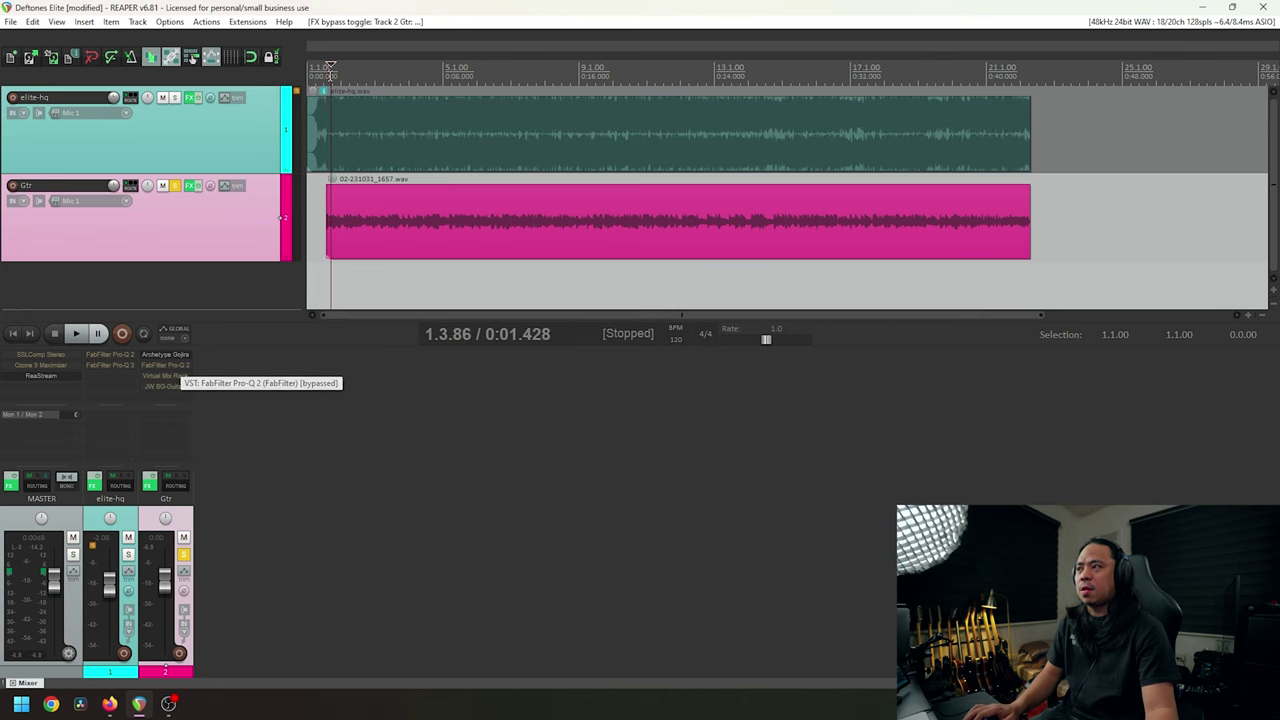
Reopen FabFilter Pro-Q 2 on the Gtr track with the EQ enabled and place its window below the guitar waveform.
click(159, 365)
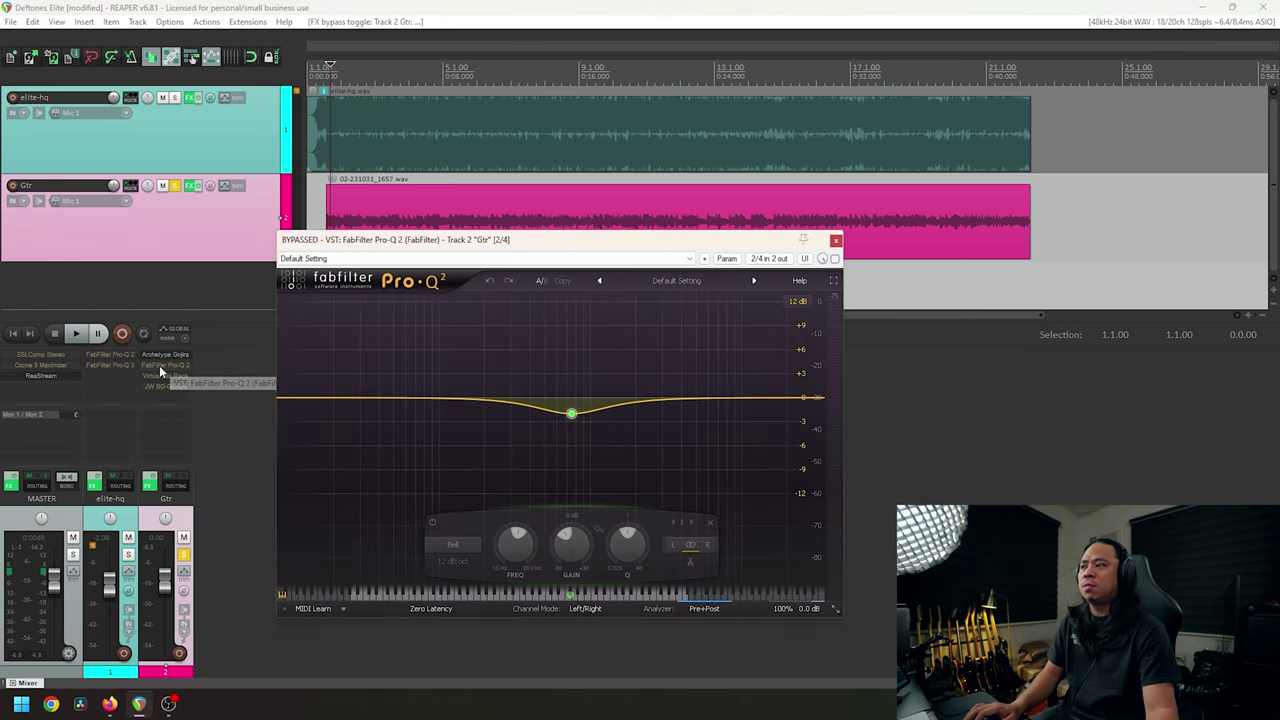
drag(491, 405, 610, 469)
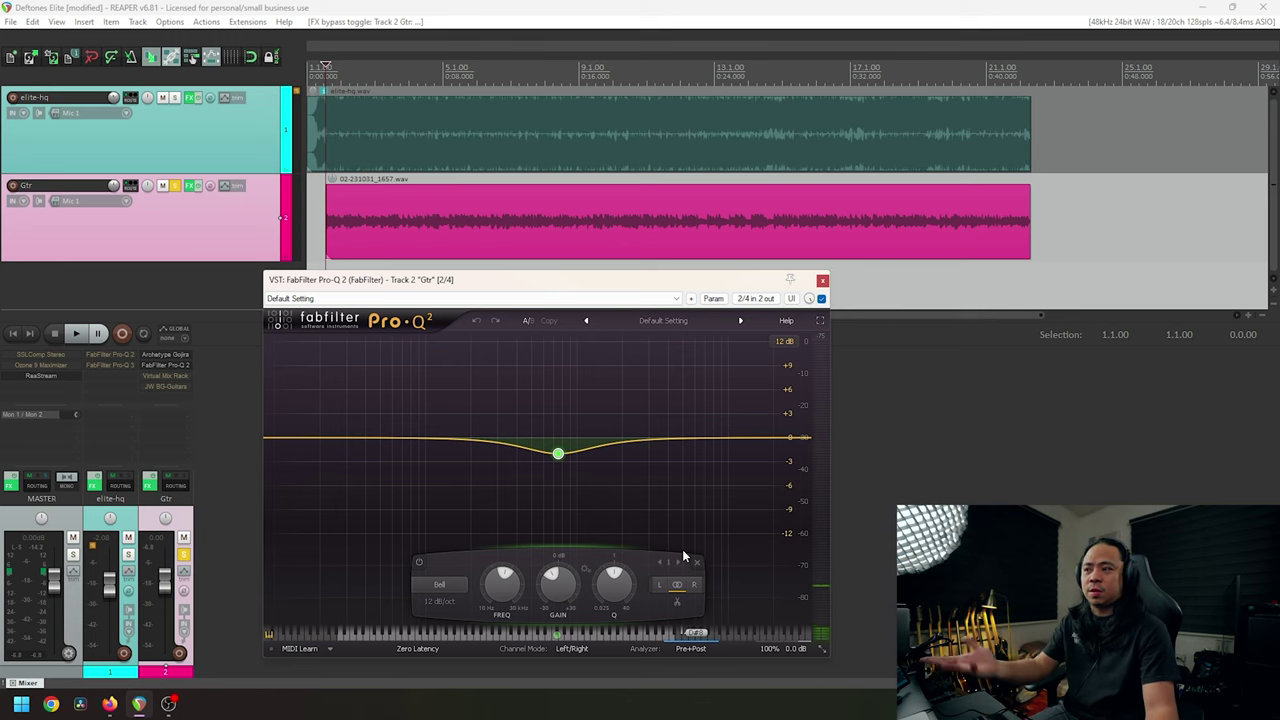
drag(610, 284, 574, 271)
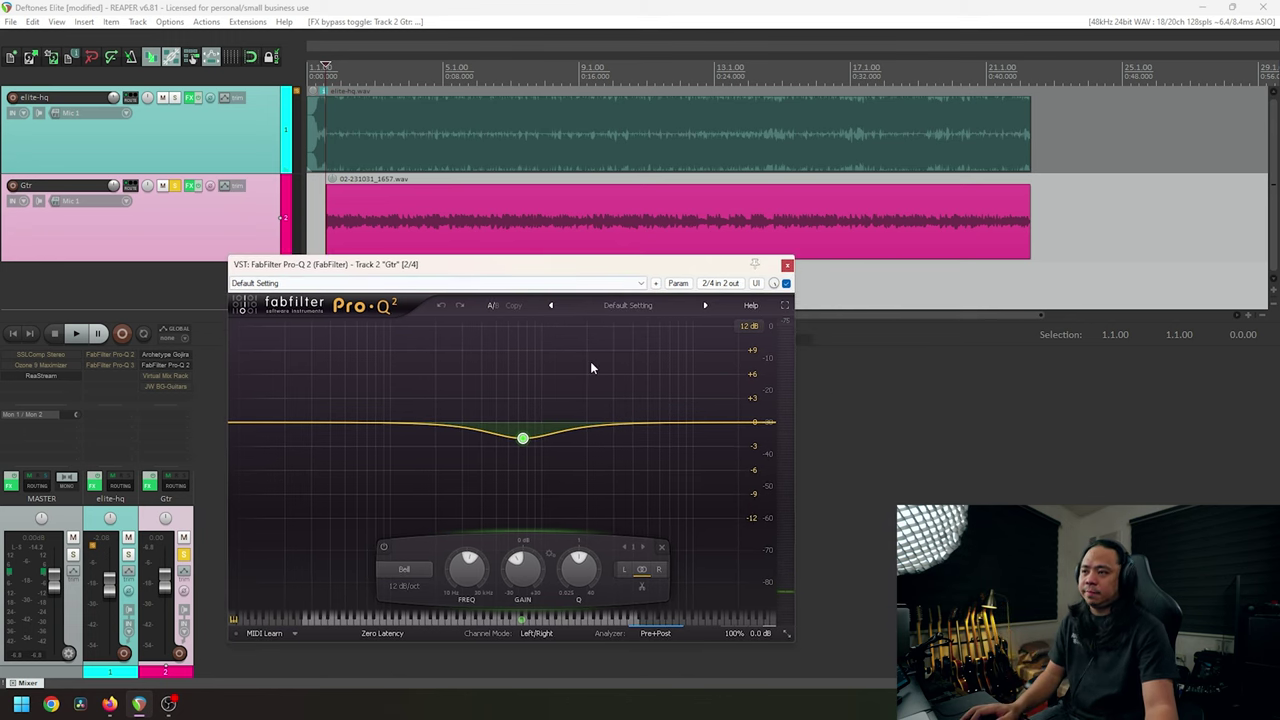
Play the guitar while switching FabFilter Pro-Q 2 off and back on to compare the effect of its midrange cut.
key(space)
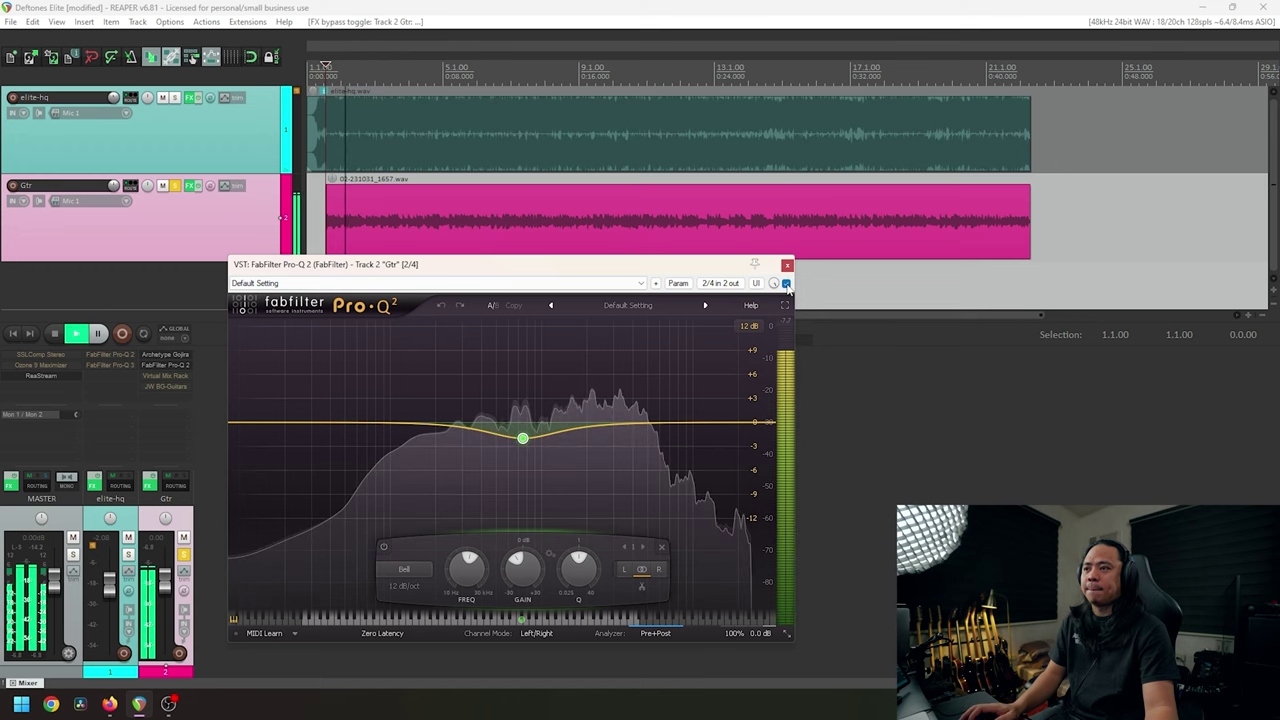
click(786, 283)
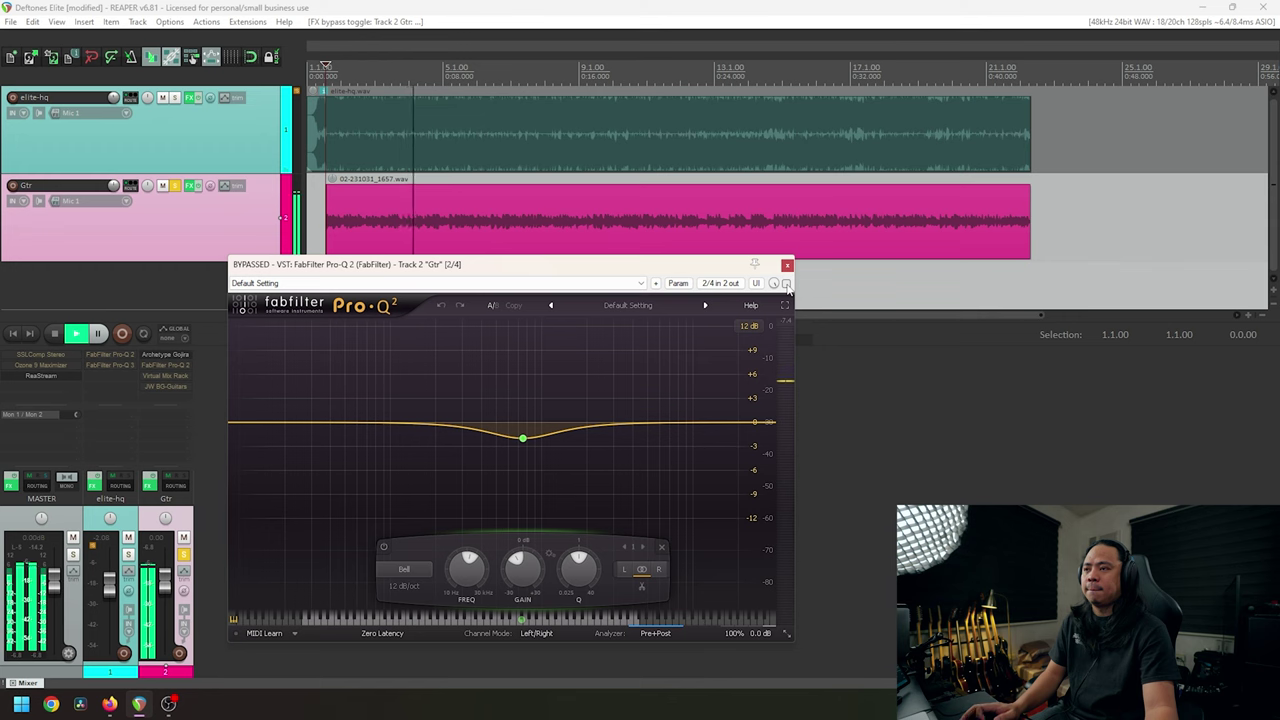
click(786, 283)
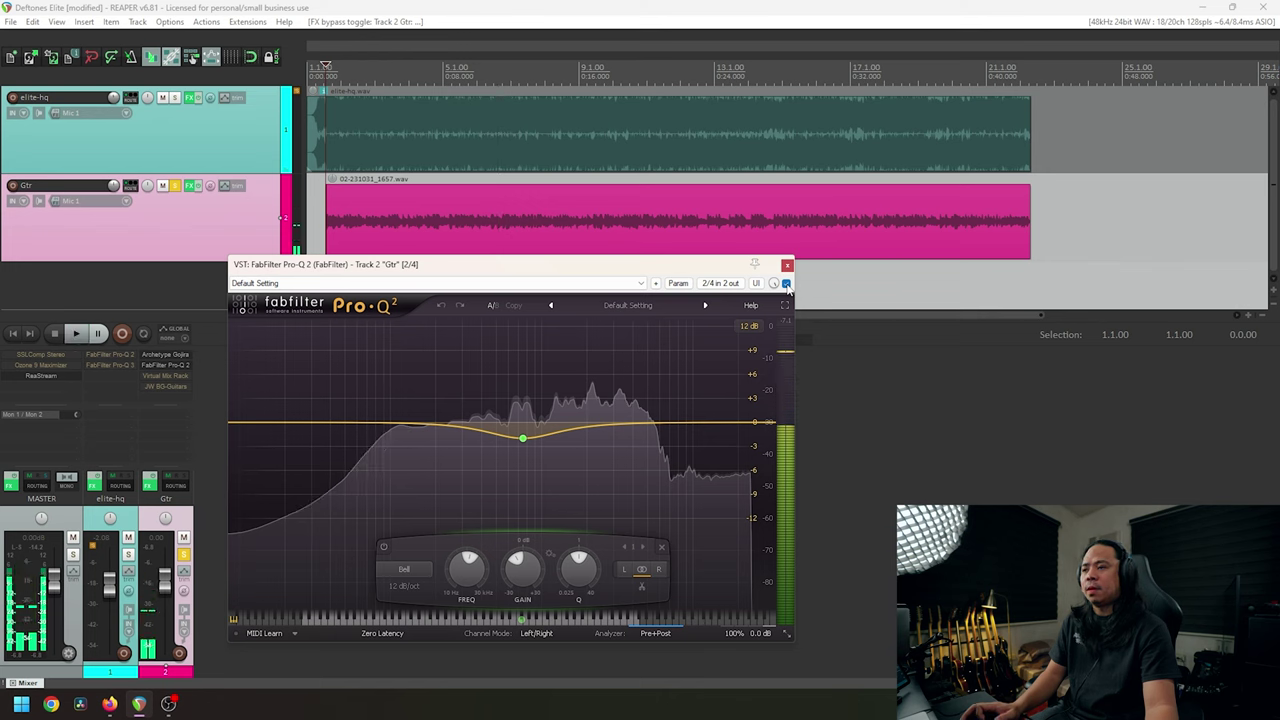
mouse_move(522, 433)
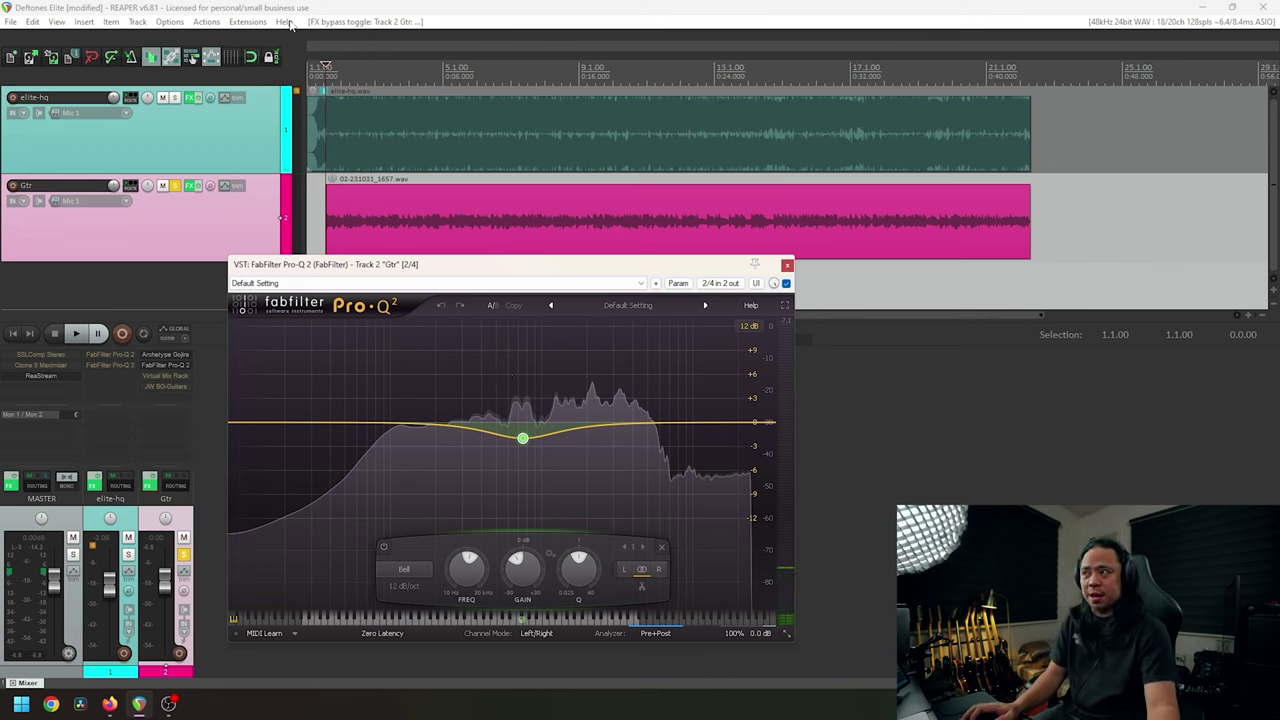
click(658, 240)
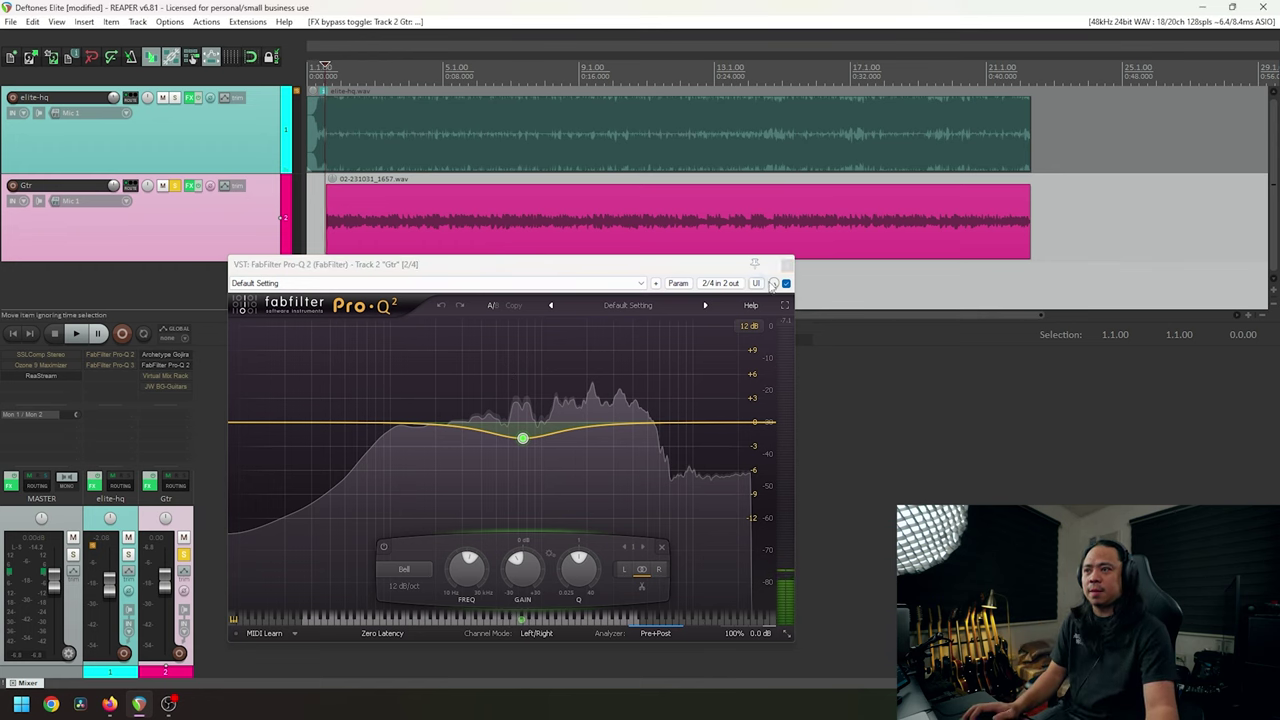
Play the guitar while toggling FabFilter Pro-Q 2 off and on, stop with the EQ enabled, and close its window.
key(space)
click(786, 284)
click(786, 284)
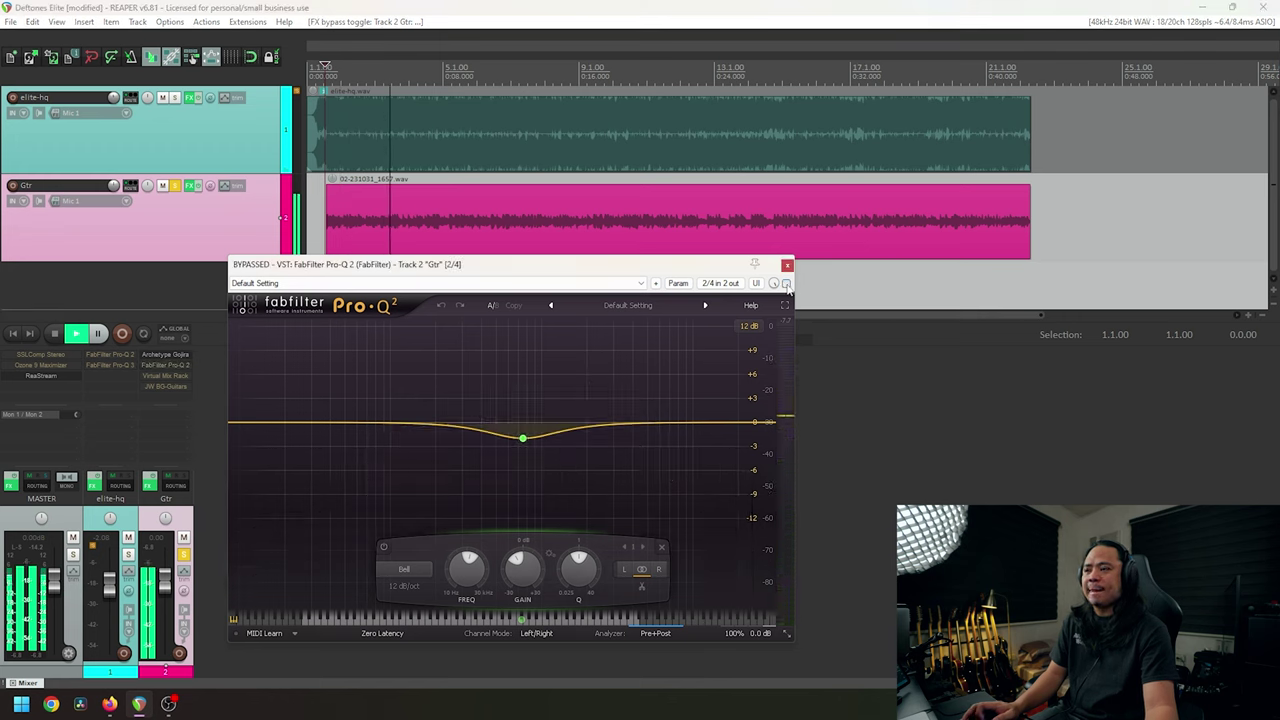
click(786, 284)
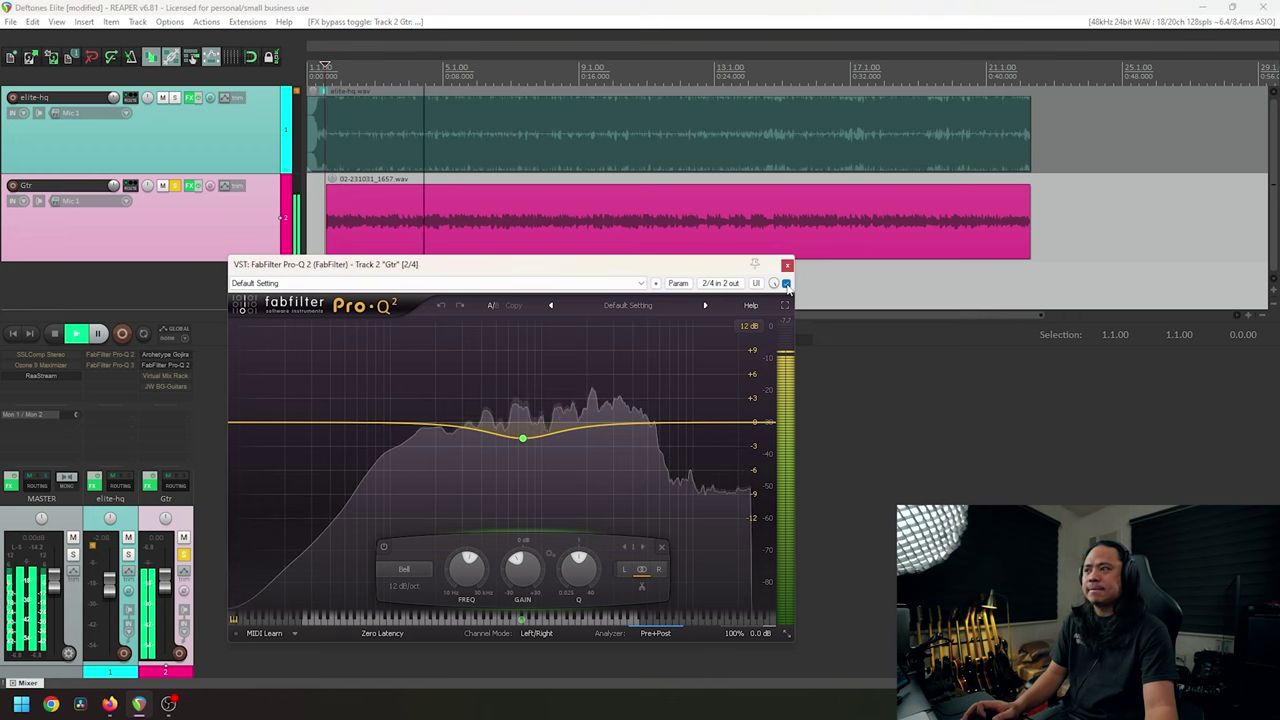
key(space)
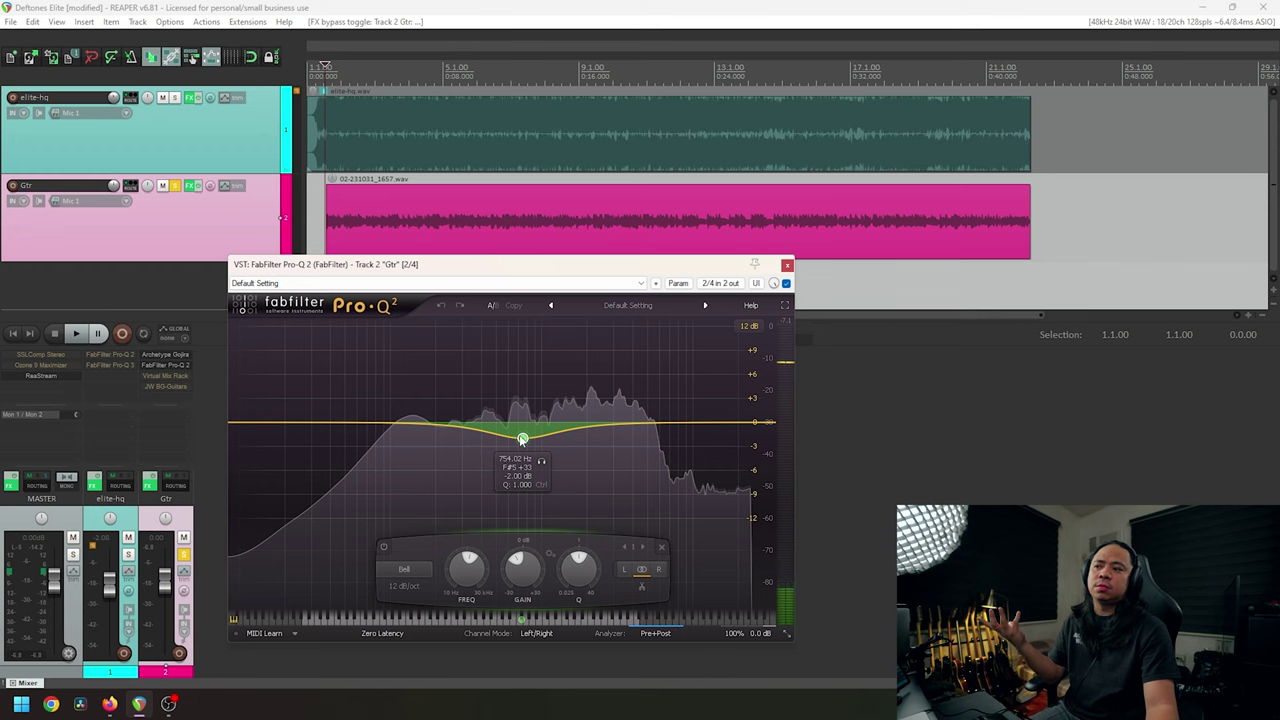
click(786, 264)
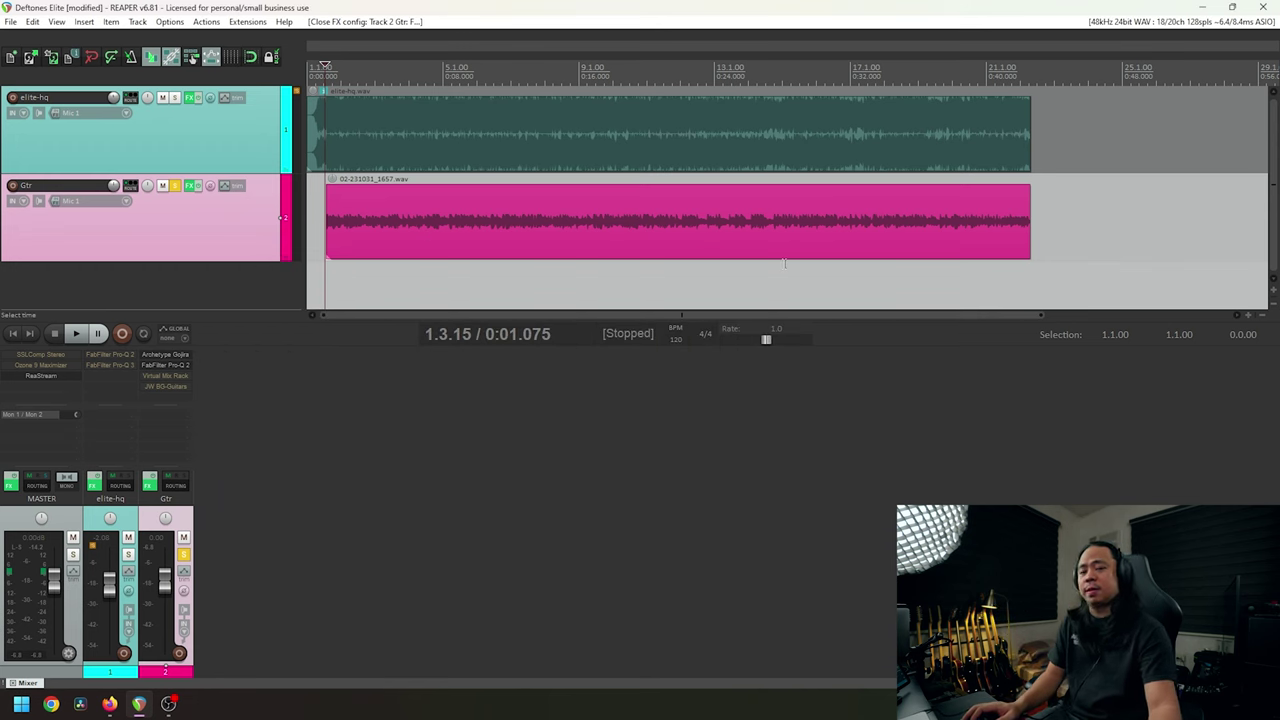
Enable and open Virtual Mix Rack on the Gtr track and position its window to examine the FG-N EQ settings.
shift+click(178, 377)
click(181, 374)
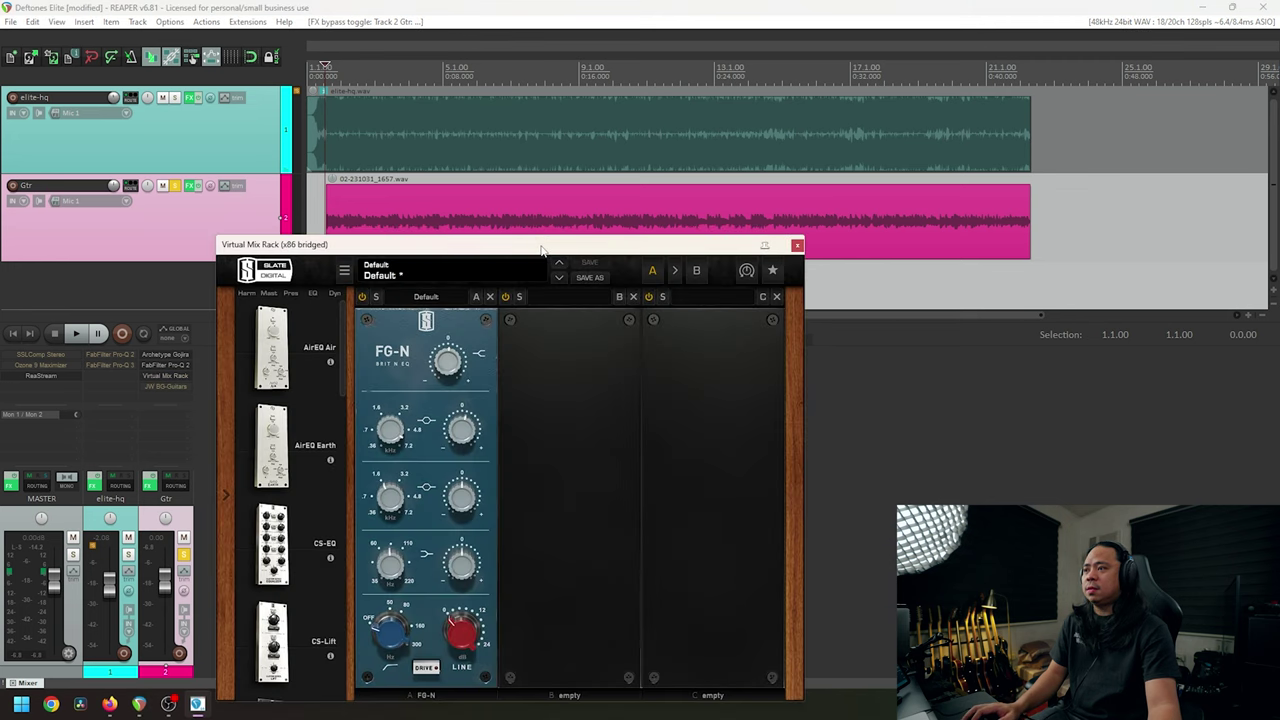
drag(541, 249, 632, 266)
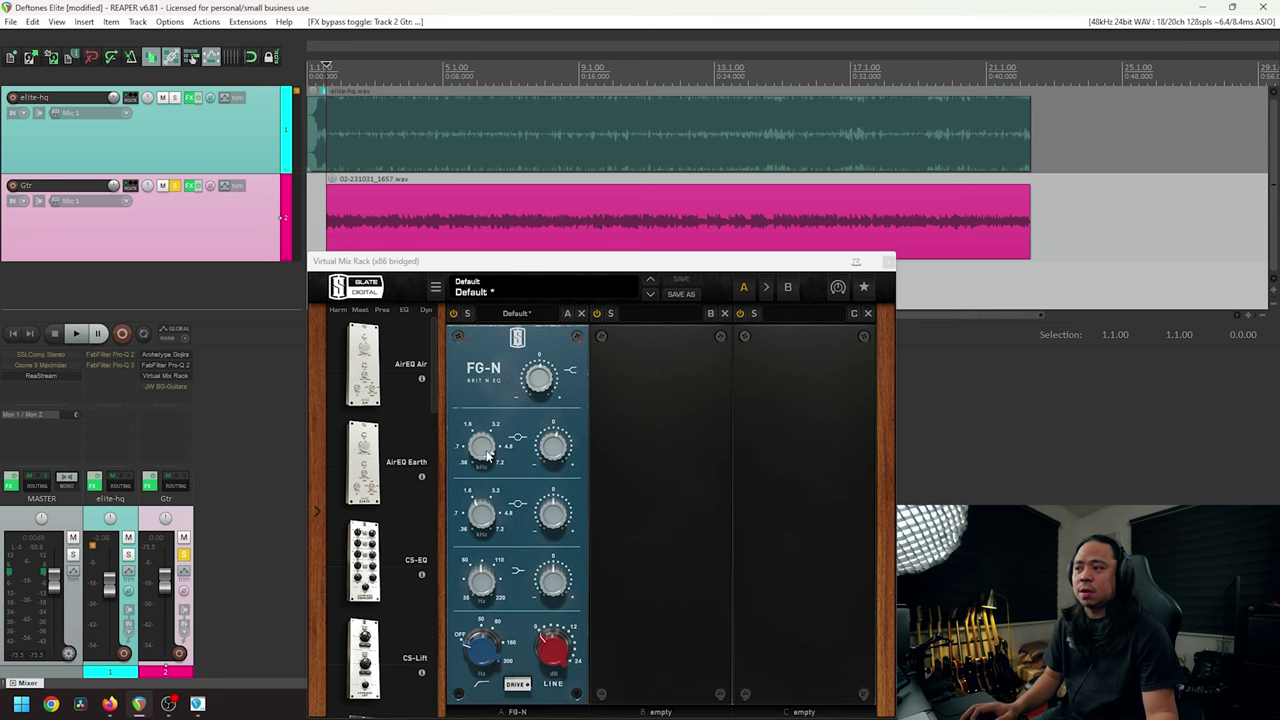
drag(660, 264, 457, 146)
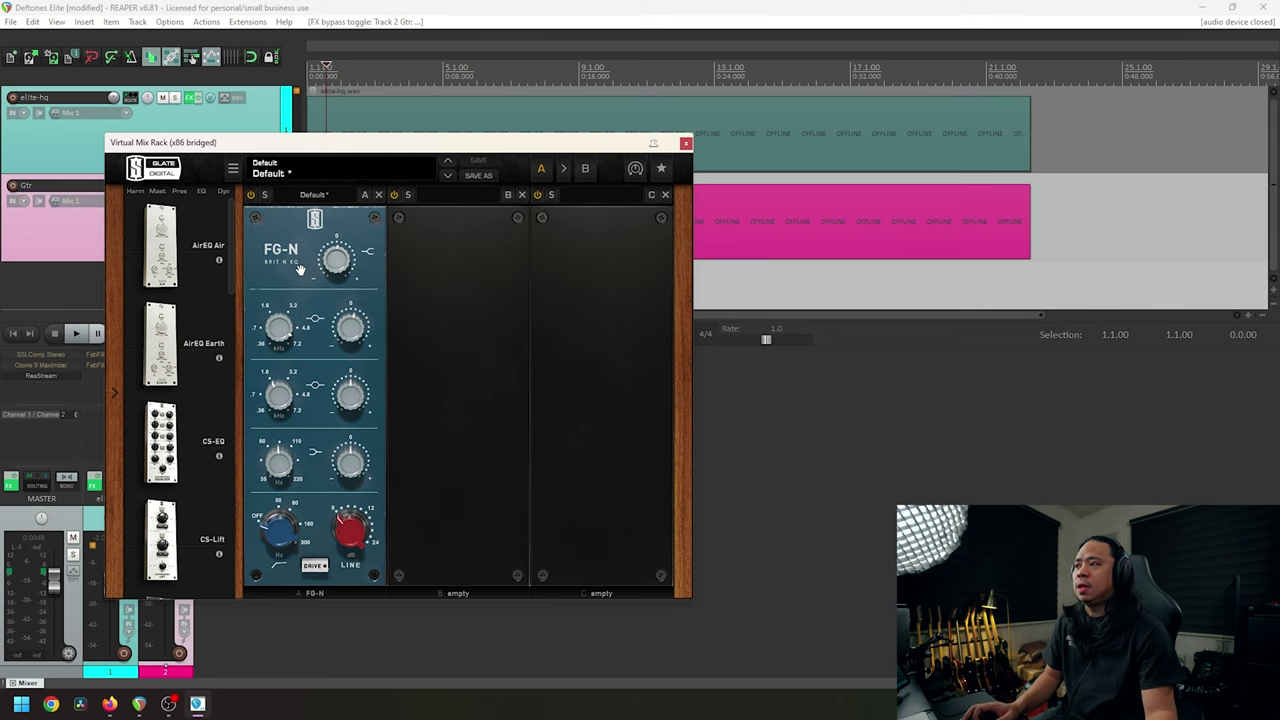
drag(437, 148, 517, 186)
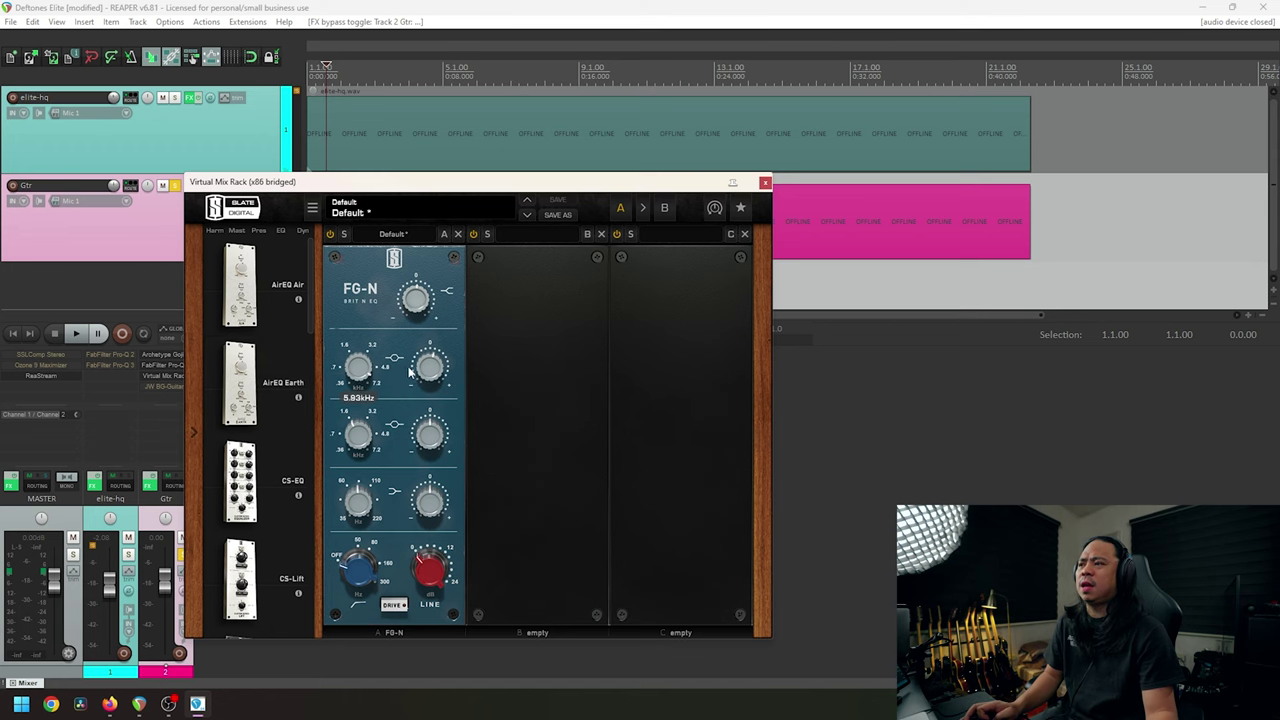
drag(500, 181, 534, 254)
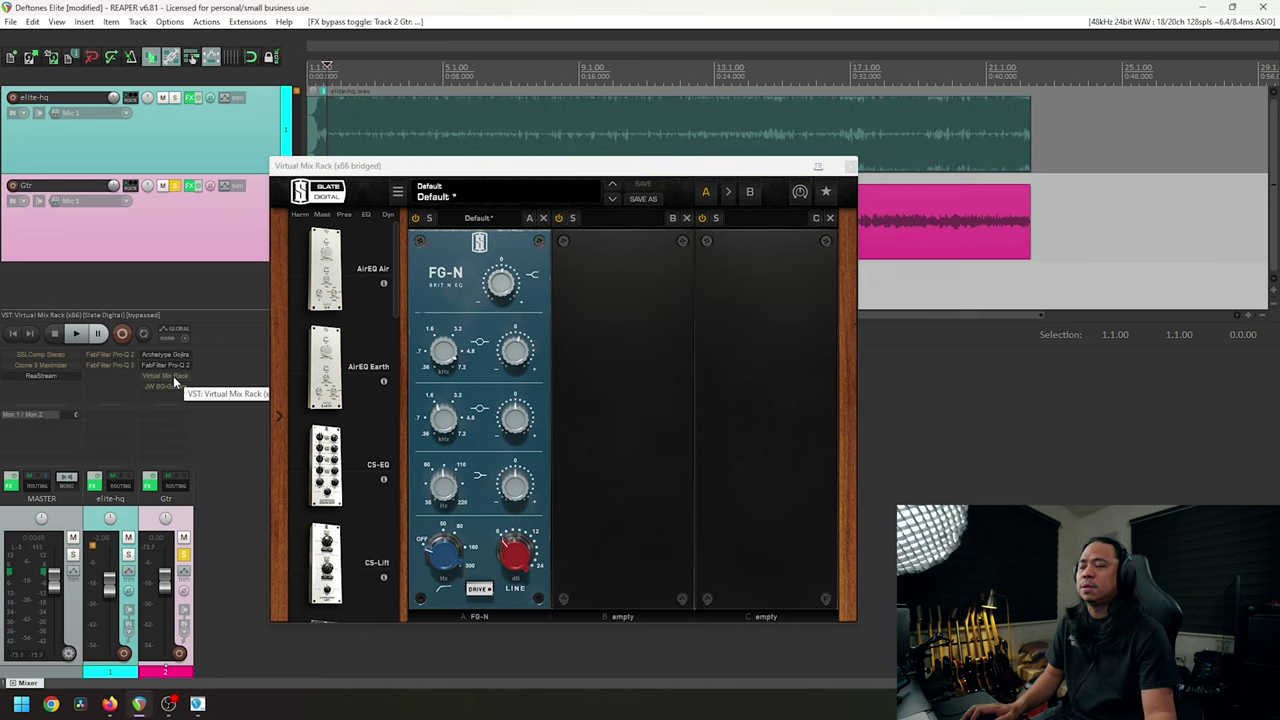
Compare the guitar playback with Virtual Mix Rack bypassed and active, leave it enabled, and close its window.
key(space)
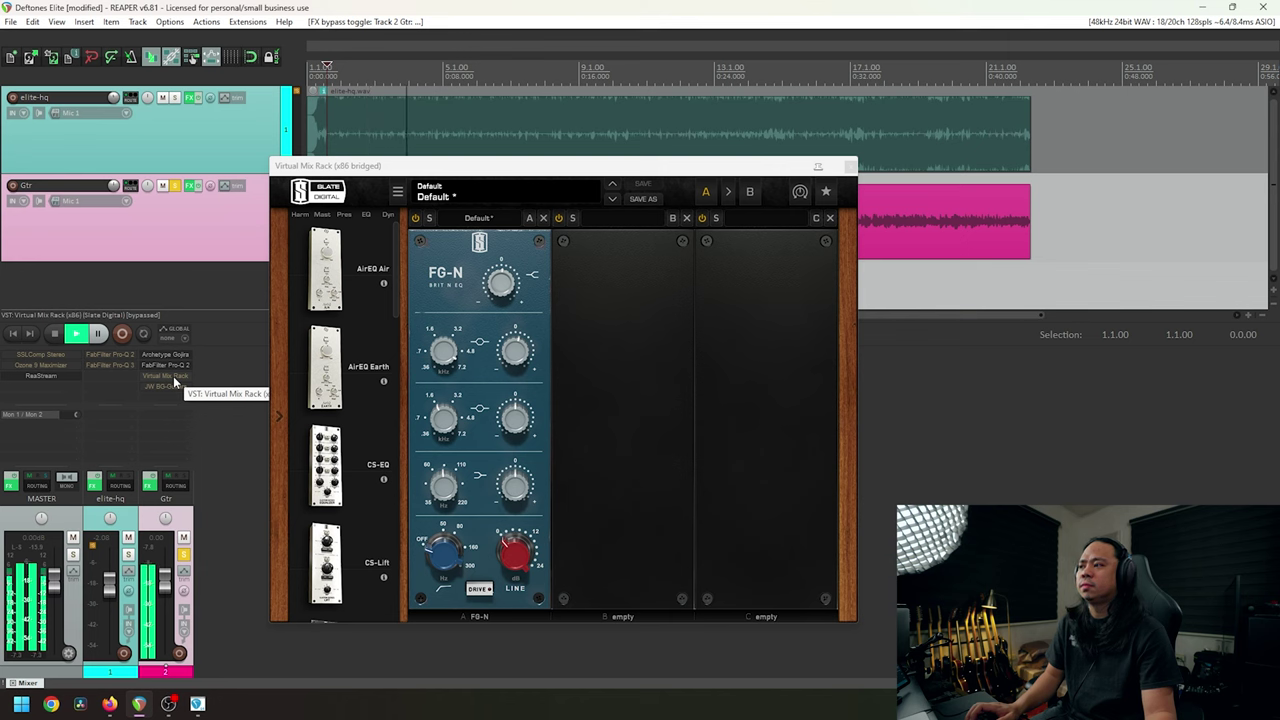
shift+click(173, 376)
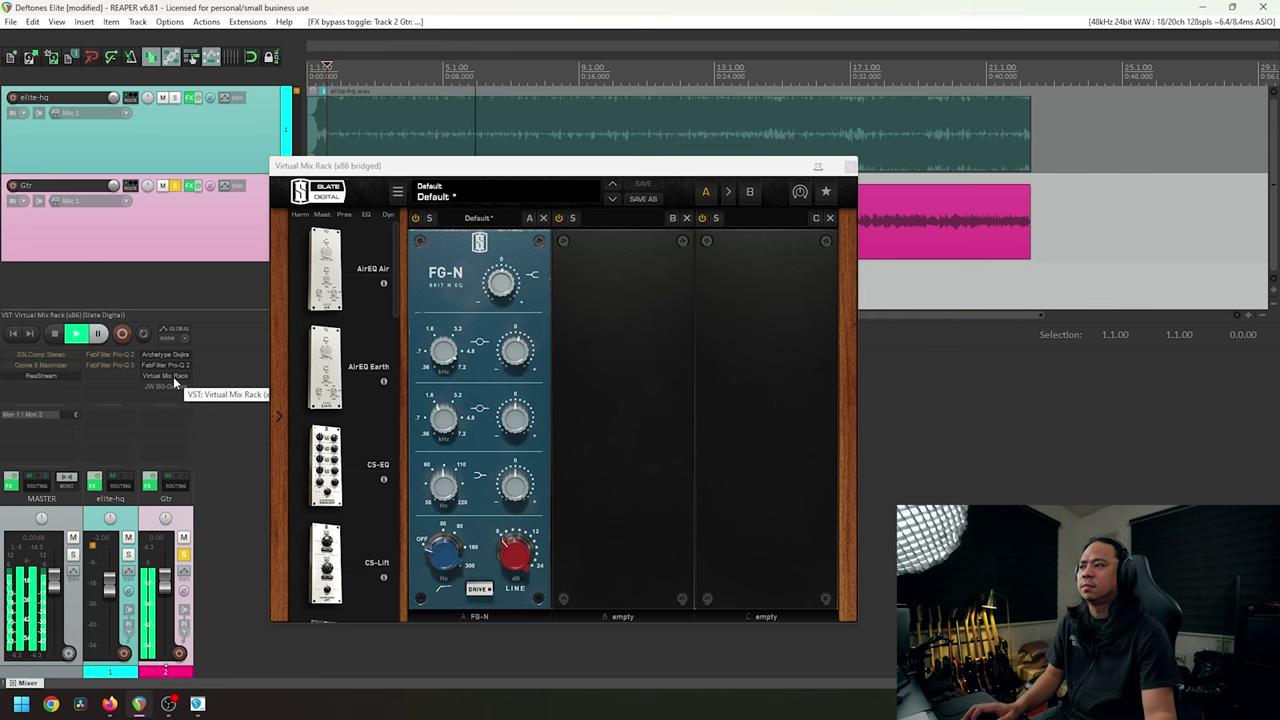
shift+click(173, 376)
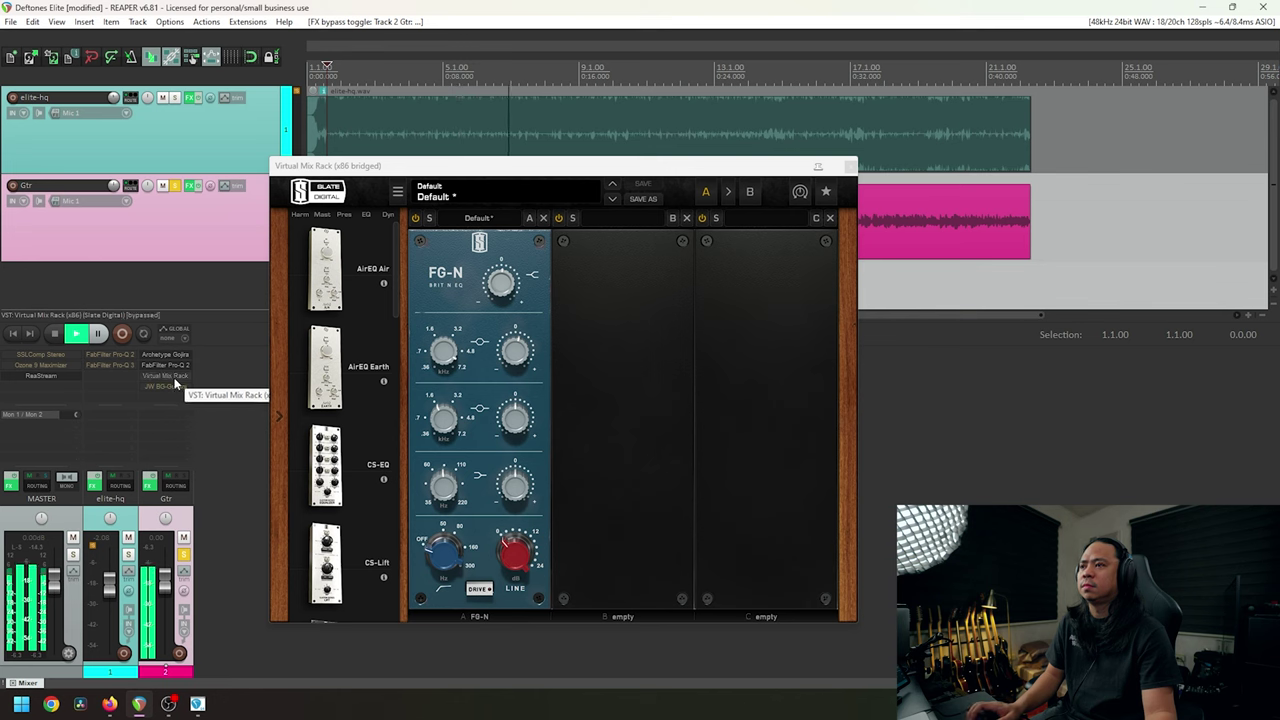
shift+click(175, 381)
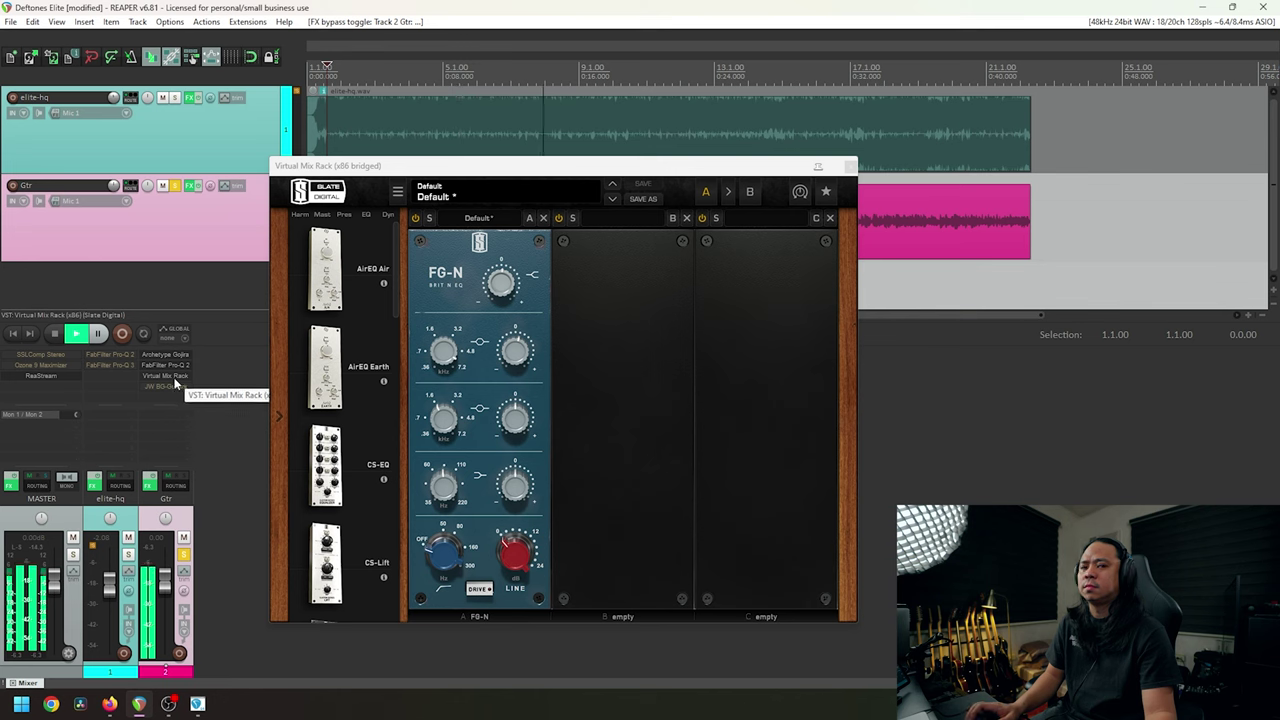
key(space)
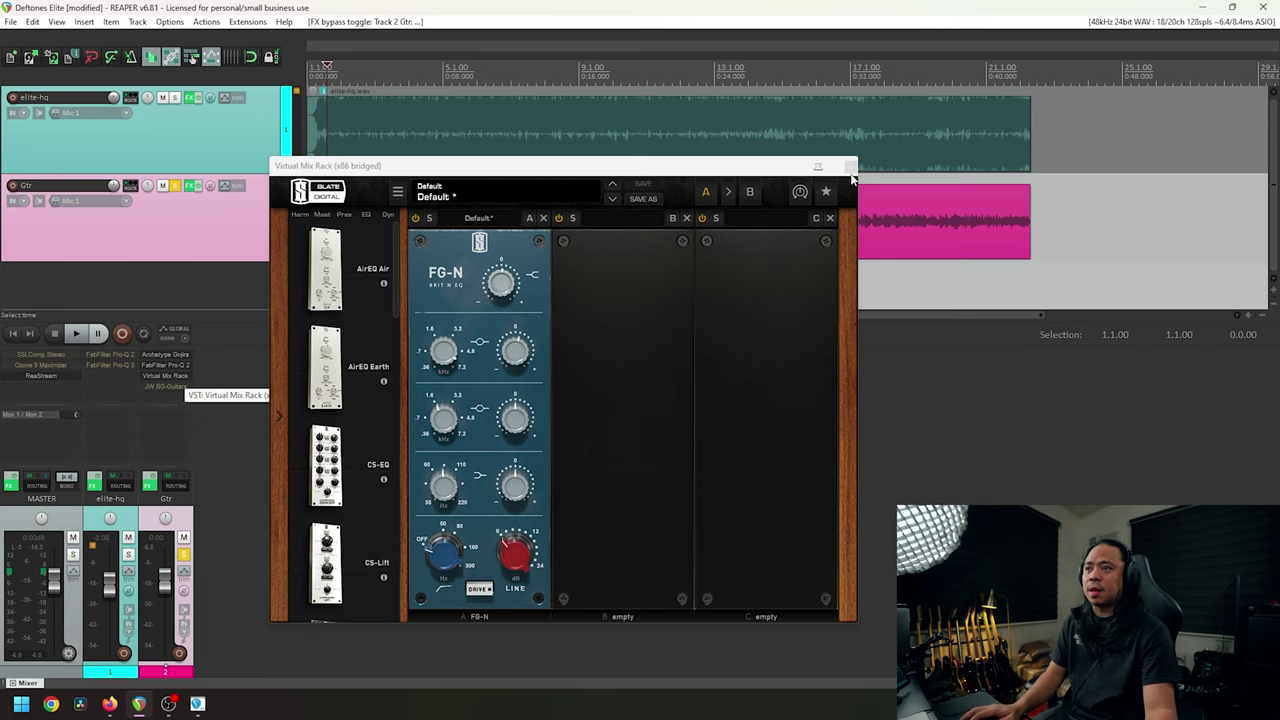
click(849, 166)
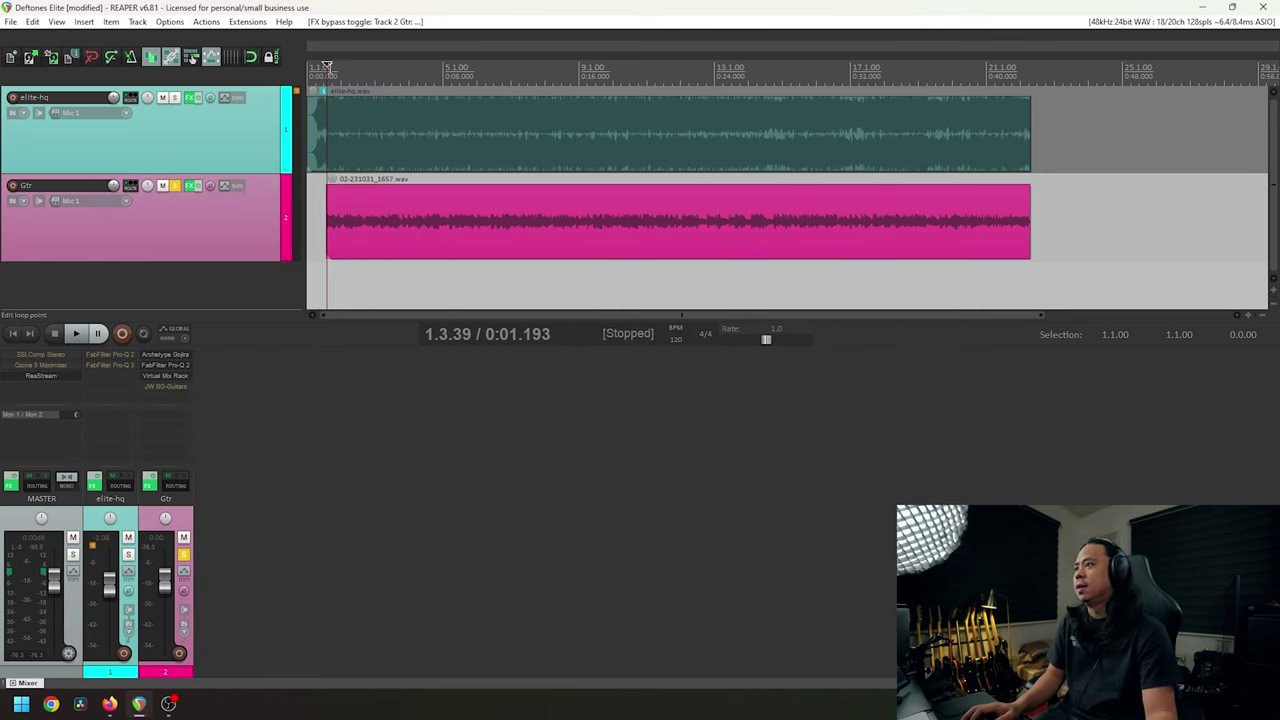
Open JW BG-Guitars on the Gtr track with the plugin enabled and reposition its window to examine its settings.
click(181, 390)
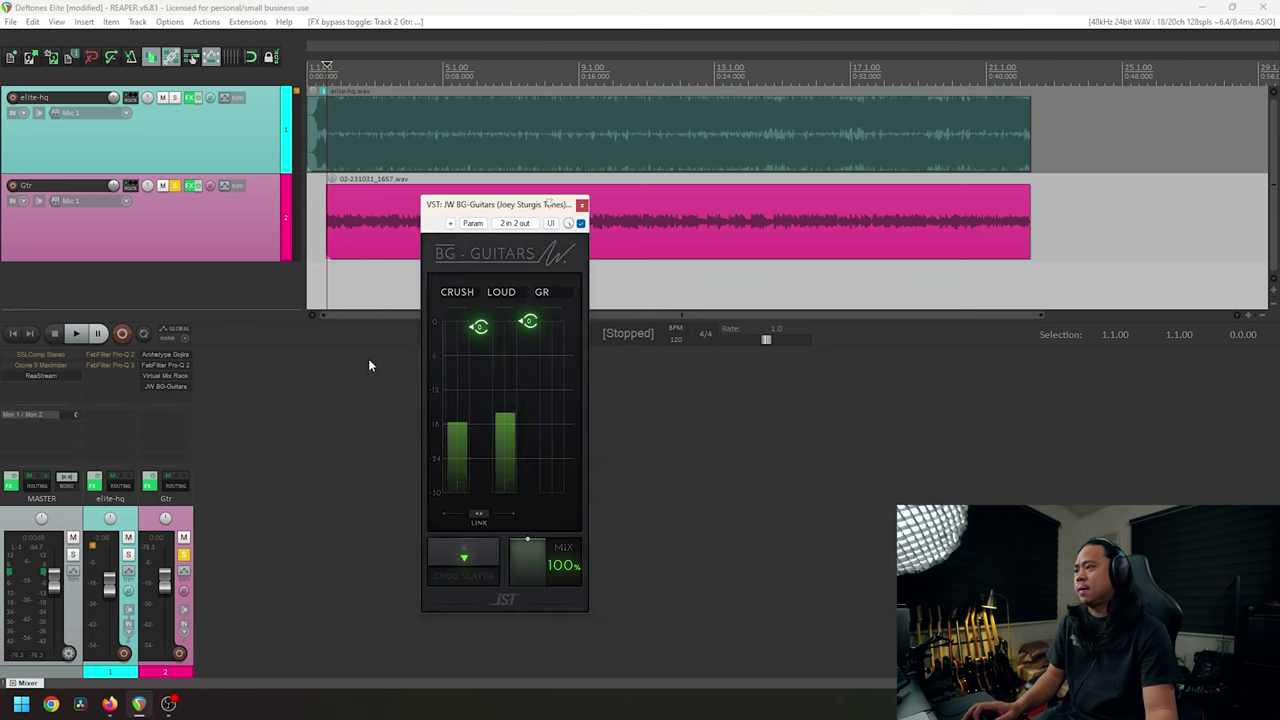
drag(504, 209, 438, 203)
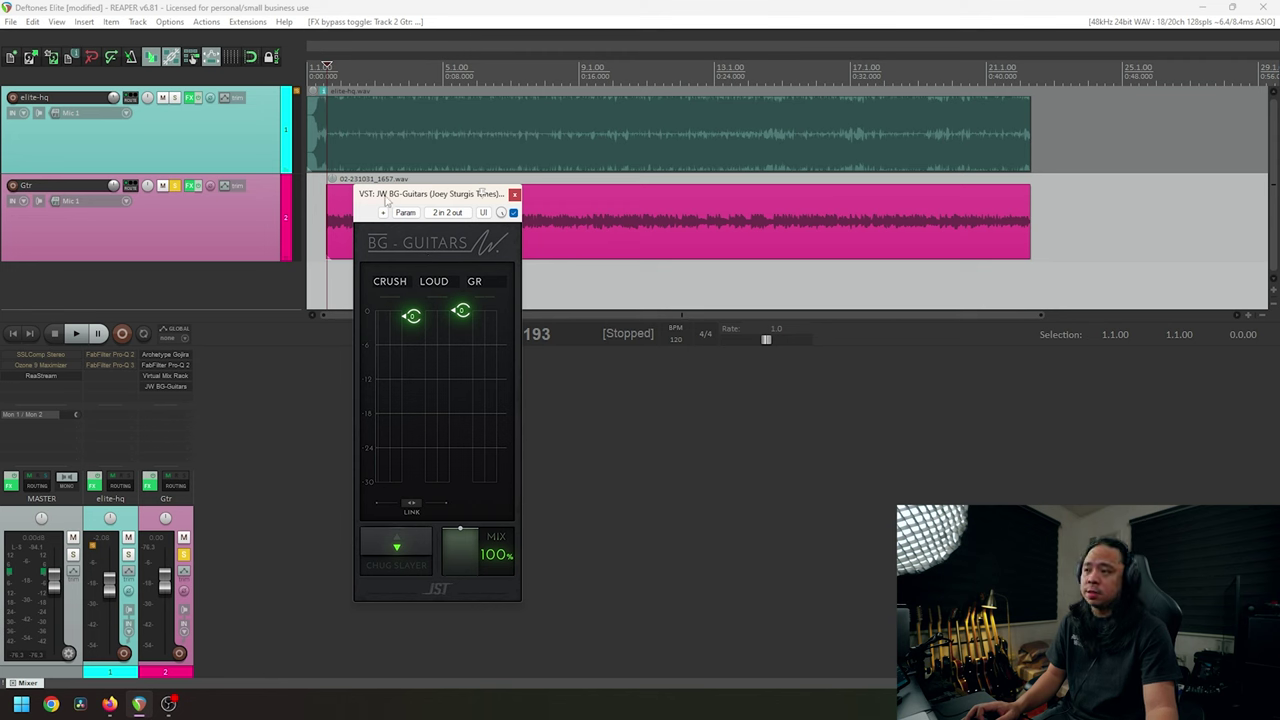
mouse_move(415, 200)
mouse_down()
mouse_move(427, 185)
mouse_move(433, 195)
mouse_up()
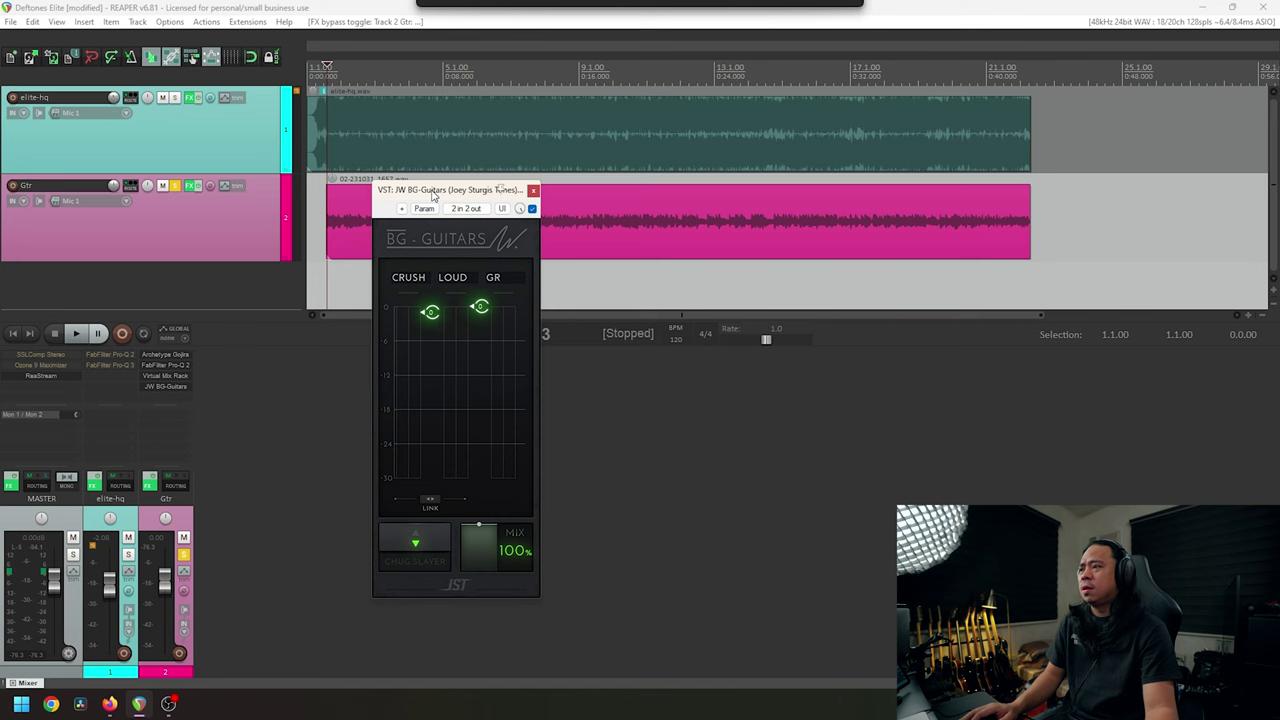
drag(433, 195, 395, 183)
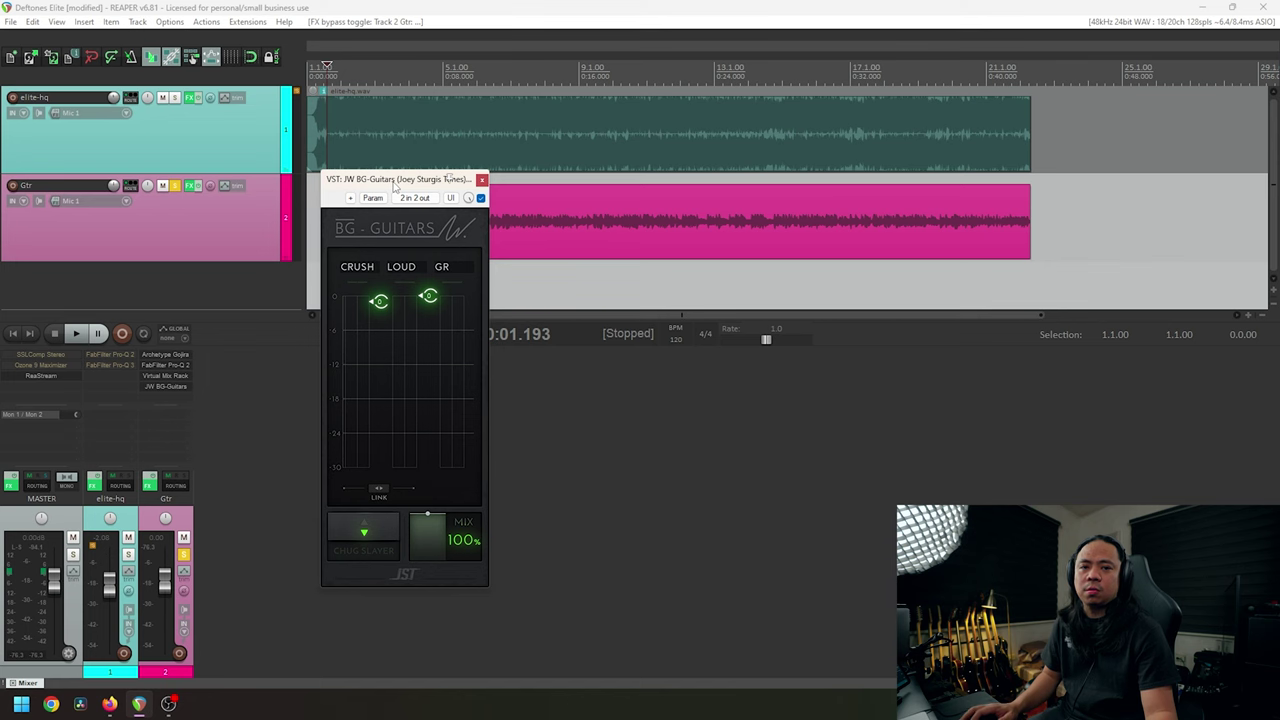
drag(395, 185, 408, 251)
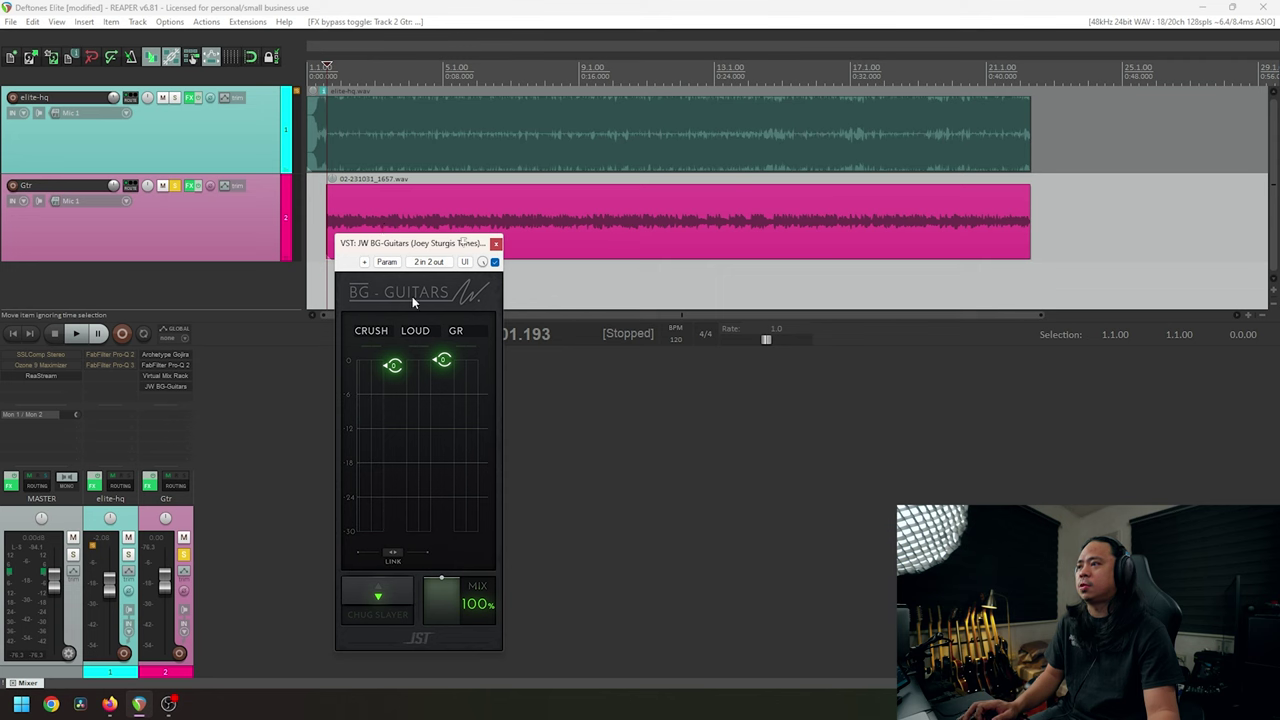
Play the guitar with JW BG-Guitars bypassed and enabled, close the plugin window, and leave the plugin bypassed.
click(494, 262)
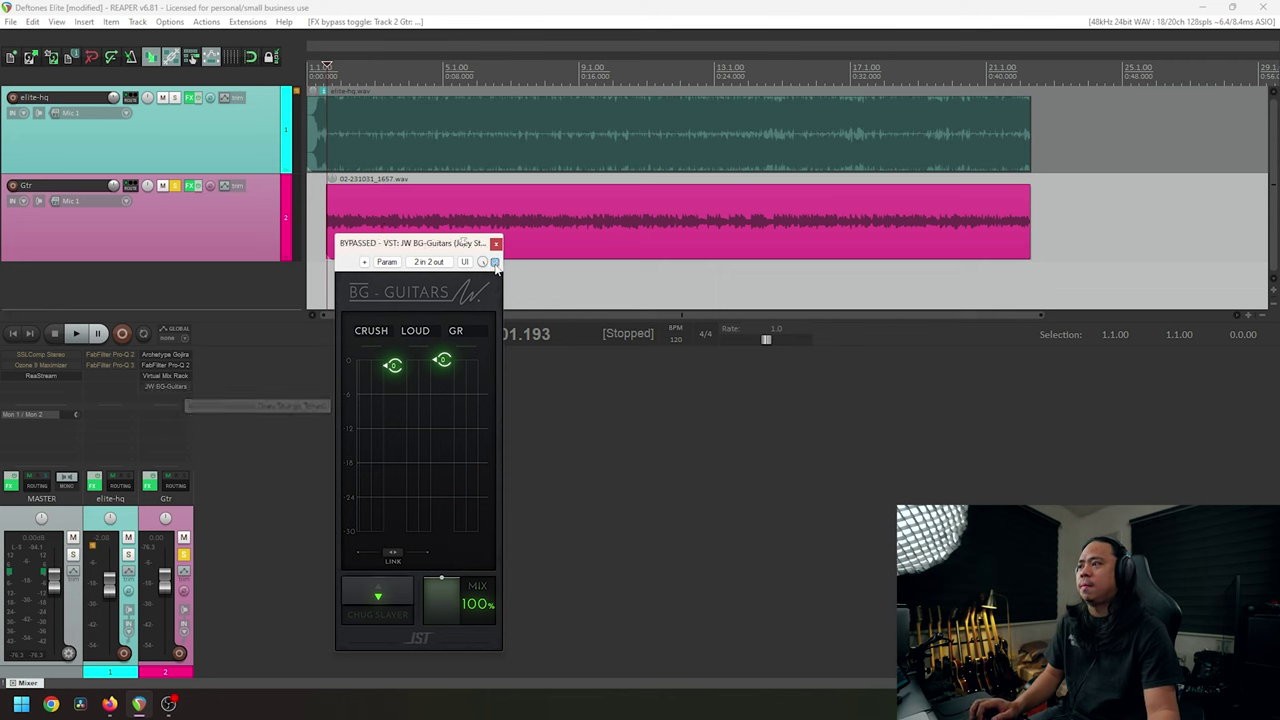
key(space)
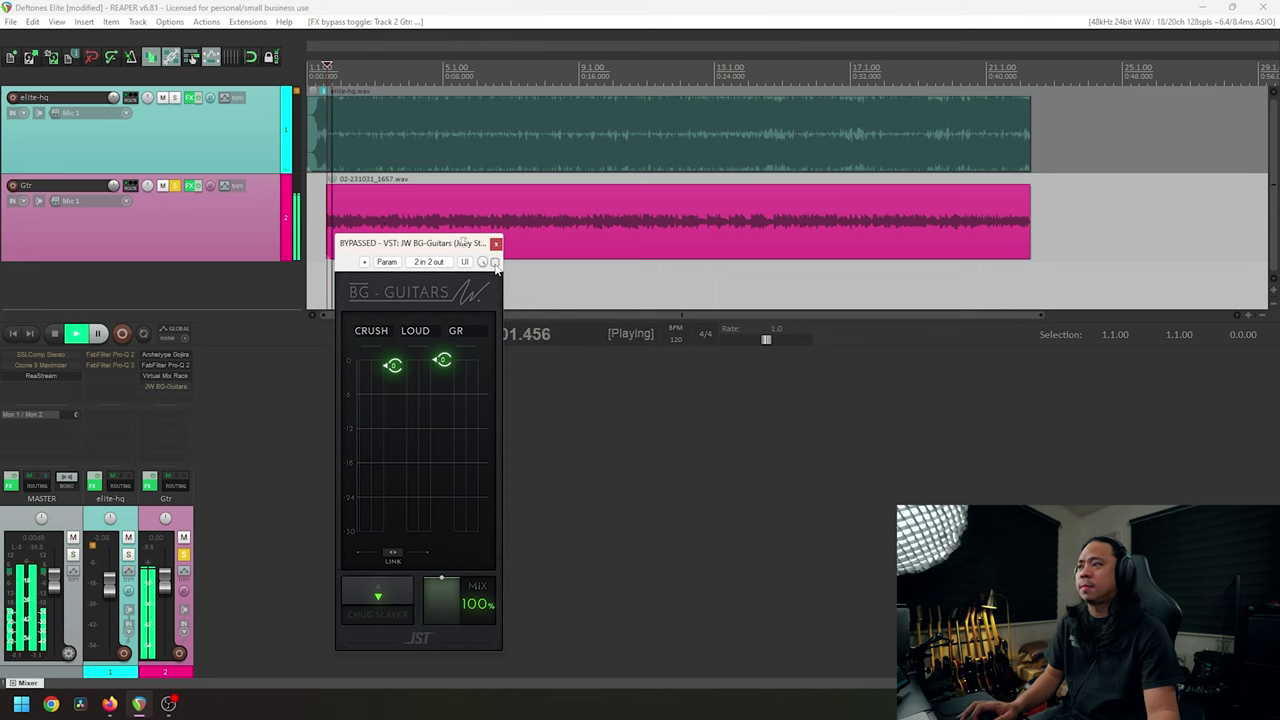
click(494, 262)
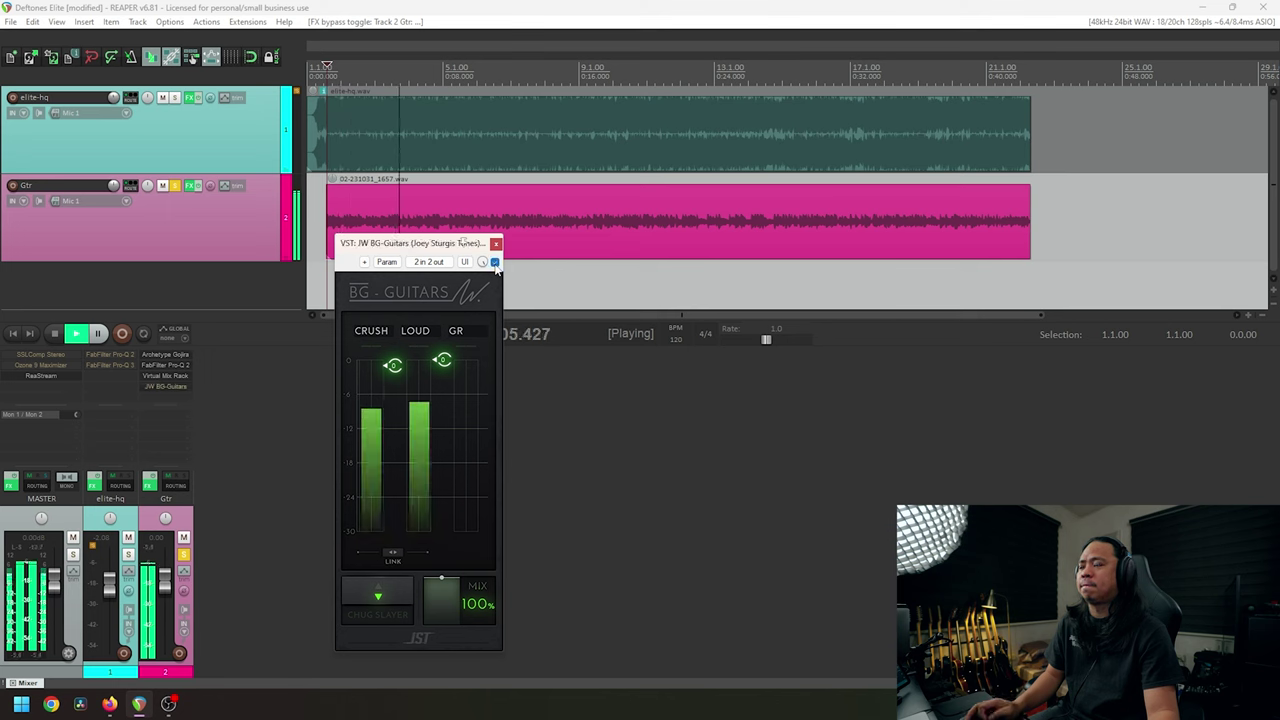
key(space)
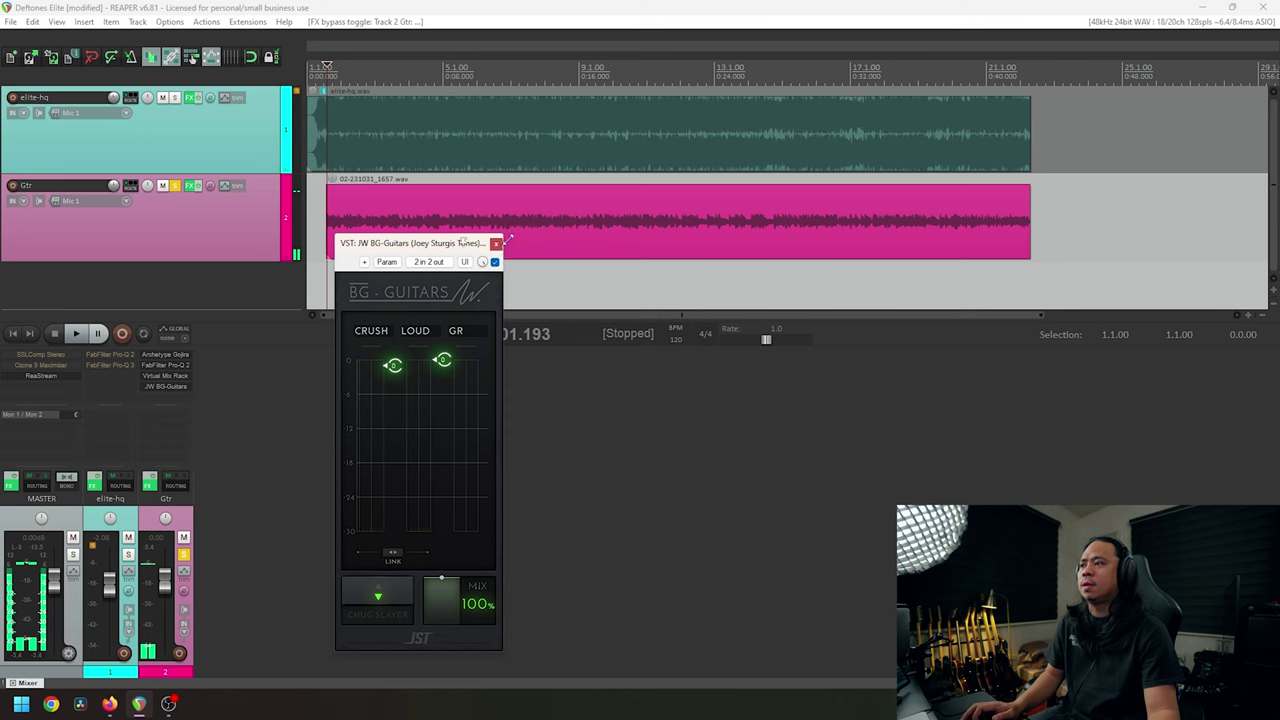
click(496, 243)
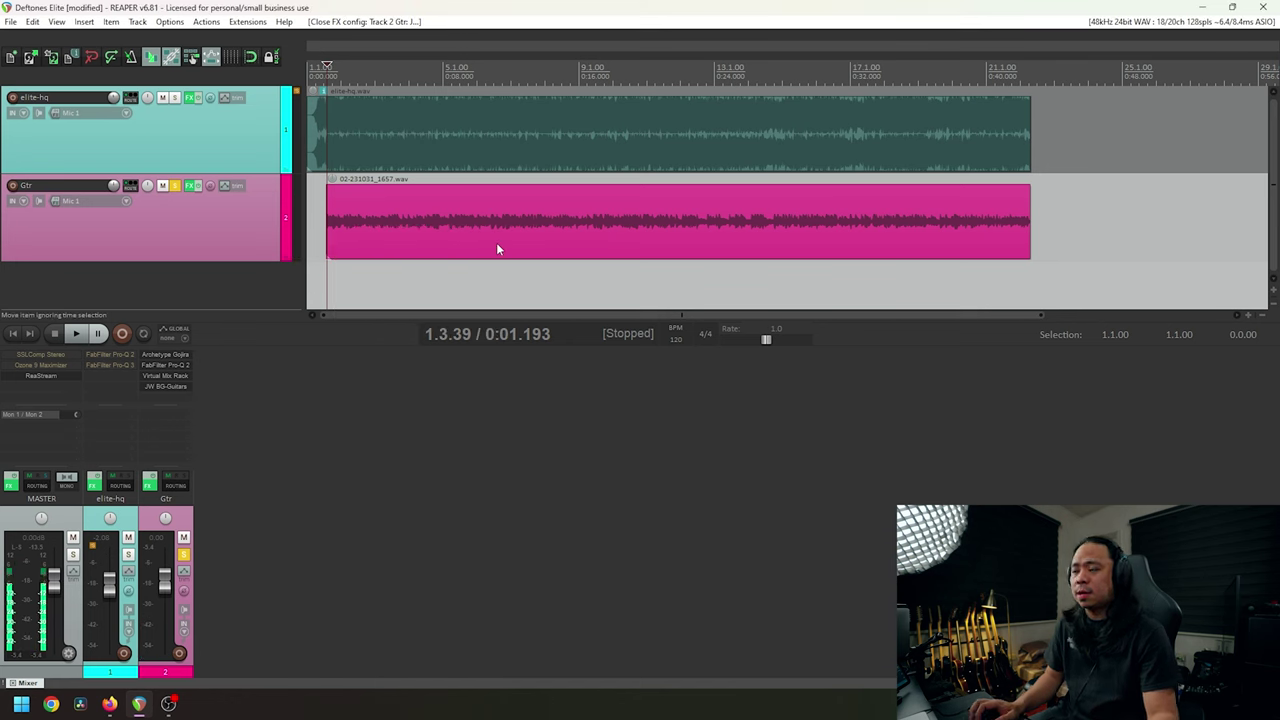
shift+click(153, 386)
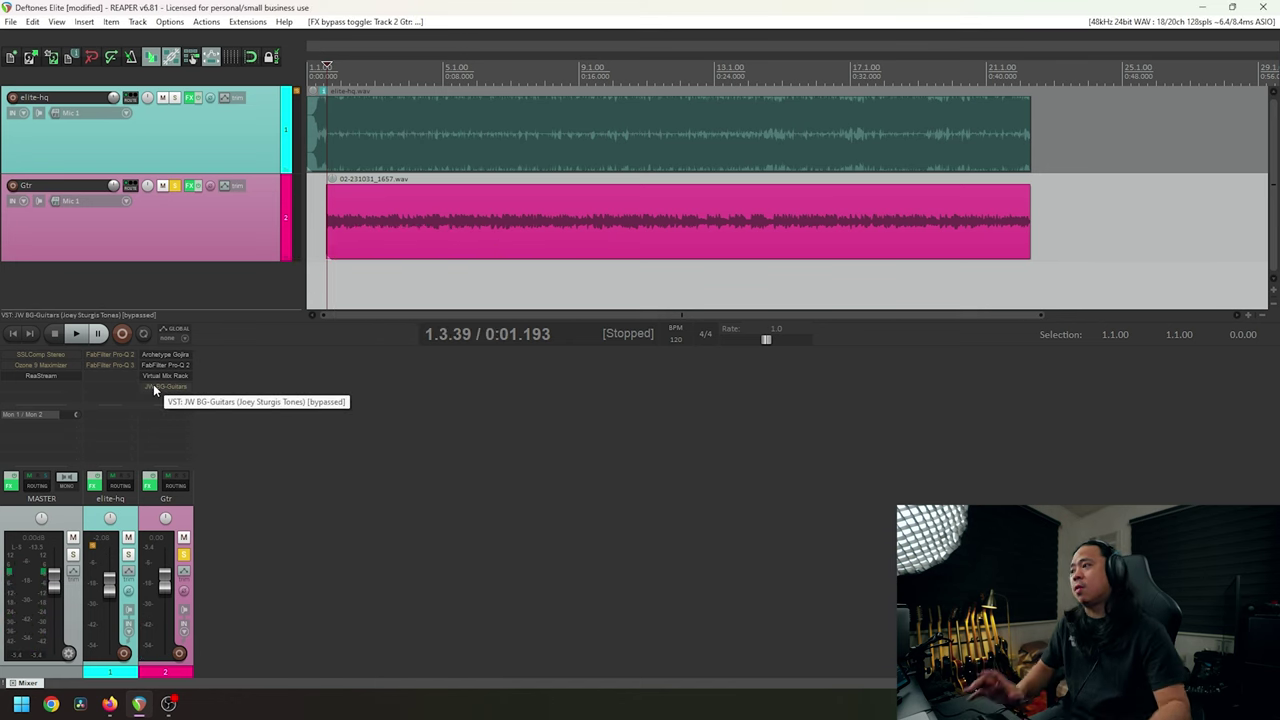
Check the fader volumes of the Gtr and elite-hq tracks, and view the routing settings of elite-hq.
click(187, 527)
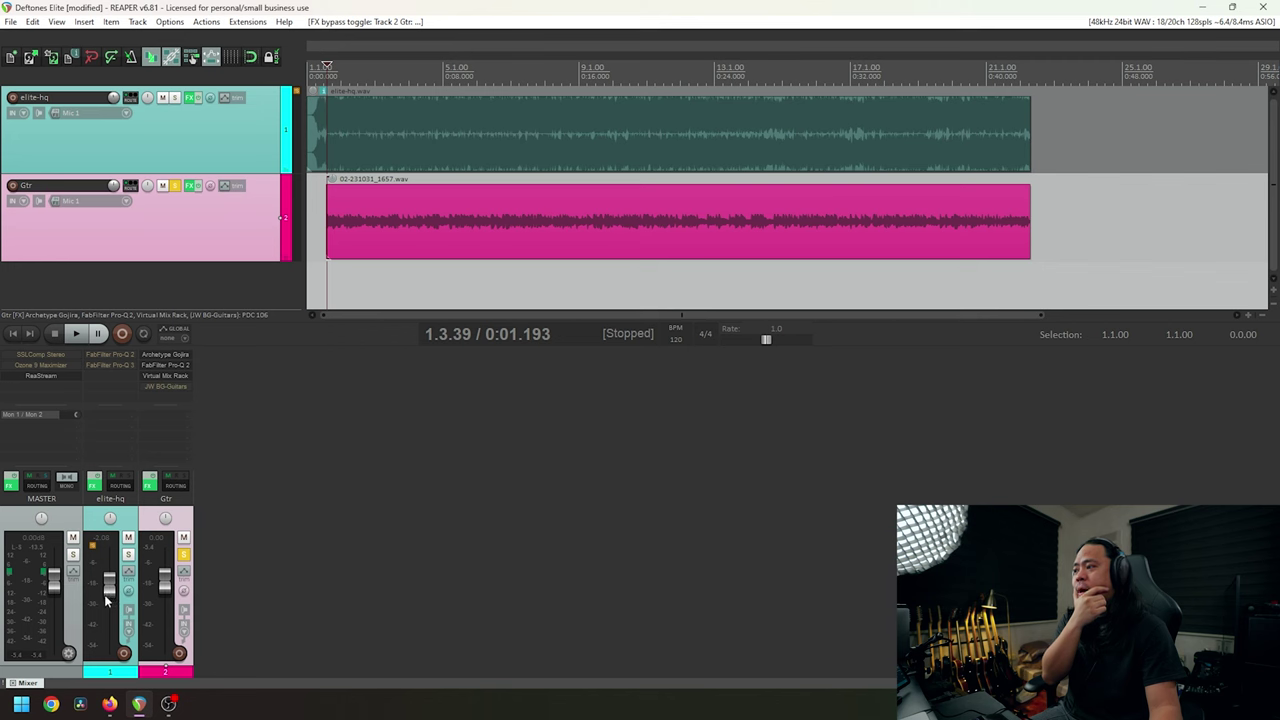
mouse_move(169, 587)
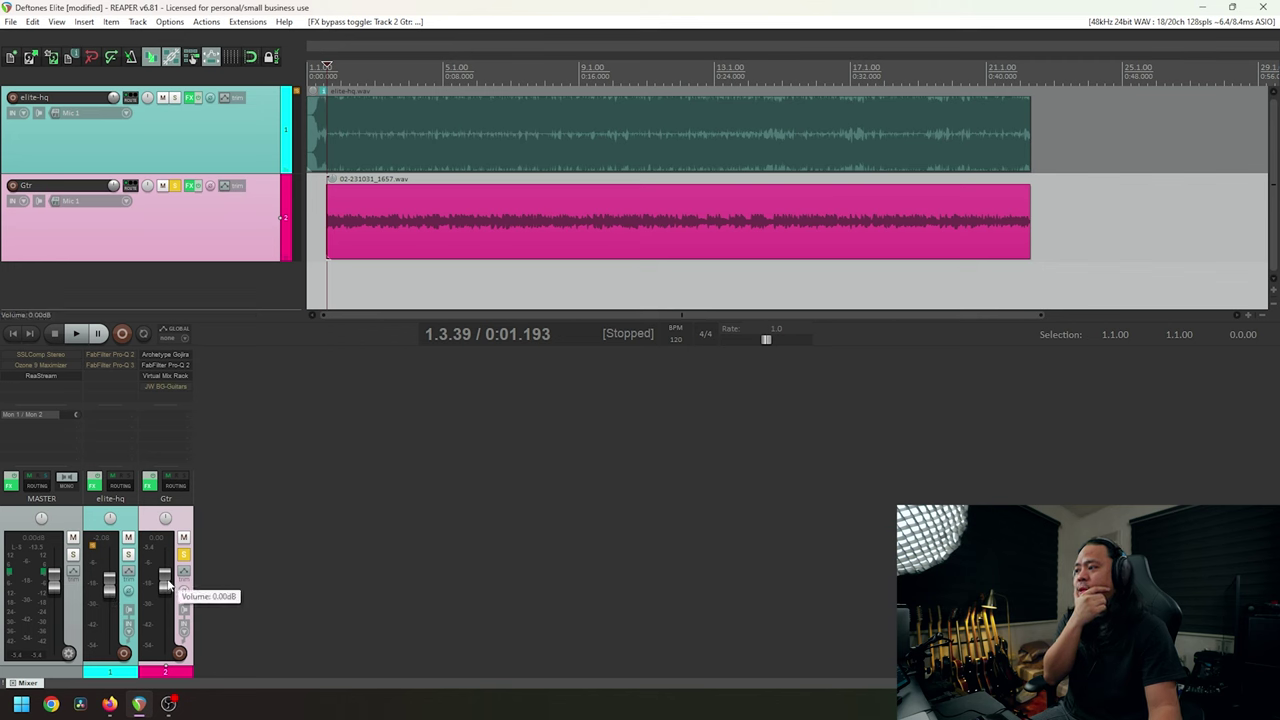
mouse_move(110, 587)
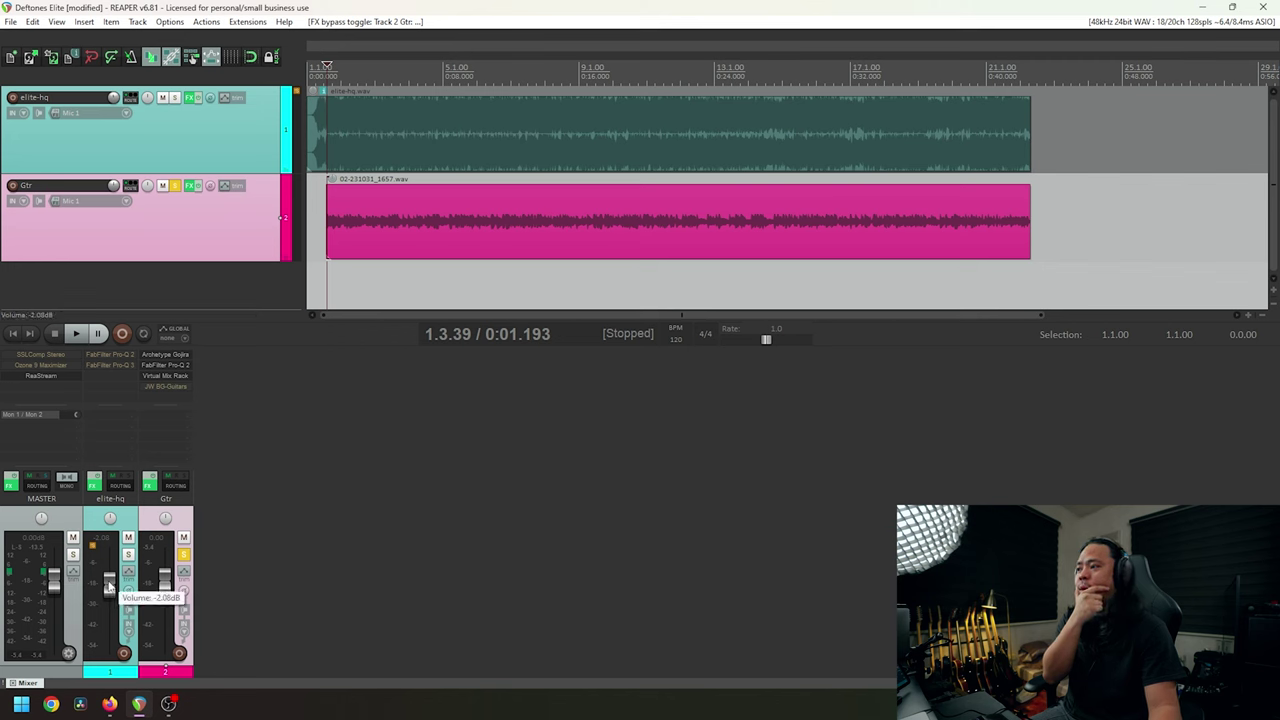
click(117, 485)
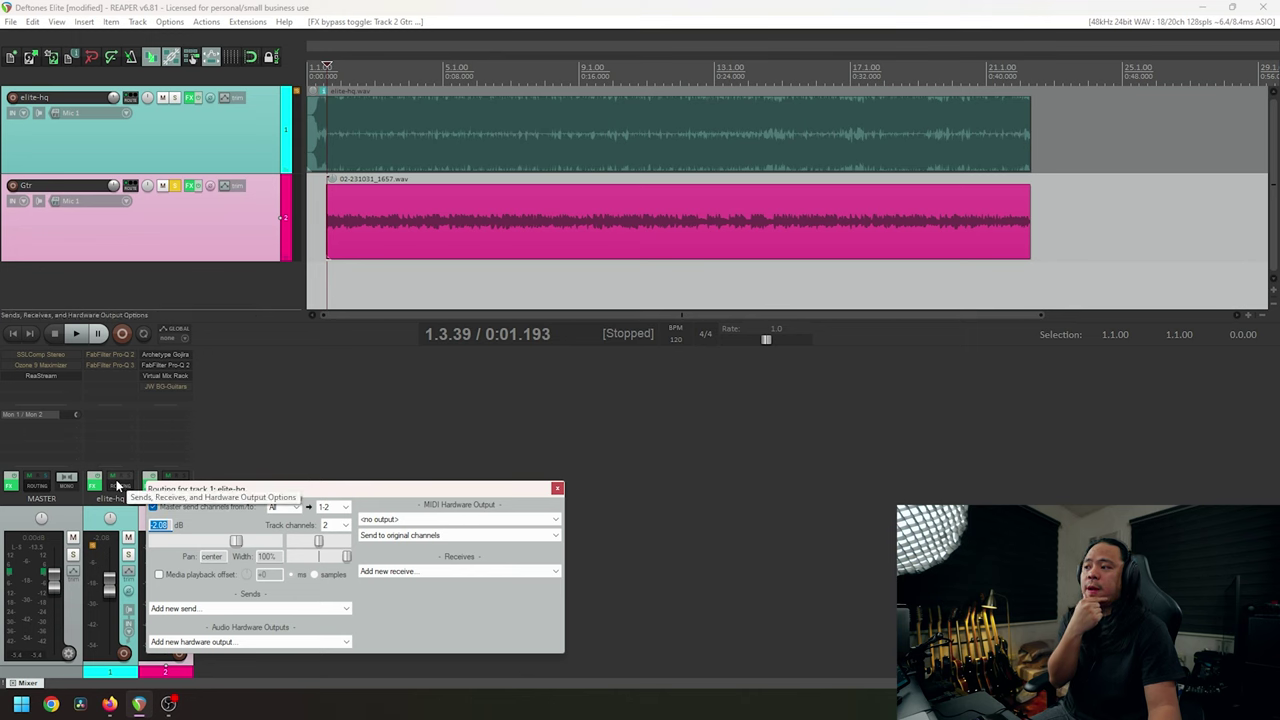
drag(200, 489, 273, 344)
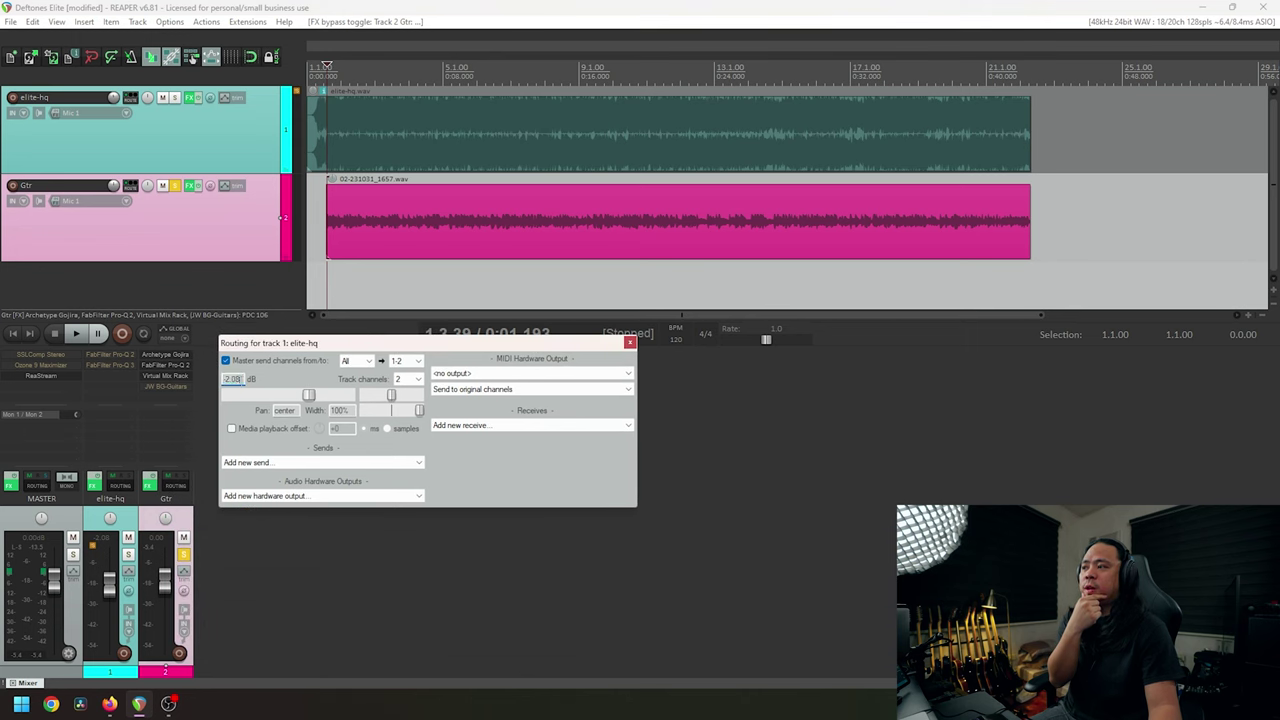
click(629, 343)
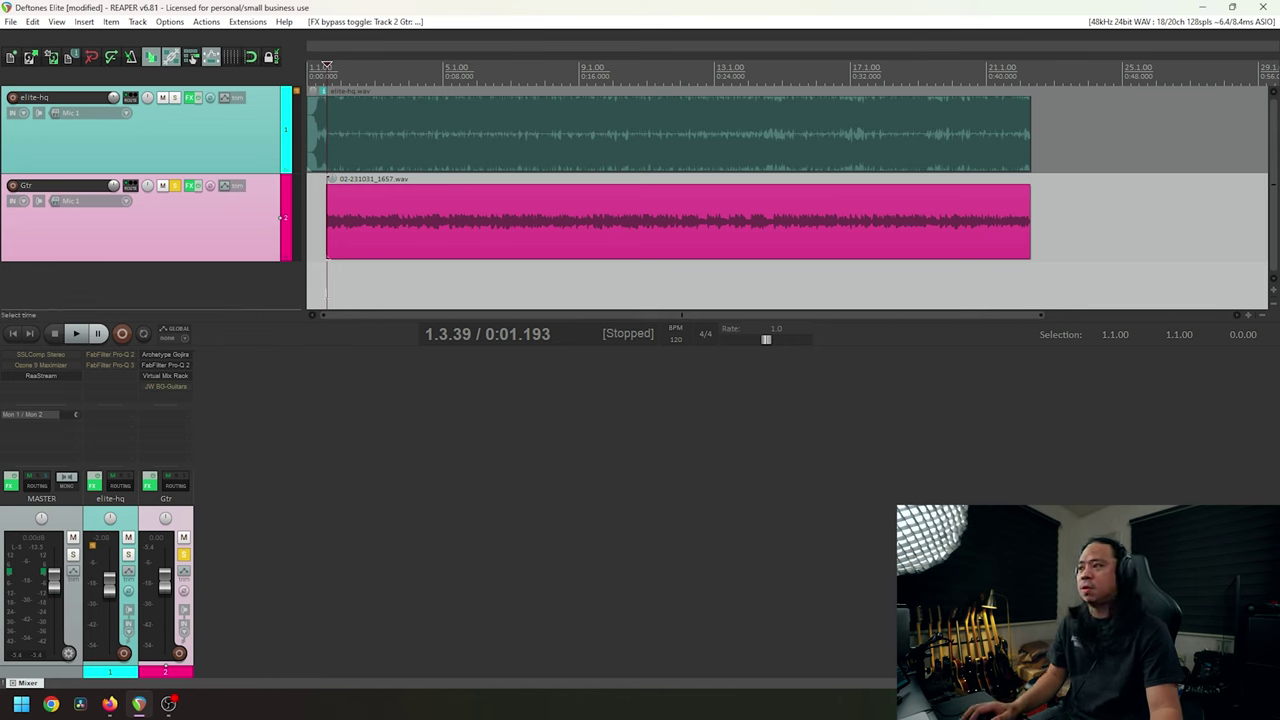
Switch the solo from the Gtr track to the elite-hq reference track.
click(128, 526)
key(F6)
click(128, 555)
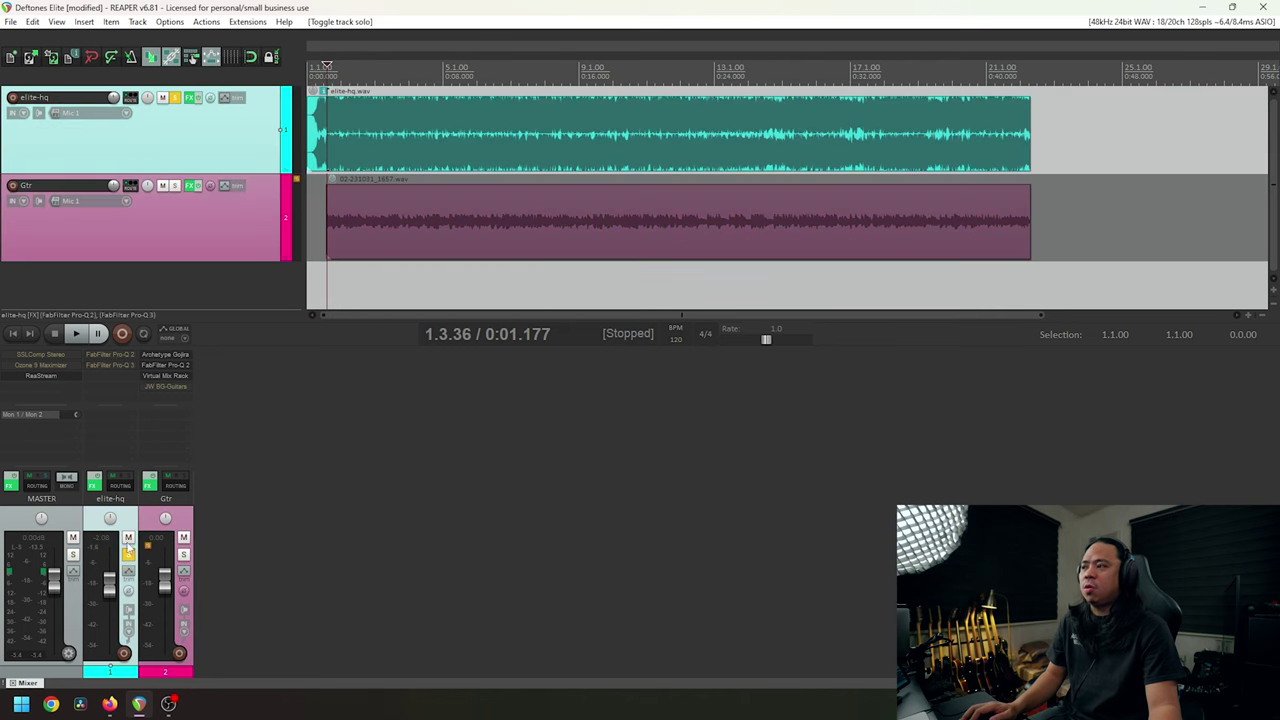
Open the first FabFilter Pro-Q 2 on elite-hq with the plugin enabled, disable all its EQ bands, and place its window below the waveforms.
click(118, 354)
drag(530, 270, 543, 255)
drag(314, 342, 738, 504)
click(427, 535)
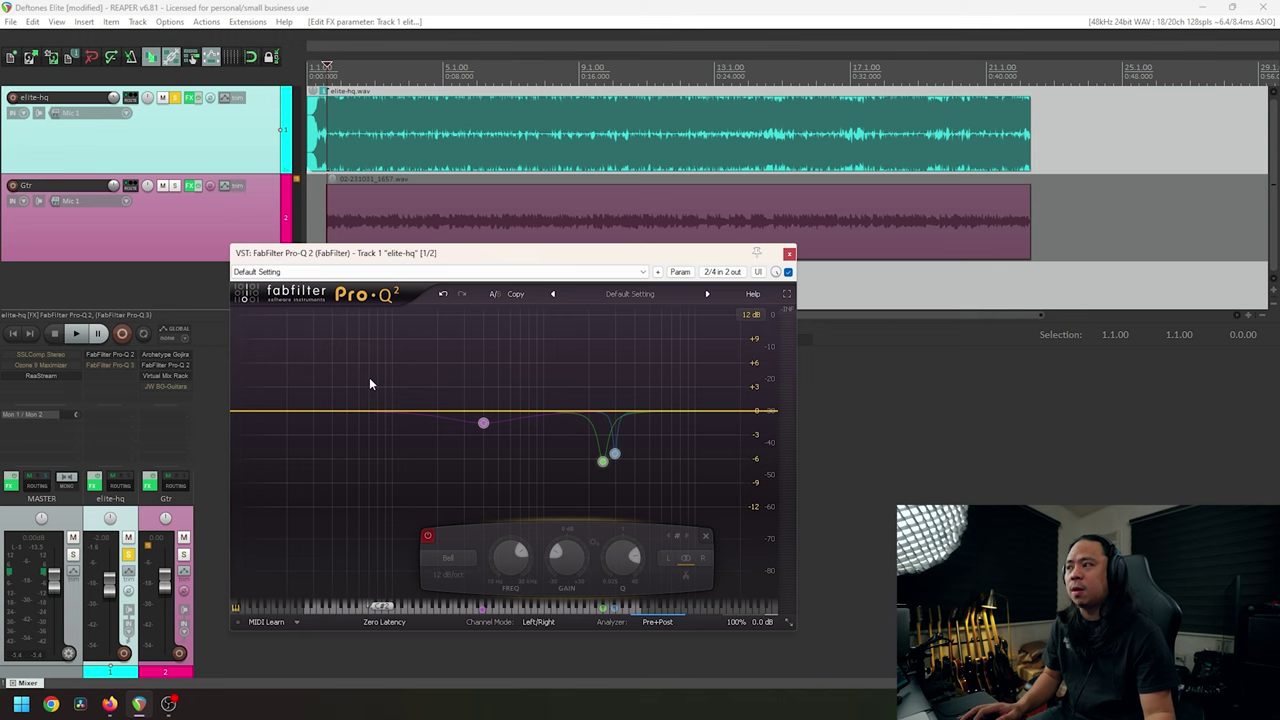
drag(535, 258, 563, 268)
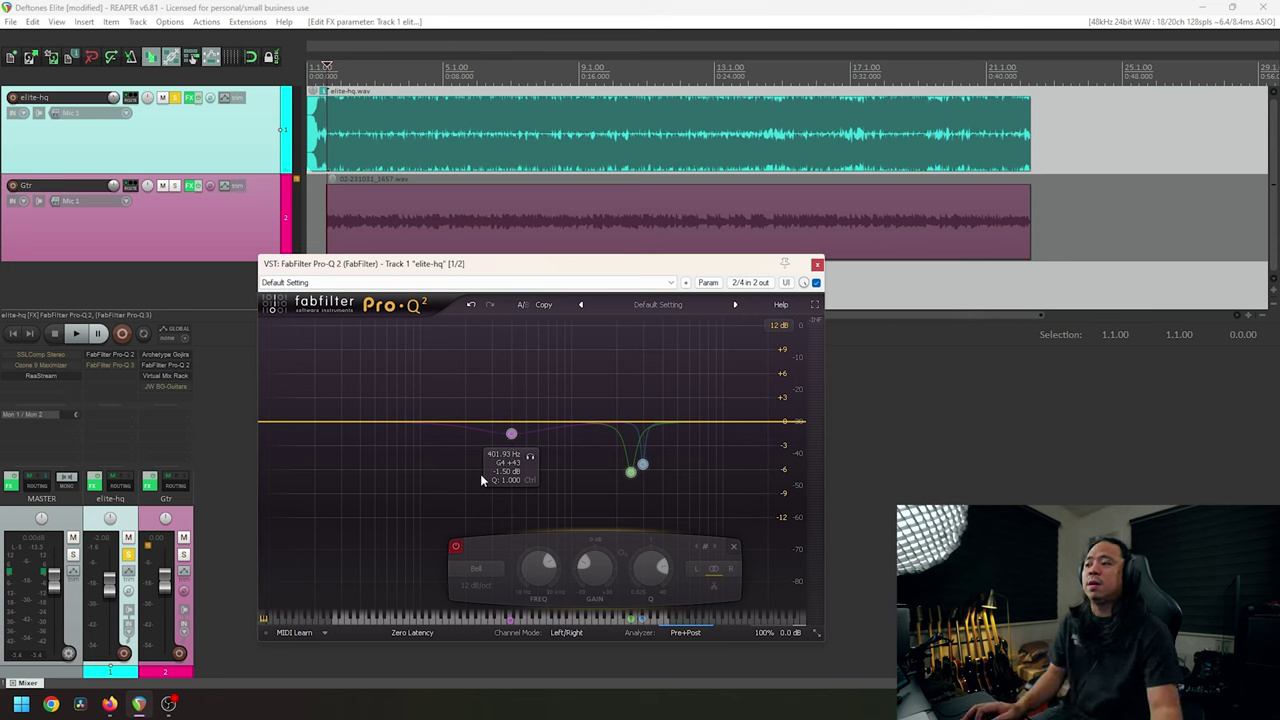
Re-enable the EQ bands of elite-hq's Pro-Q 2, view the Gtr track's Pro-Q 2, and close both plugin windows.
click(456, 549)
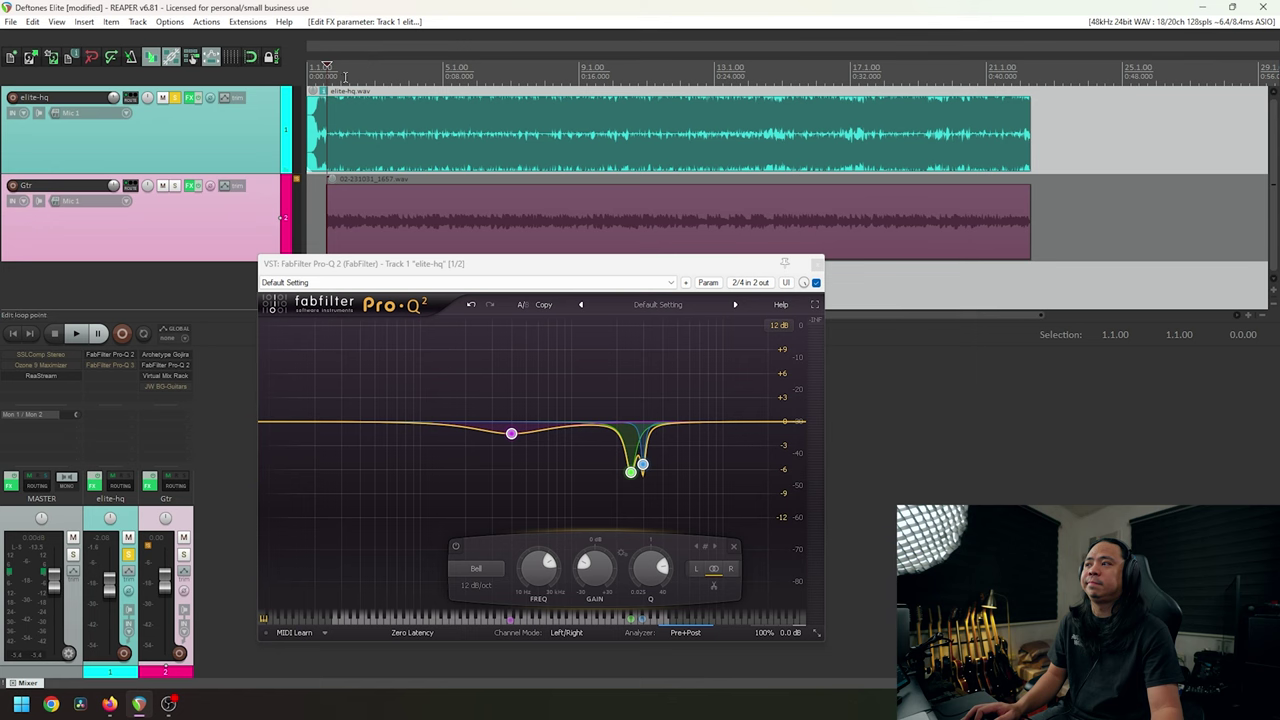
click(168, 365)
click(815, 264)
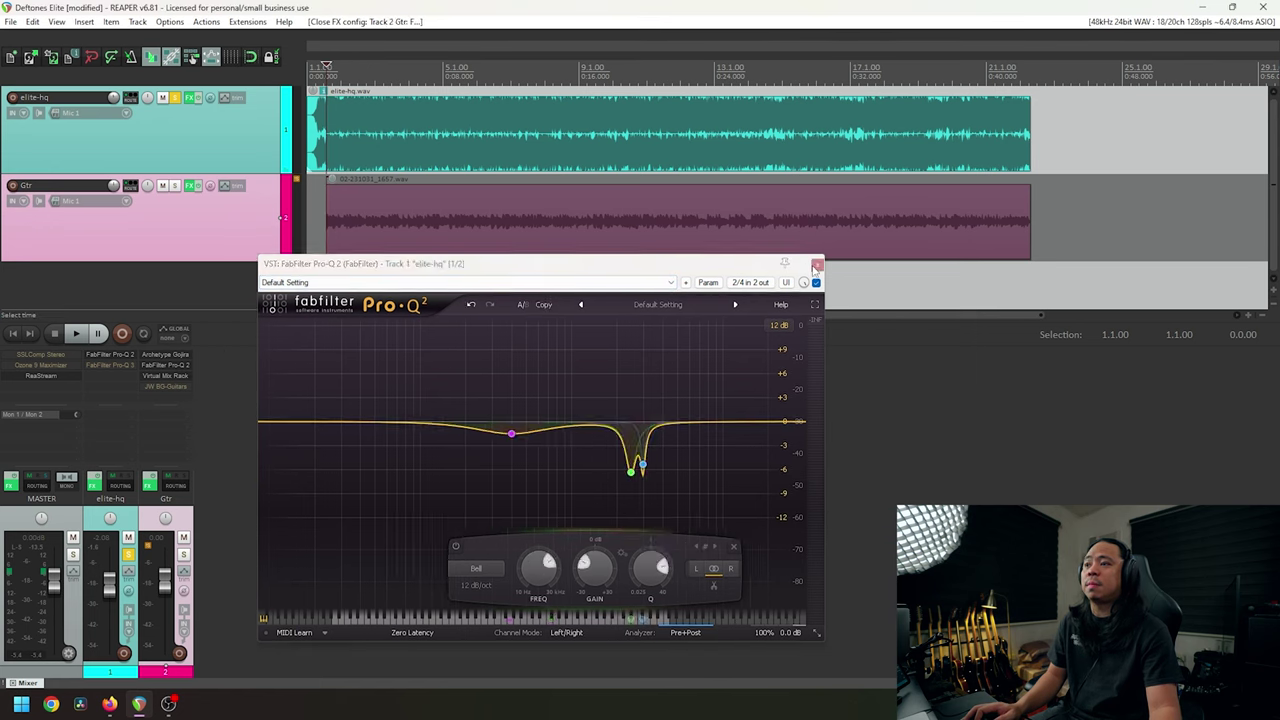
click(815, 264)
Reopen the first FabFilter Pro-Q 2 on elite-hq, disable all its EQ bands, and place its window below the waveforms.
click(124, 360)
drag(594, 268, 573, 97)
drag(754, 198, 590, 324)
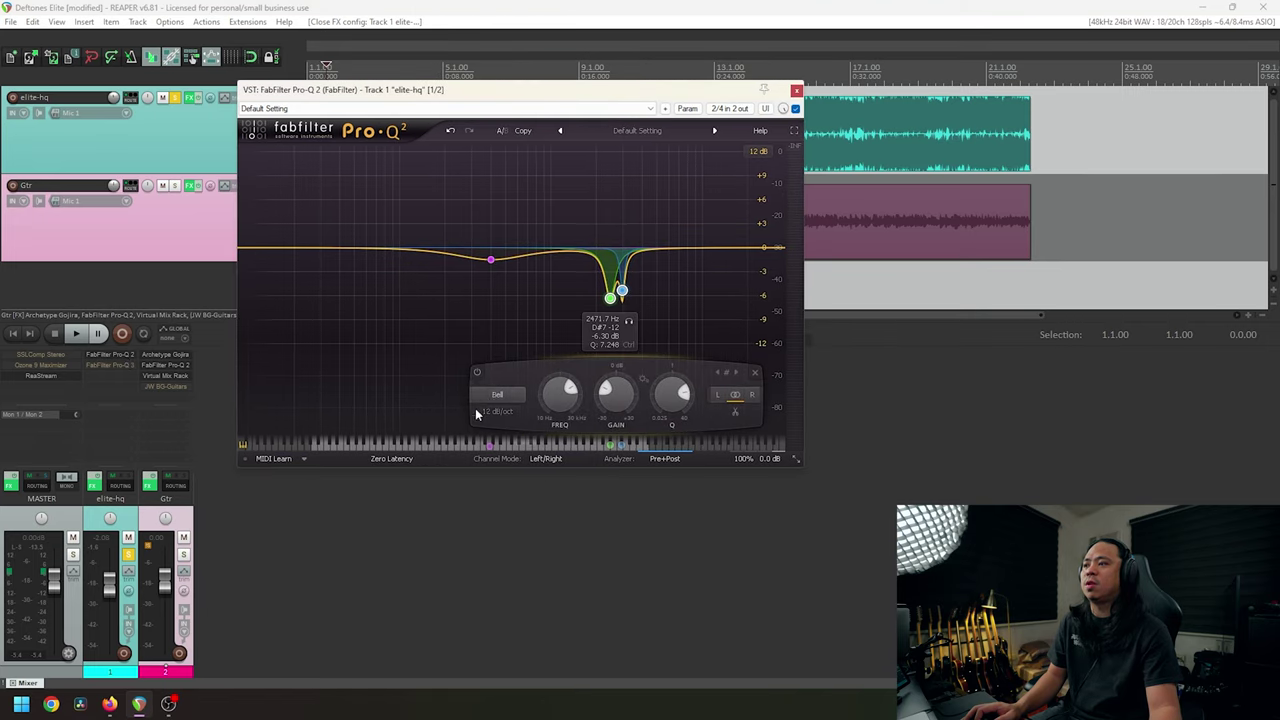
click(476, 372)
drag(268, 166, 496, 316)
click(351, 372)
drag(591, 99, 565, 294)
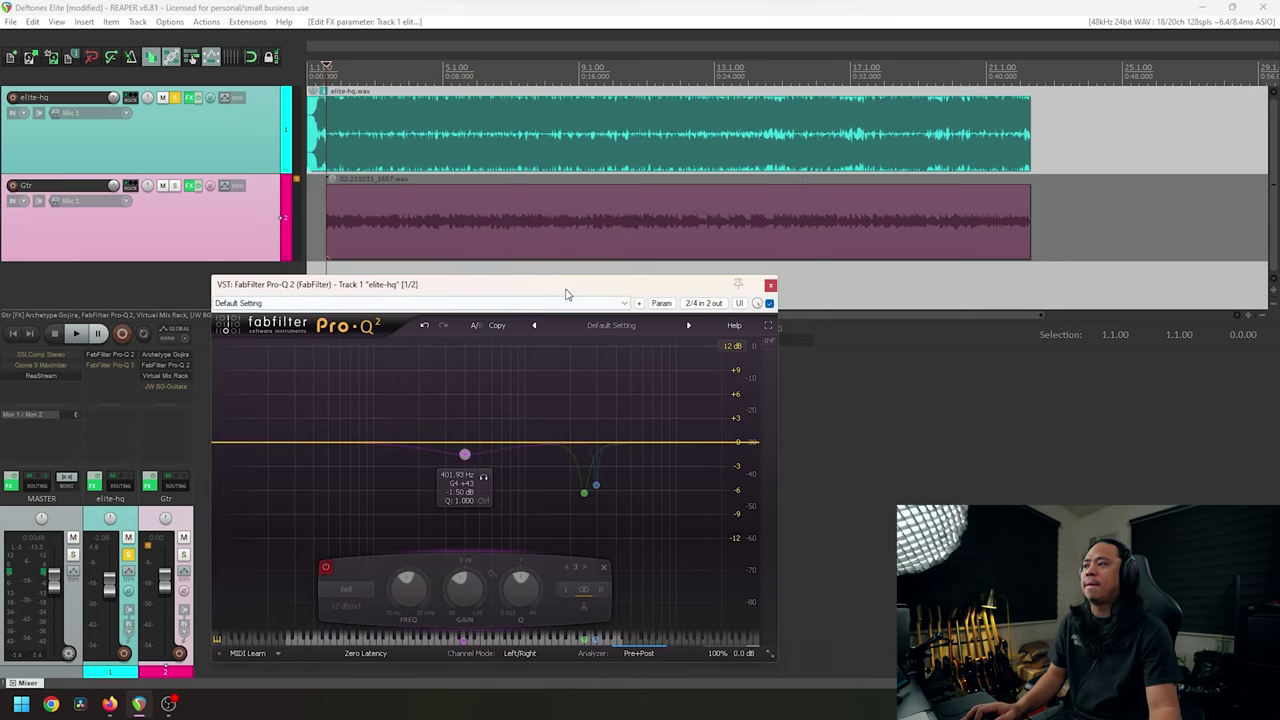
Open the Gtr track's FabFilter Pro-Q 2 and arrange it side by side with elite-hq's Pro-Q 2 window.
click(178, 366)
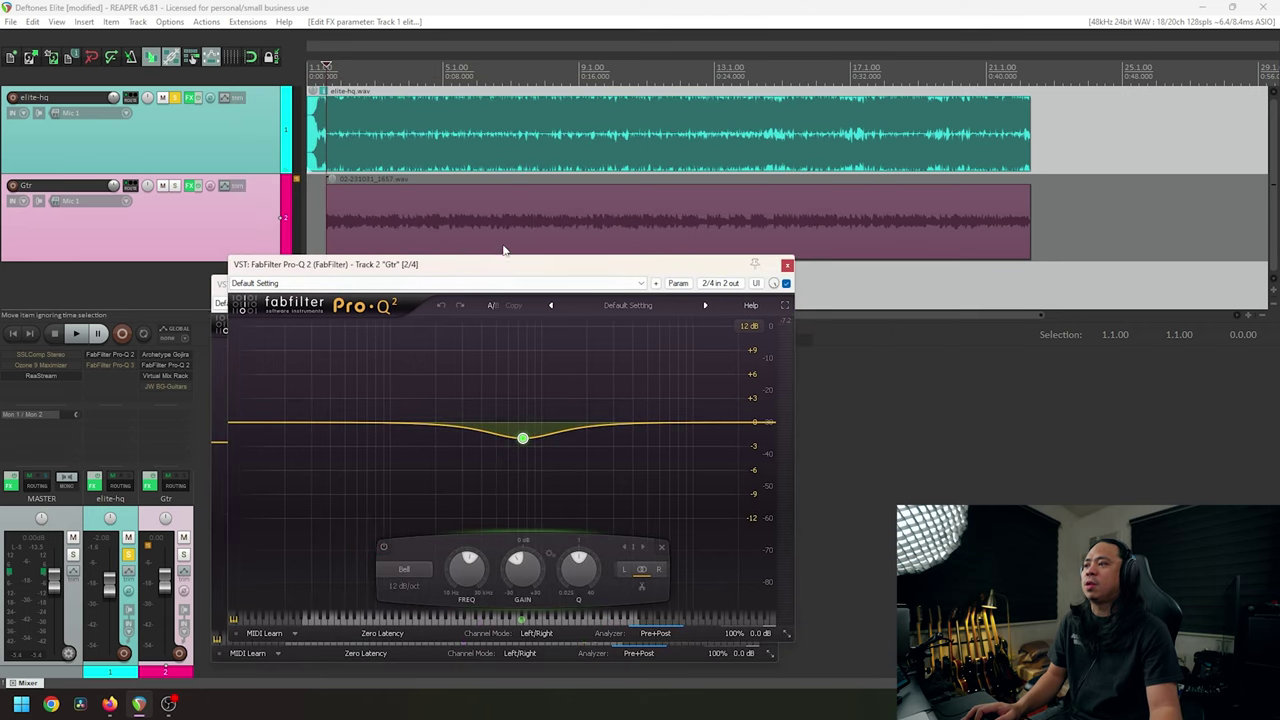
drag(357, 287, 181, 88)
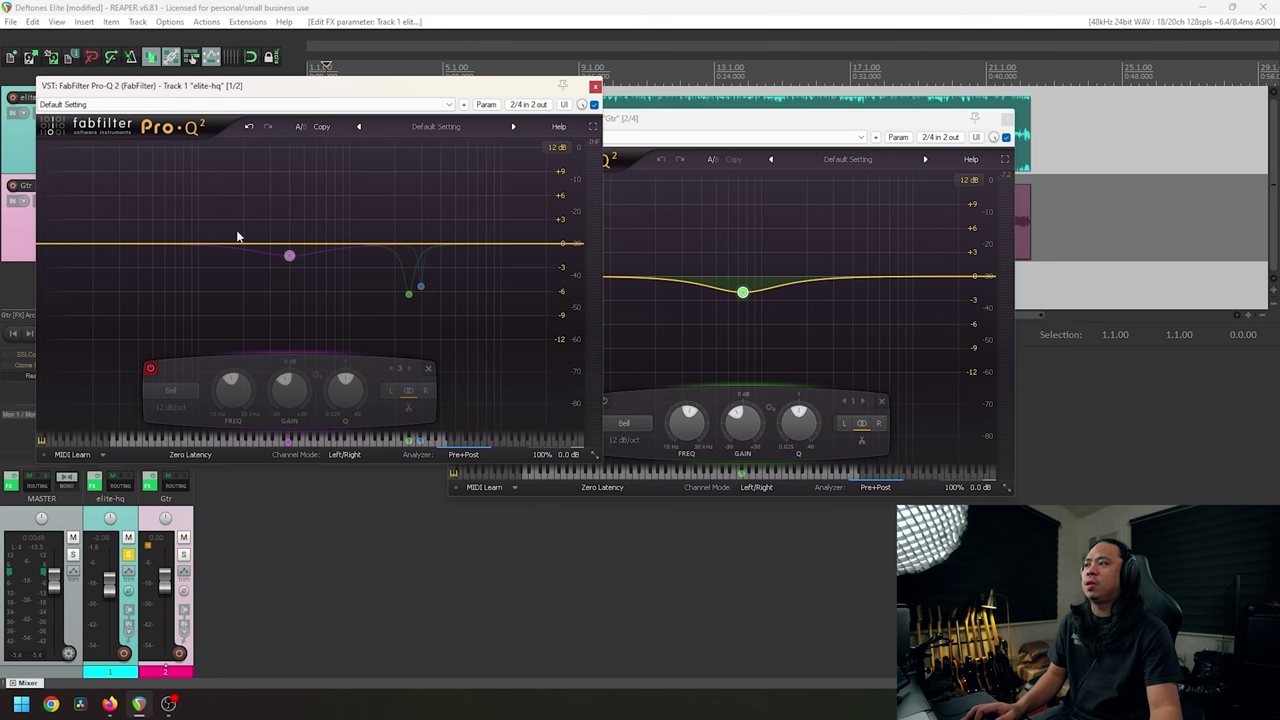
drag(744, 128, 778, 119)
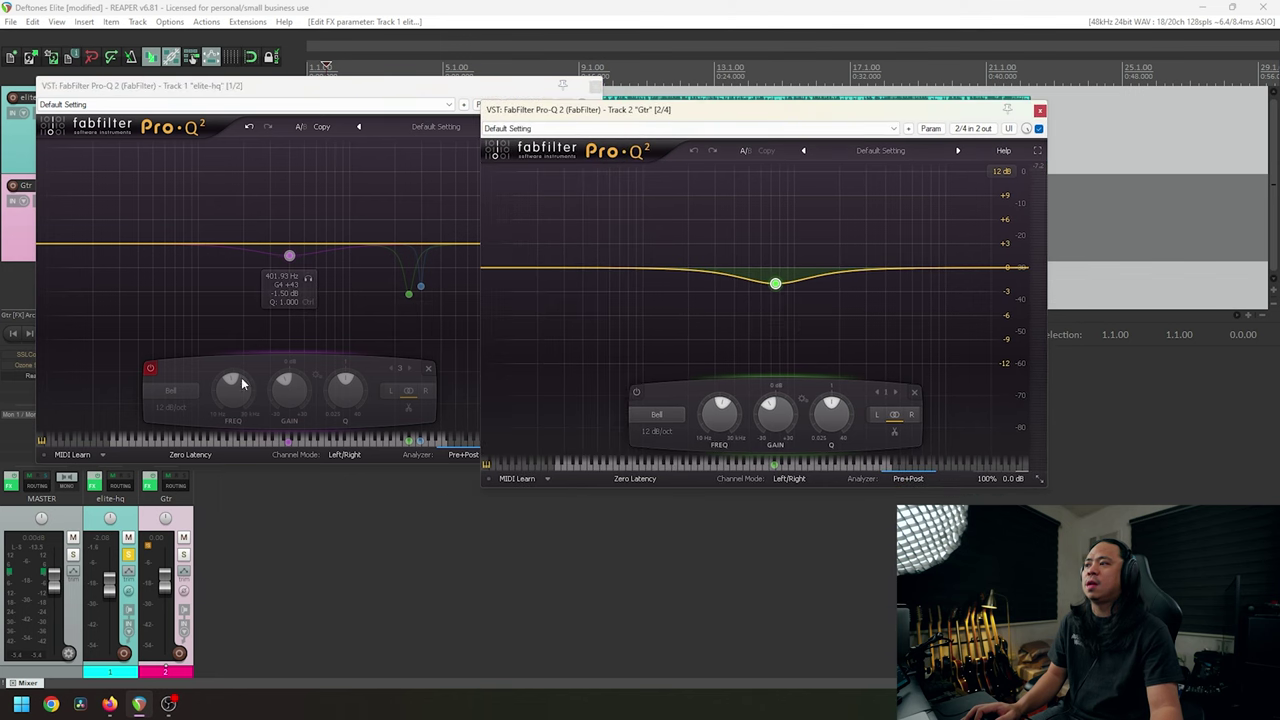
drag(477, 93, 452, 171)
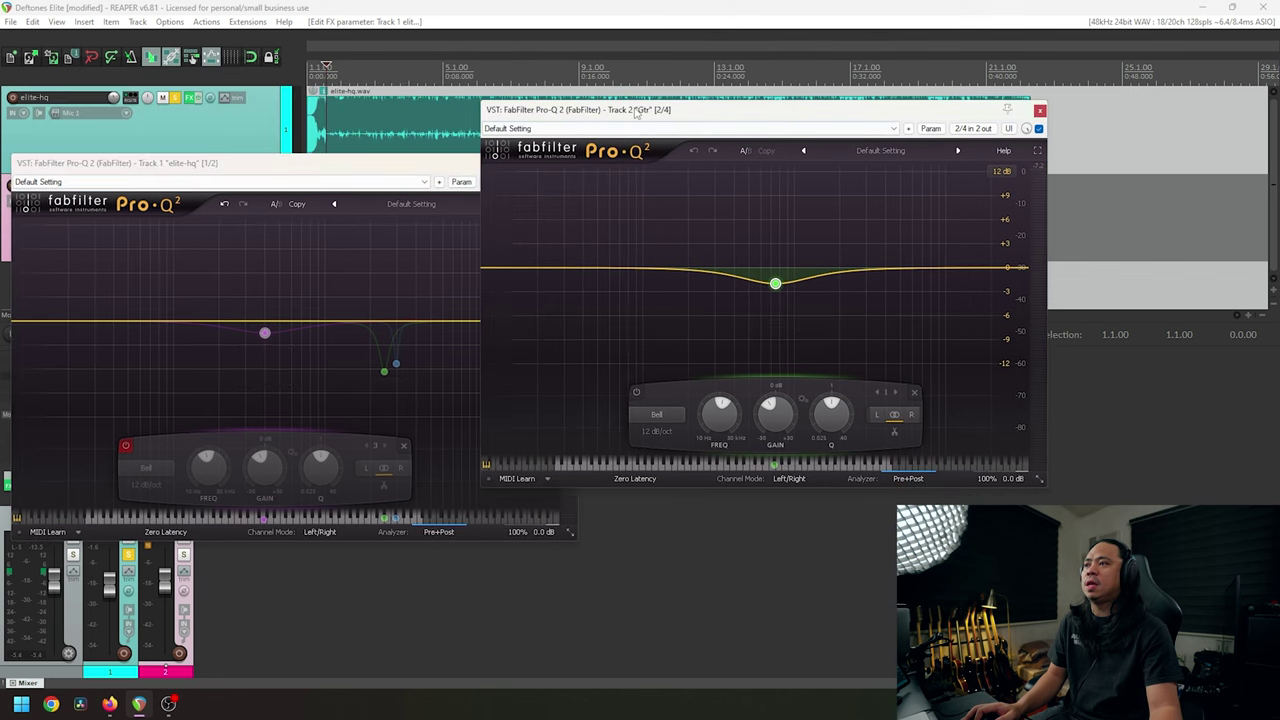
drag(500, 110, 618, 156)
Play a short passage and compare the elite-hq and Gtr spectra in the two Pro-Q 2 analyzers.
click(370, 100)
key(space)
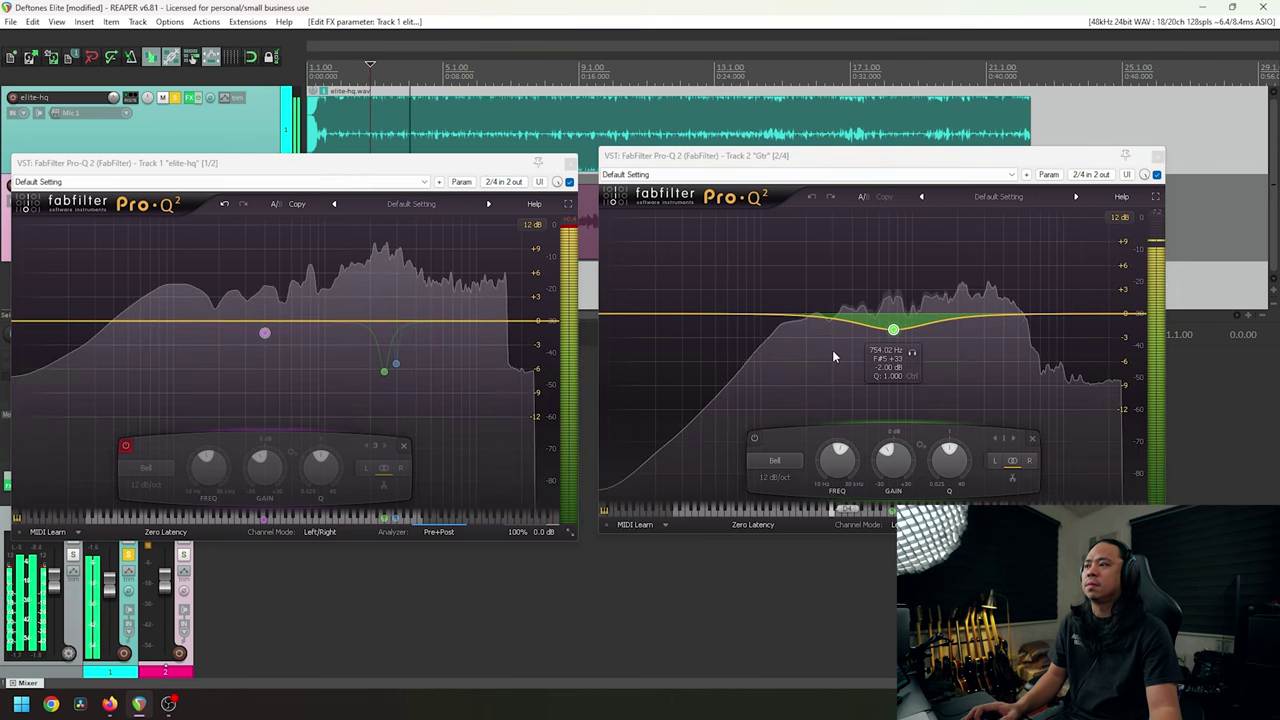
key(space)
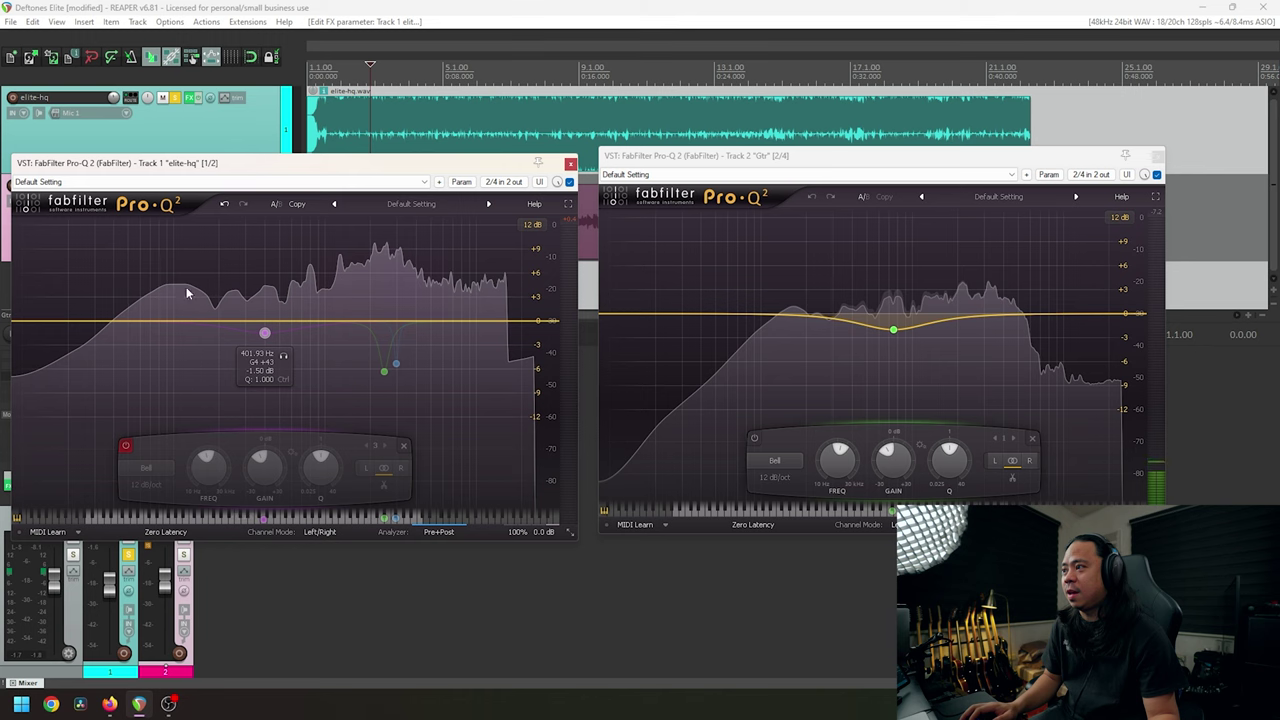
Enable the 401.93 Hz band in elite-hq's Pro-Q 2 and check elite-hq's fader volume, keeping both EQ windows side by side.
click(125, 447)
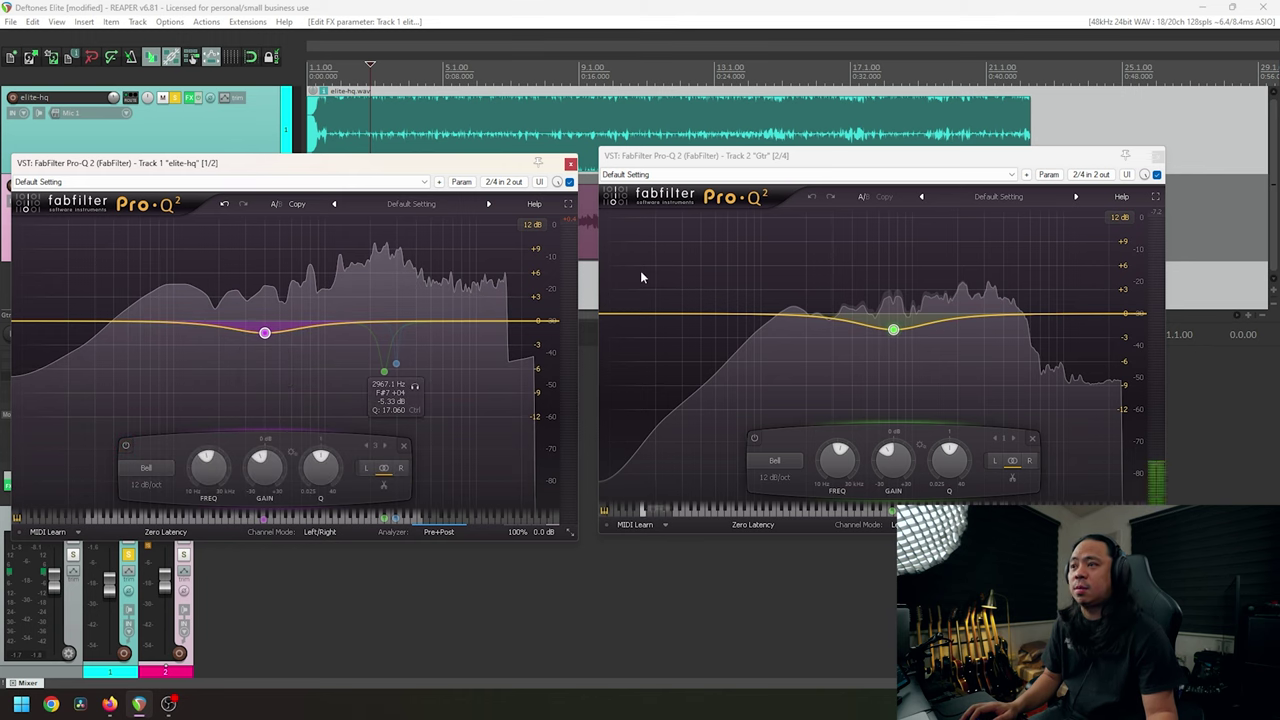
drag(682, 158, 677, 152)
drag(395, 168, 583, 175)
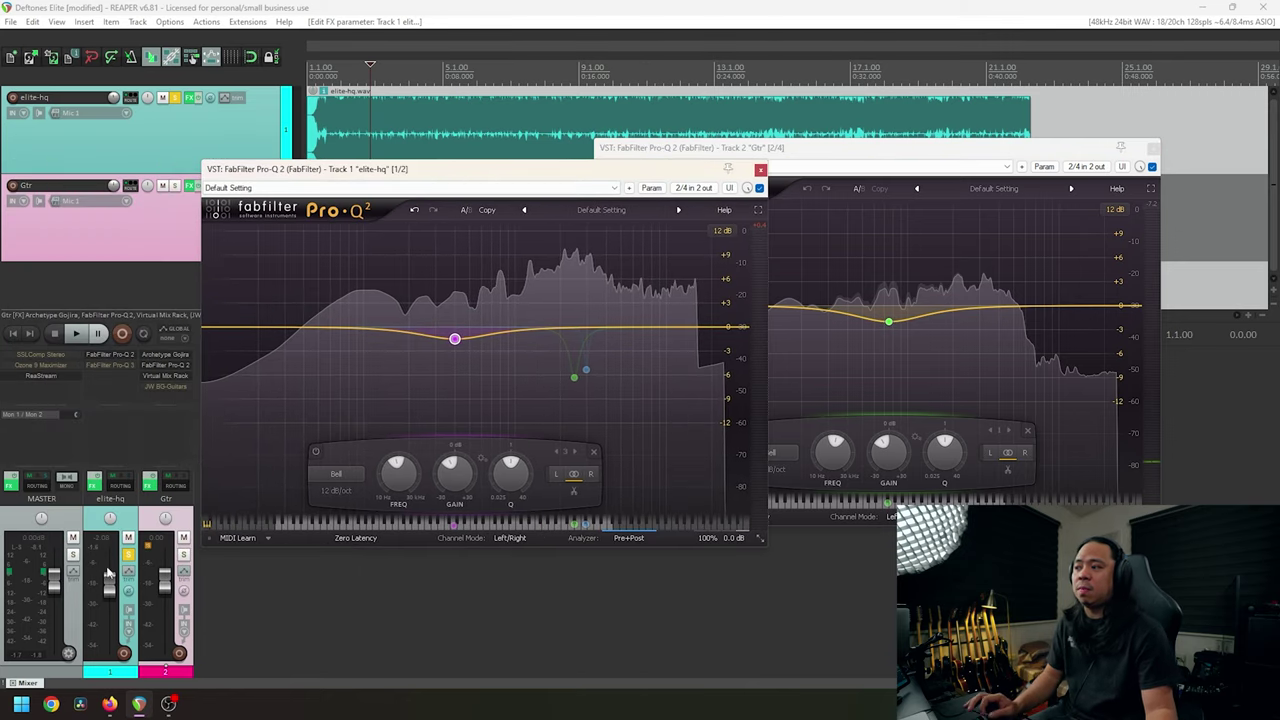
click(128, 533)
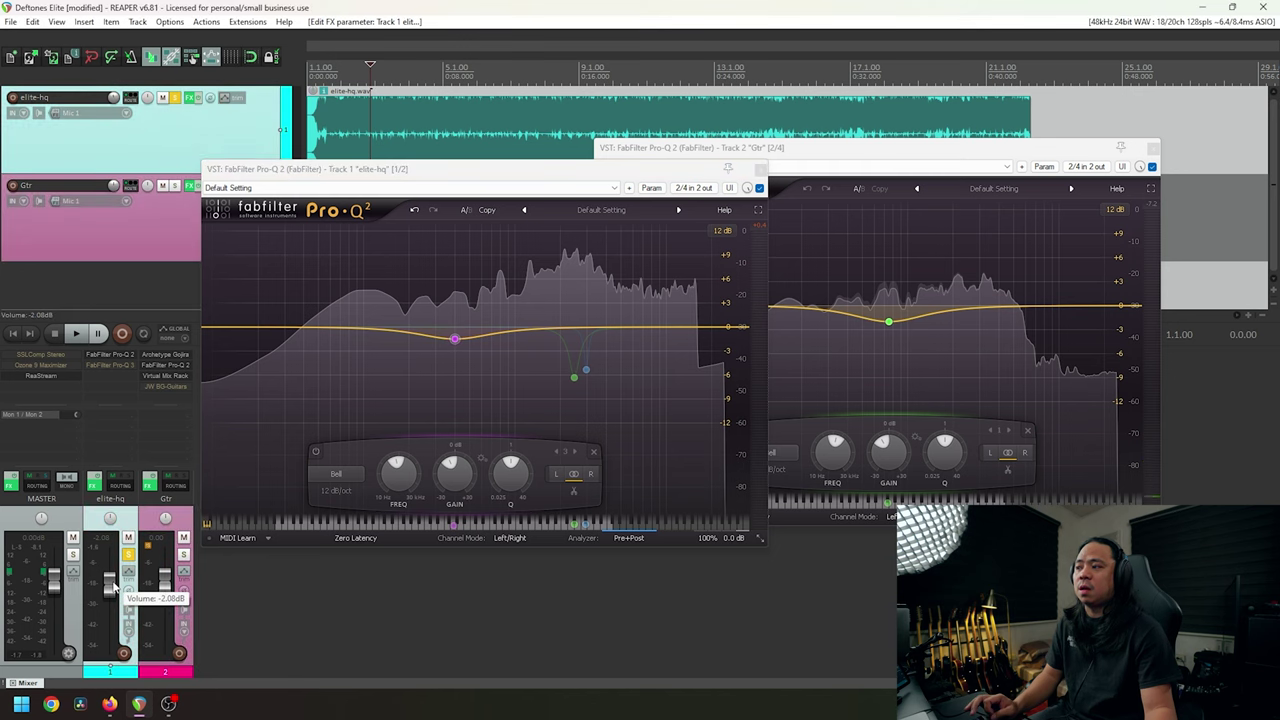
drag(560, 169, 388, 154)
Close the Gtr track's Pro-Q 2 window and play elite-hq from near the start with its Pro-Q 2 enabled and bypassed.
click(348, 80)
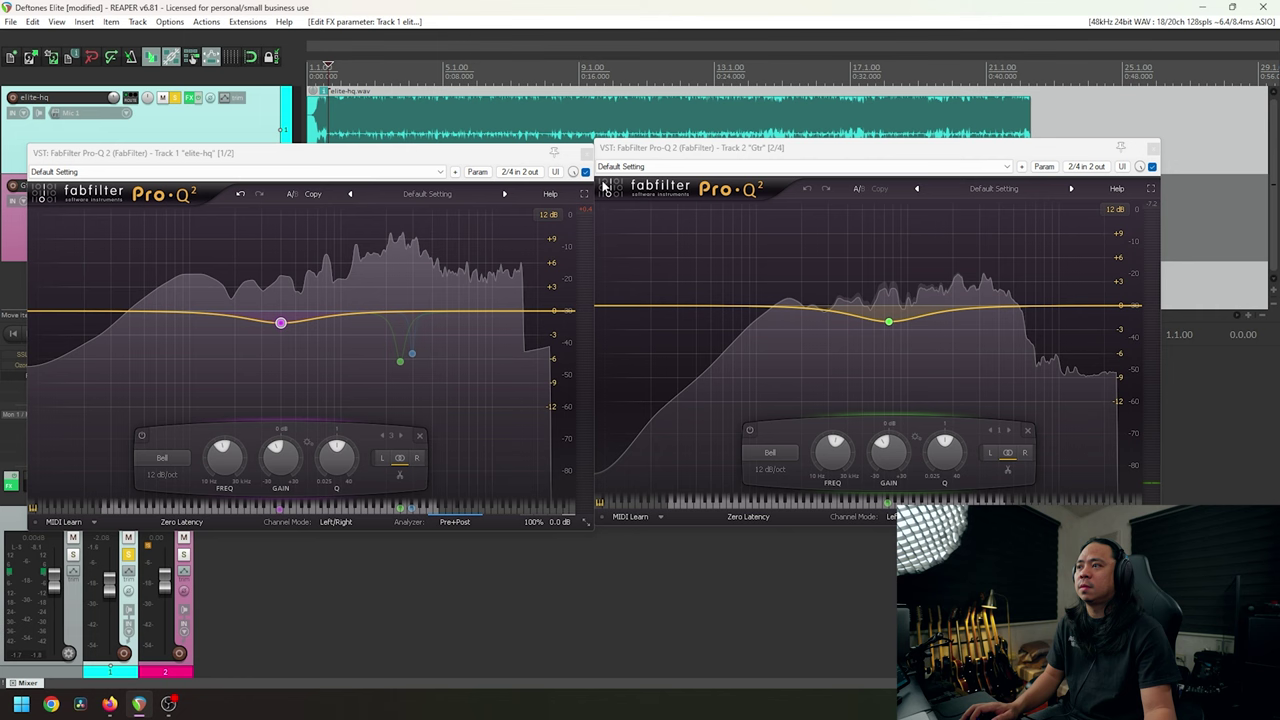
click(1151, 147)
drag(386, 160, 463, 171)
key(space)
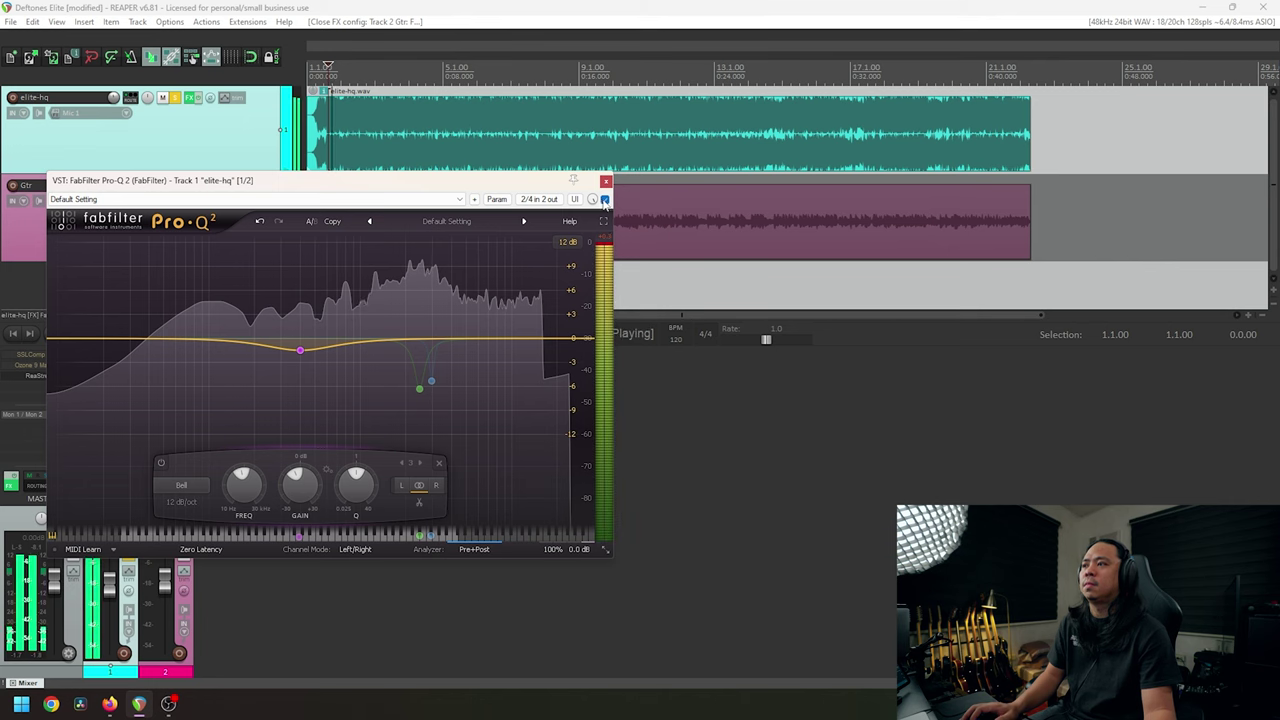
click(604, 200)
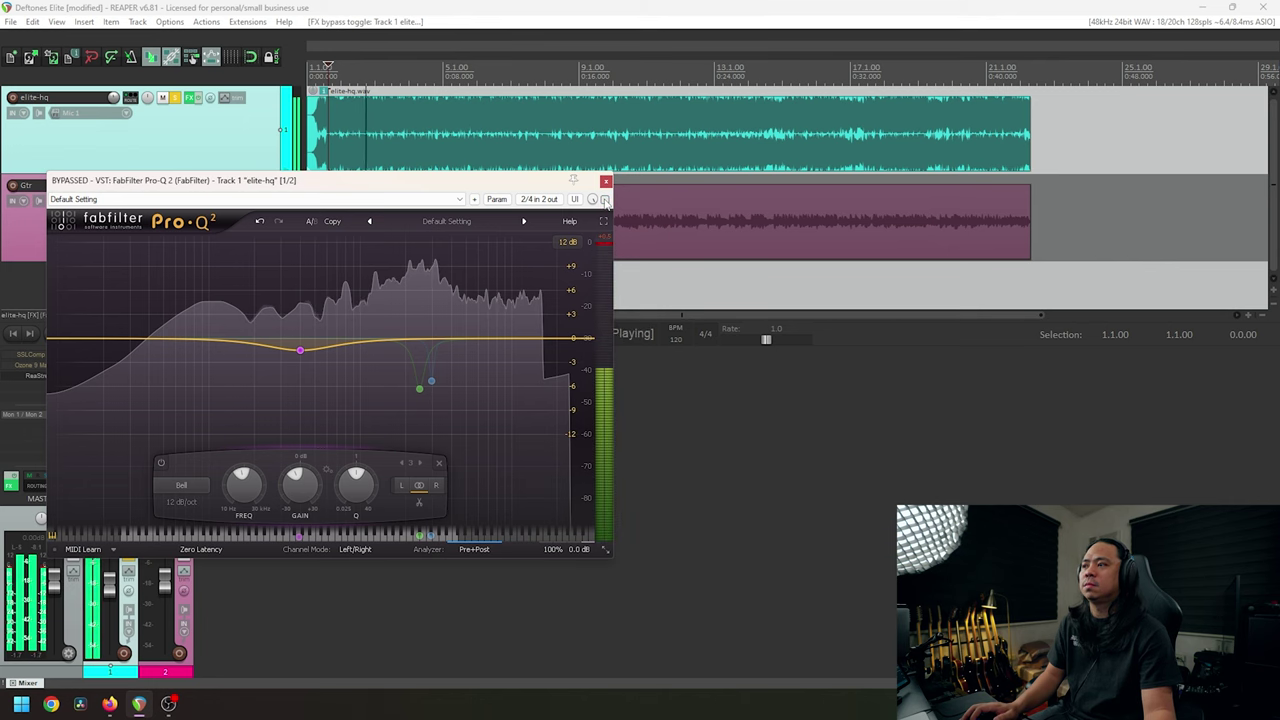
drag(380, 181, 455, 173)
Unsolo elite-hq and play both tracks with its Pro-Q 2 bypassed and enabled, leaving the plugin enabled.
click(129, 556)
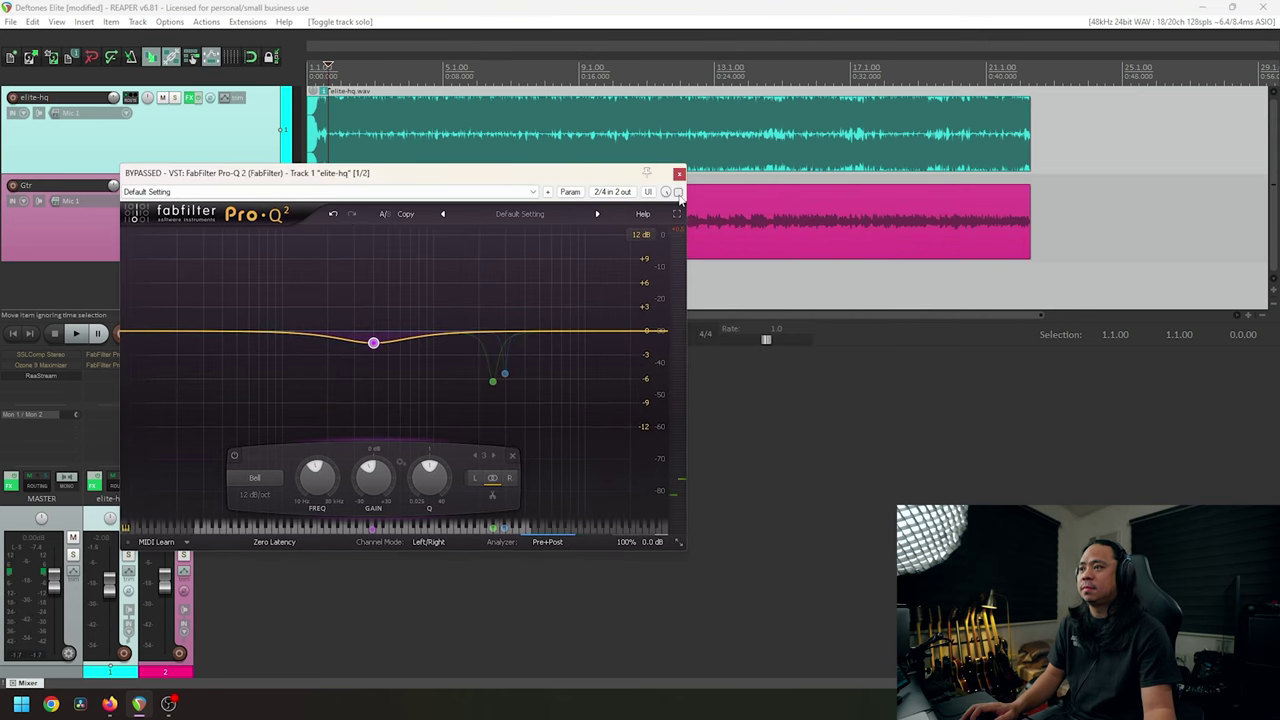
key(space)
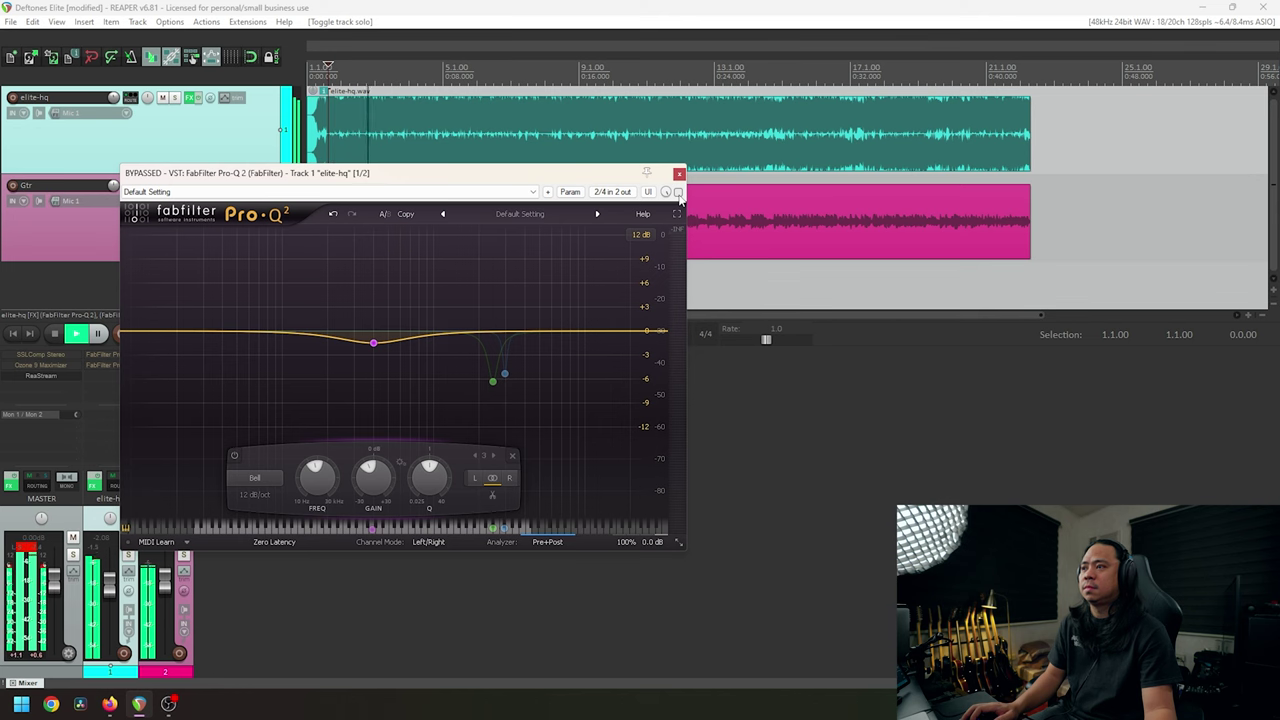
click(679, 194)
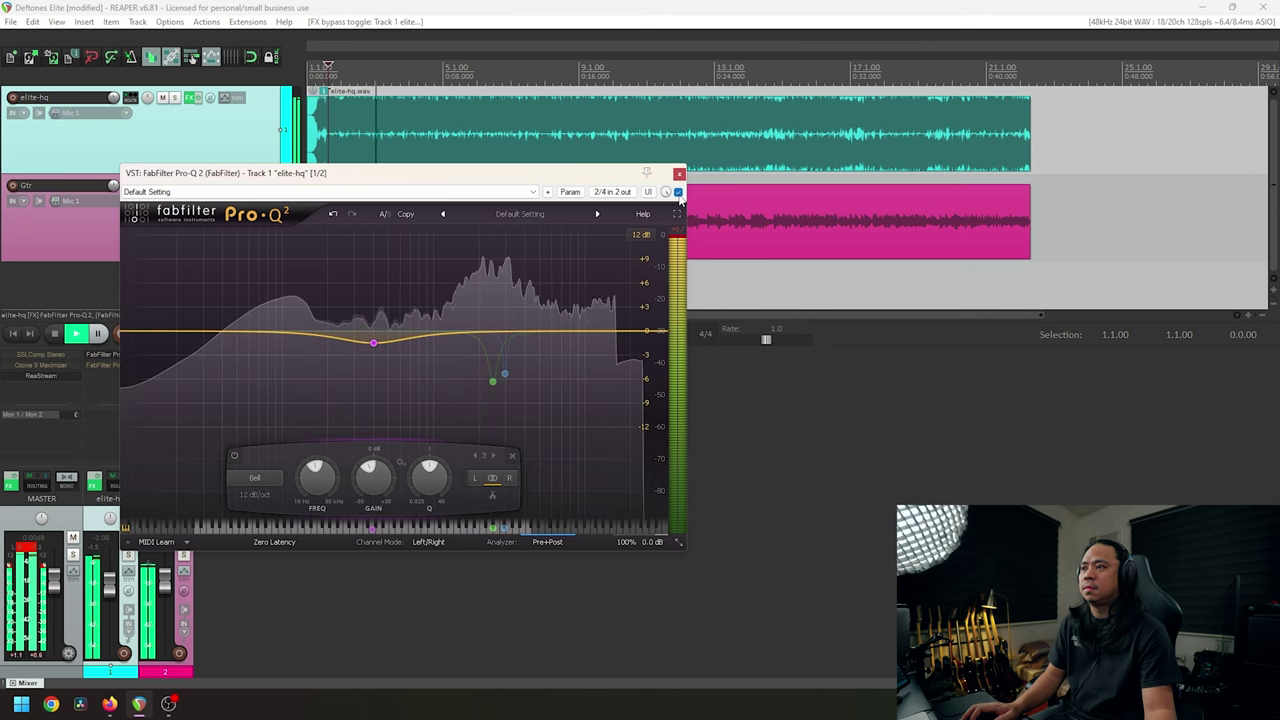
click(679, 194)
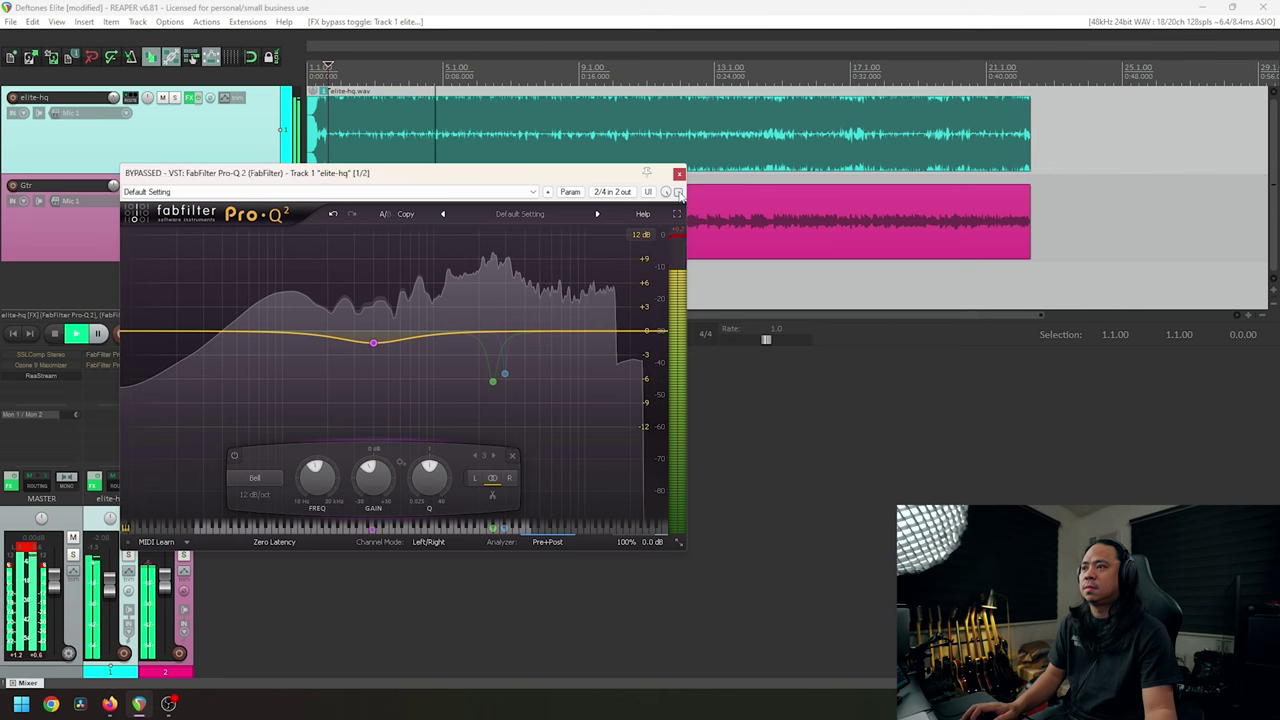
click(679, 193)
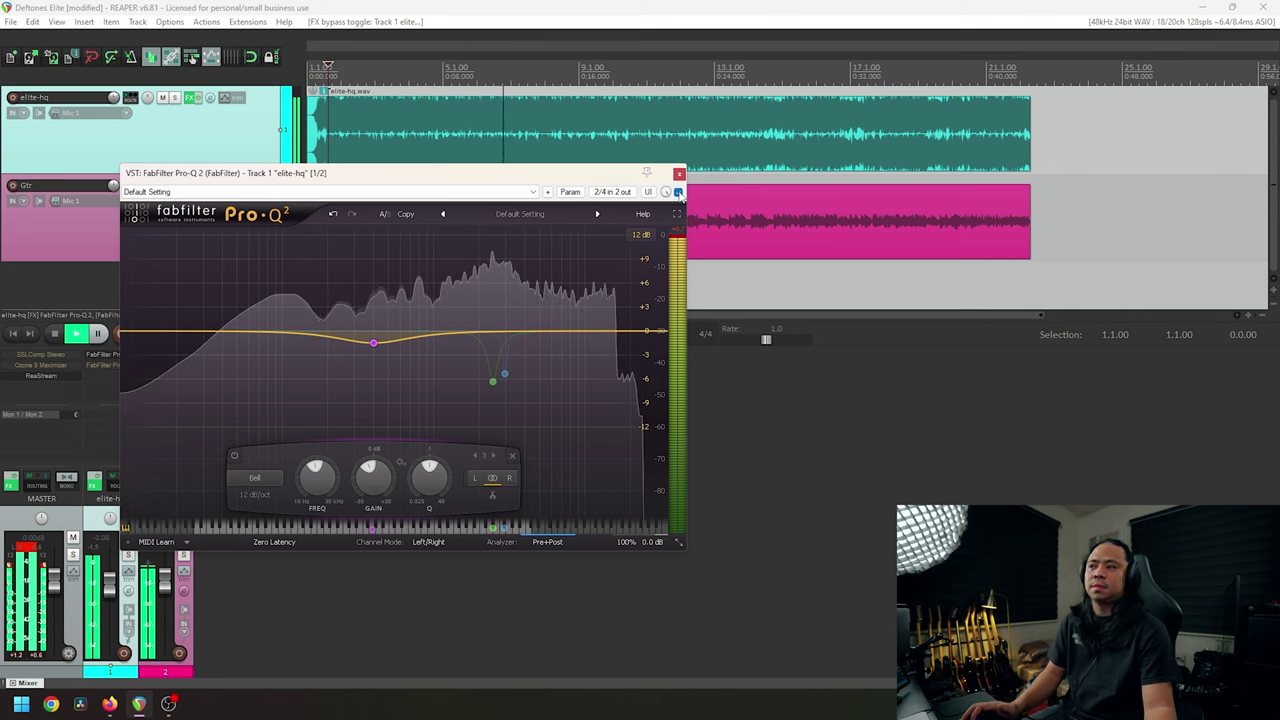
key(space)
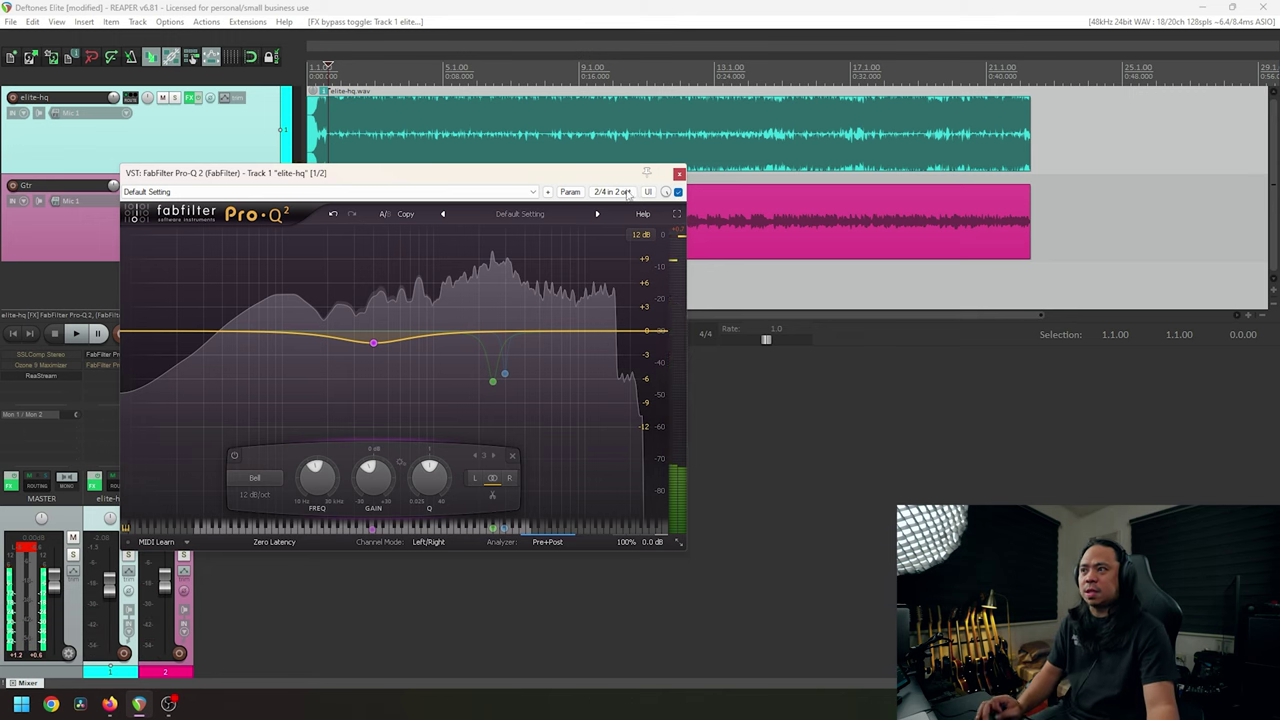
Enable JW BG-Guitars on the Gtr track, view its settings, and close its window.
drag(593, 179, 603, 199)
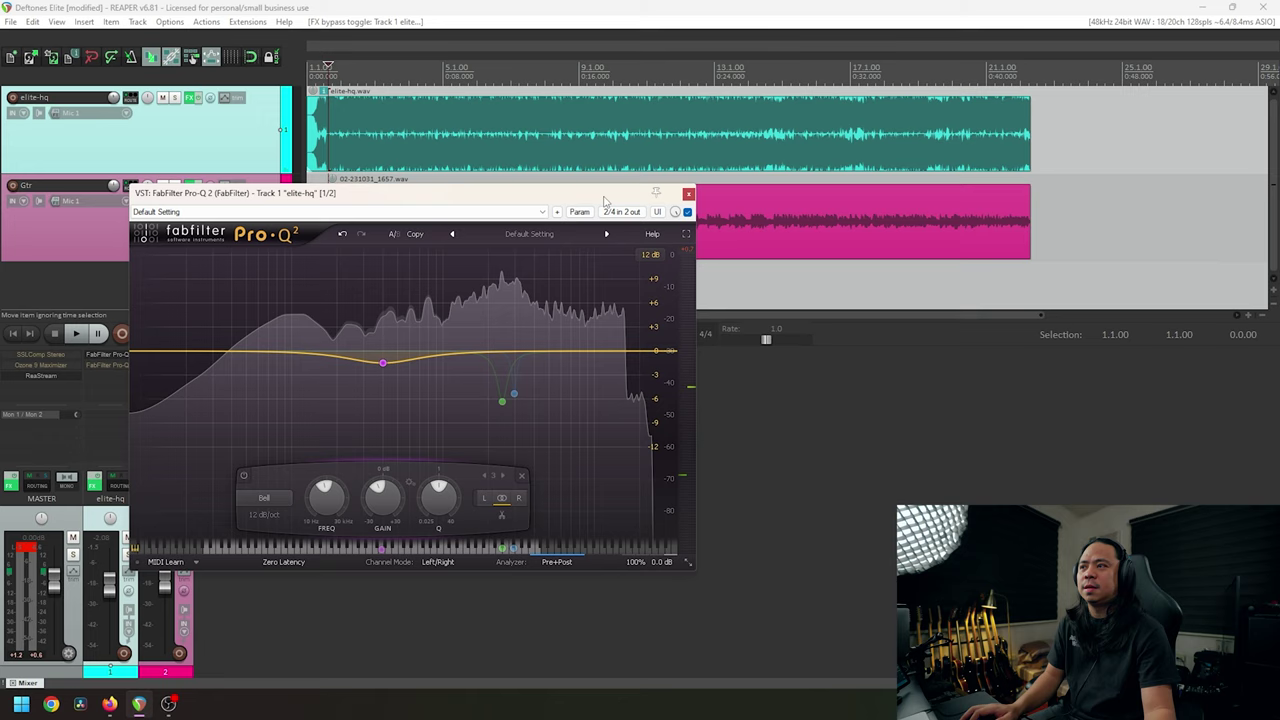
drag(606, 203, 678, 152)
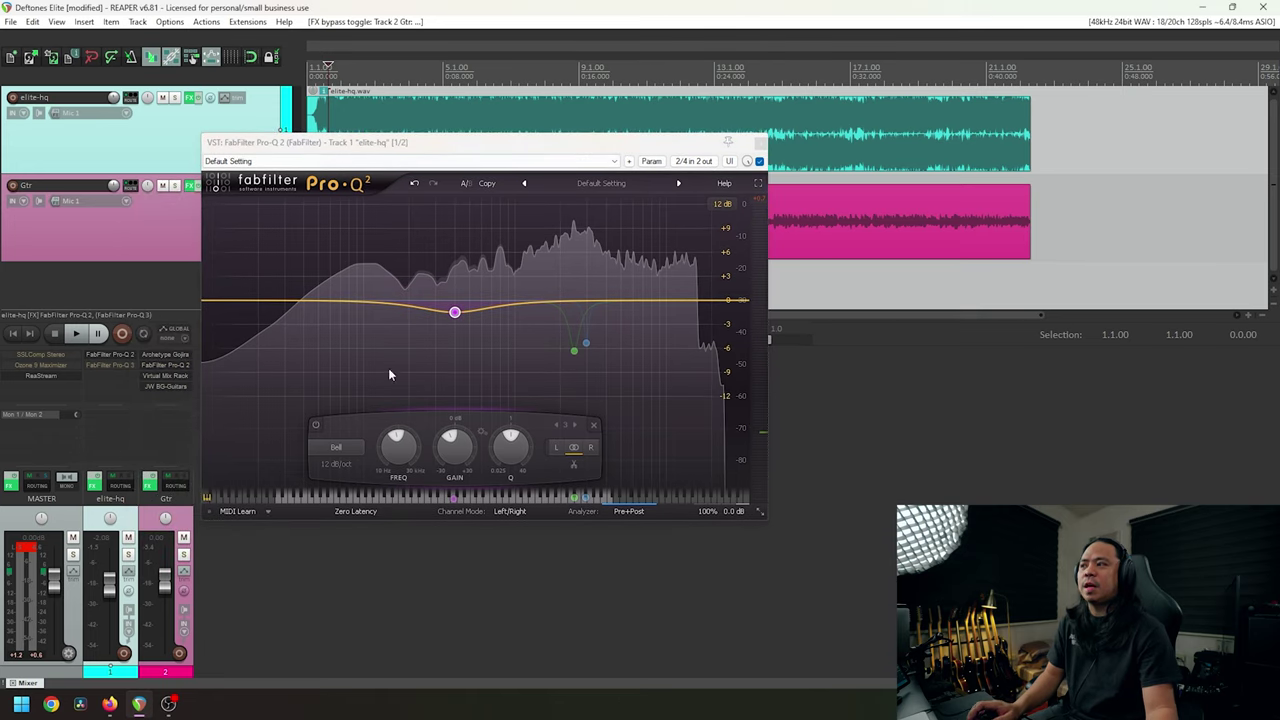
click(163, 386)
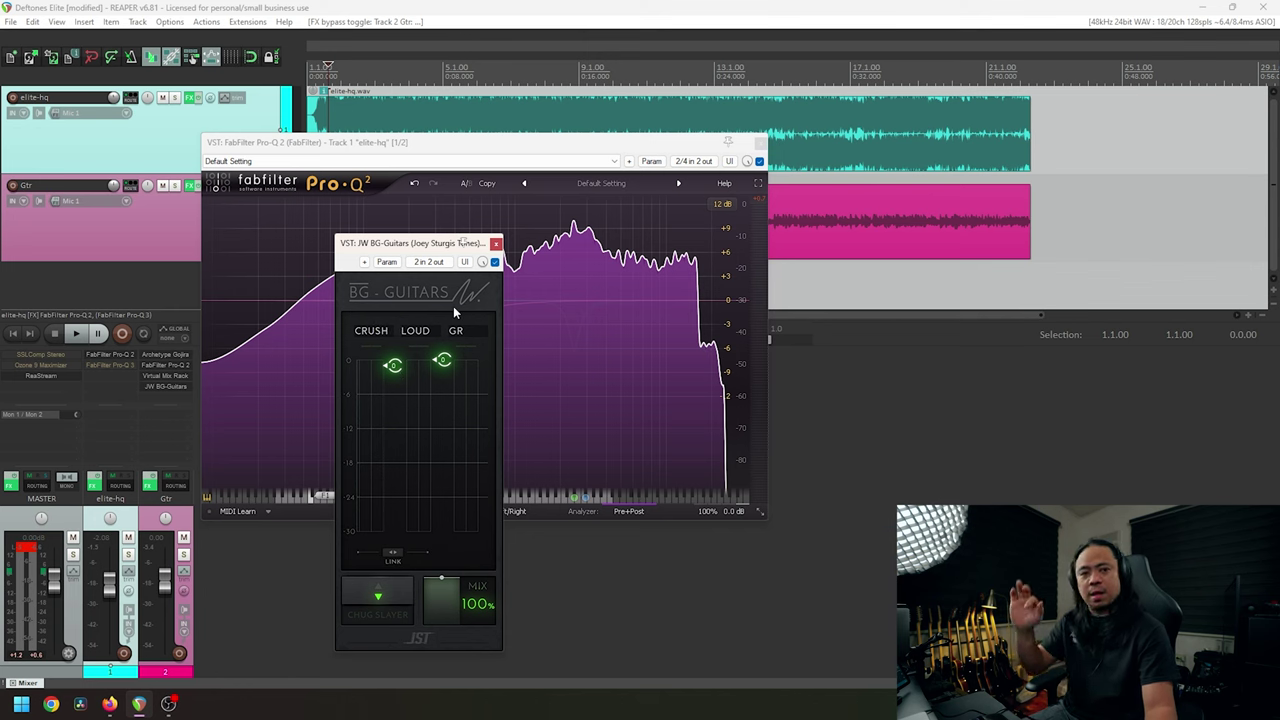
drag(449, 244, 436, 266)
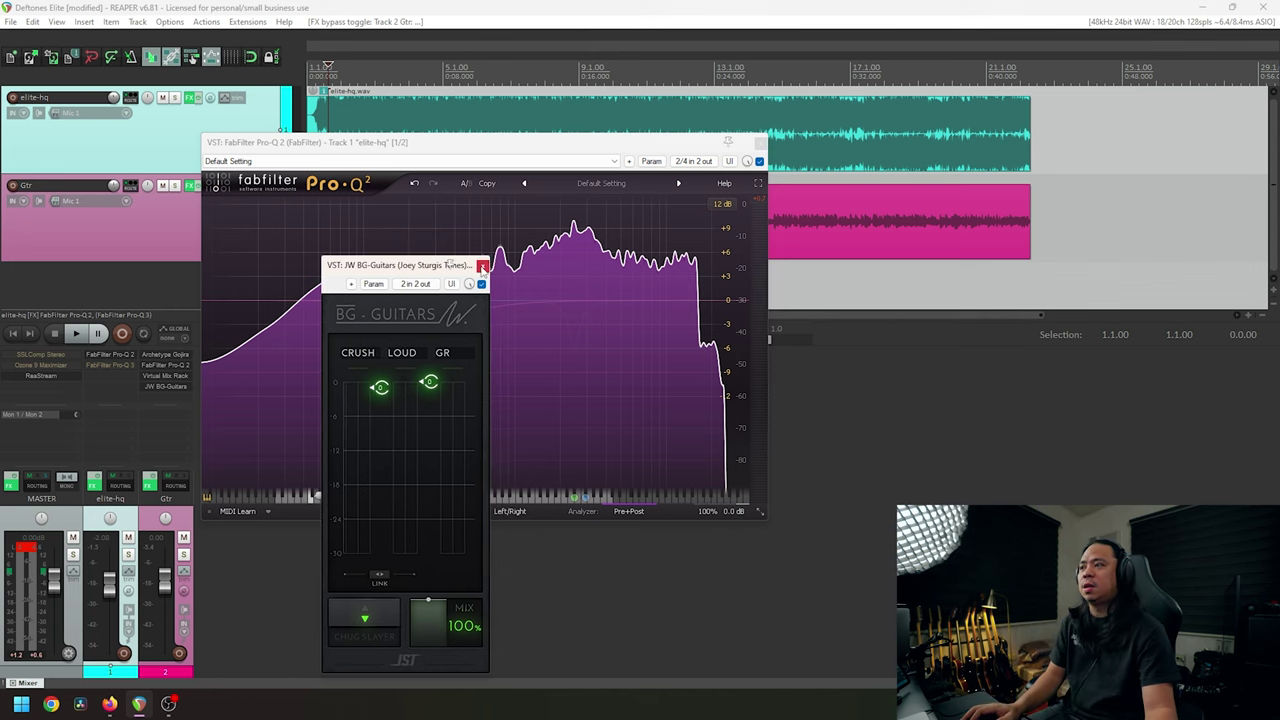
click(482, 267)
drag(537, 155, 543, 187)
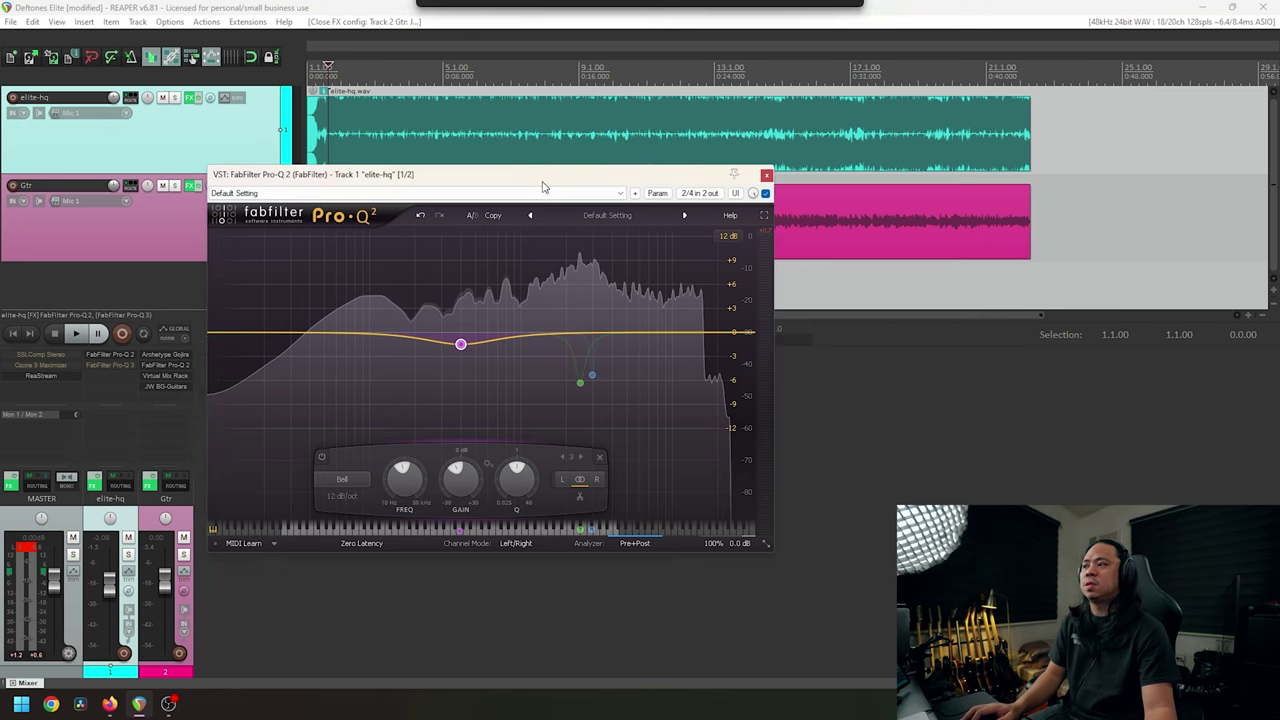
Play both tracks with JW BG-Guitars on Gtr bypassed and enabled, leaving the plugin enabled.
key(space)
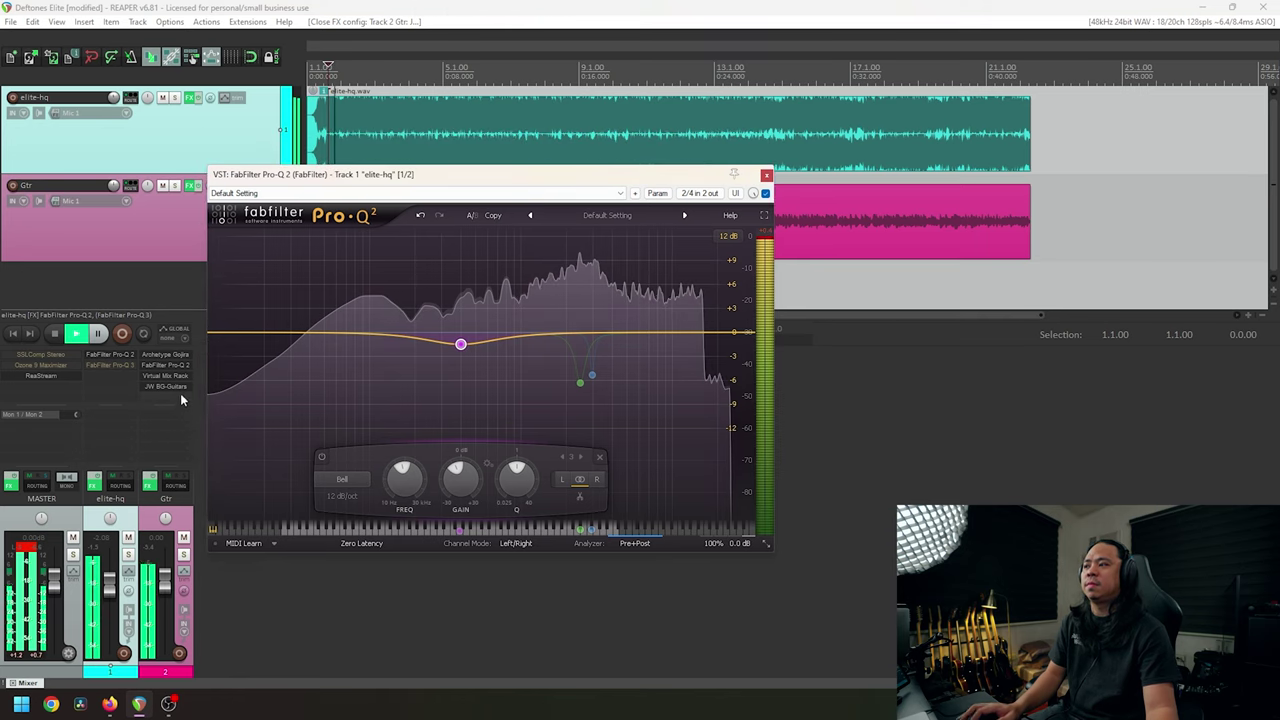
shift+click(184, 388)
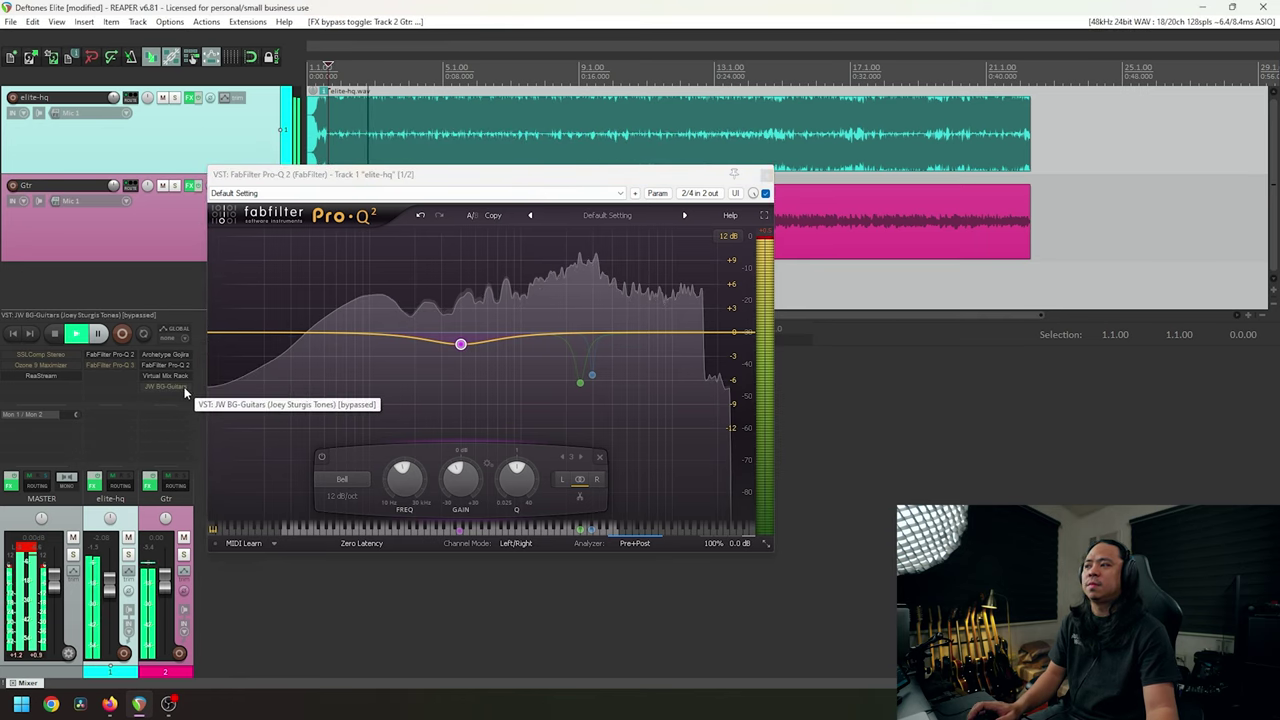
shift+click(184, 390)
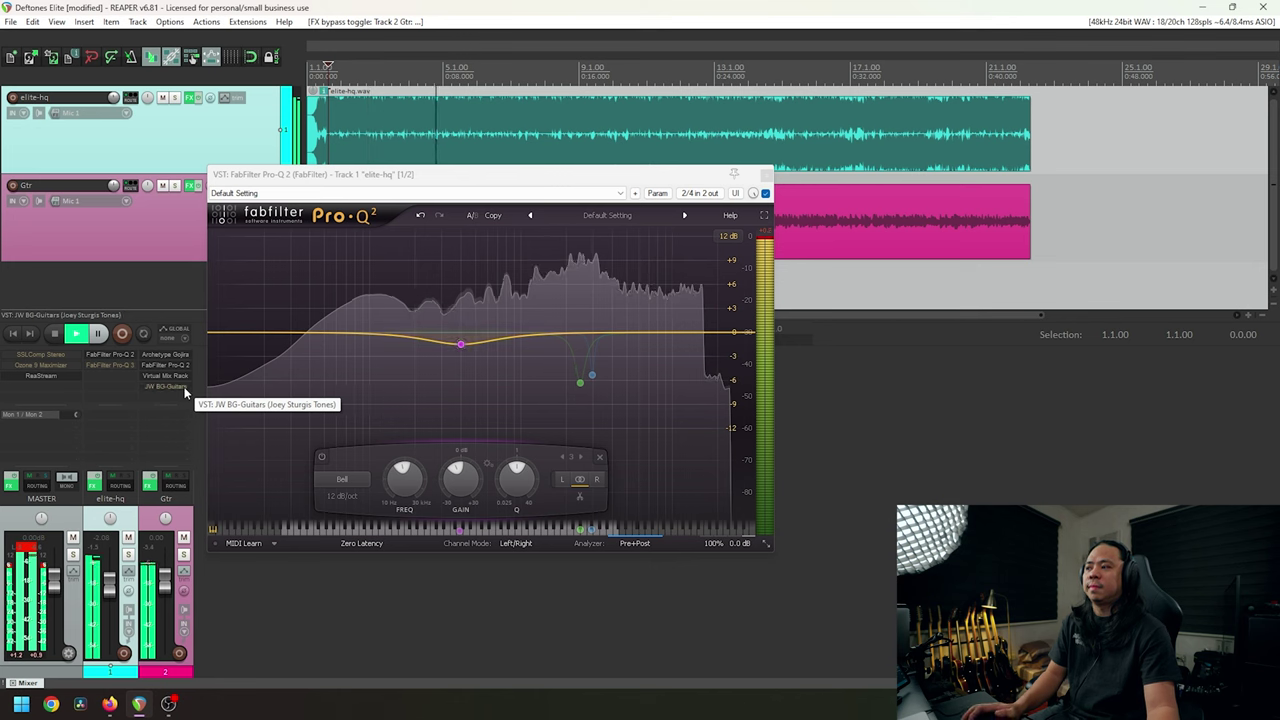
key(space)
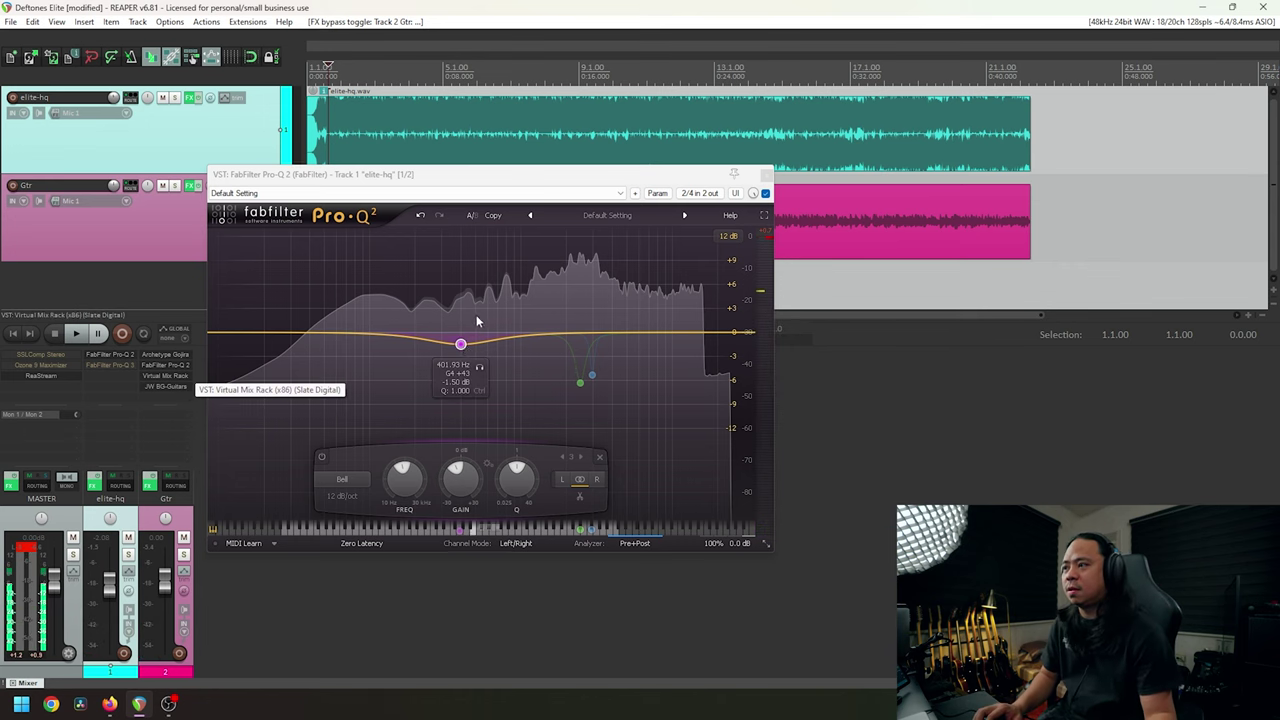
Enable the 2471.7 Hz band in elite-hq's Pro-Q 2 and listen to that band soloed during playback.
drag(554, 174, 466, 155)
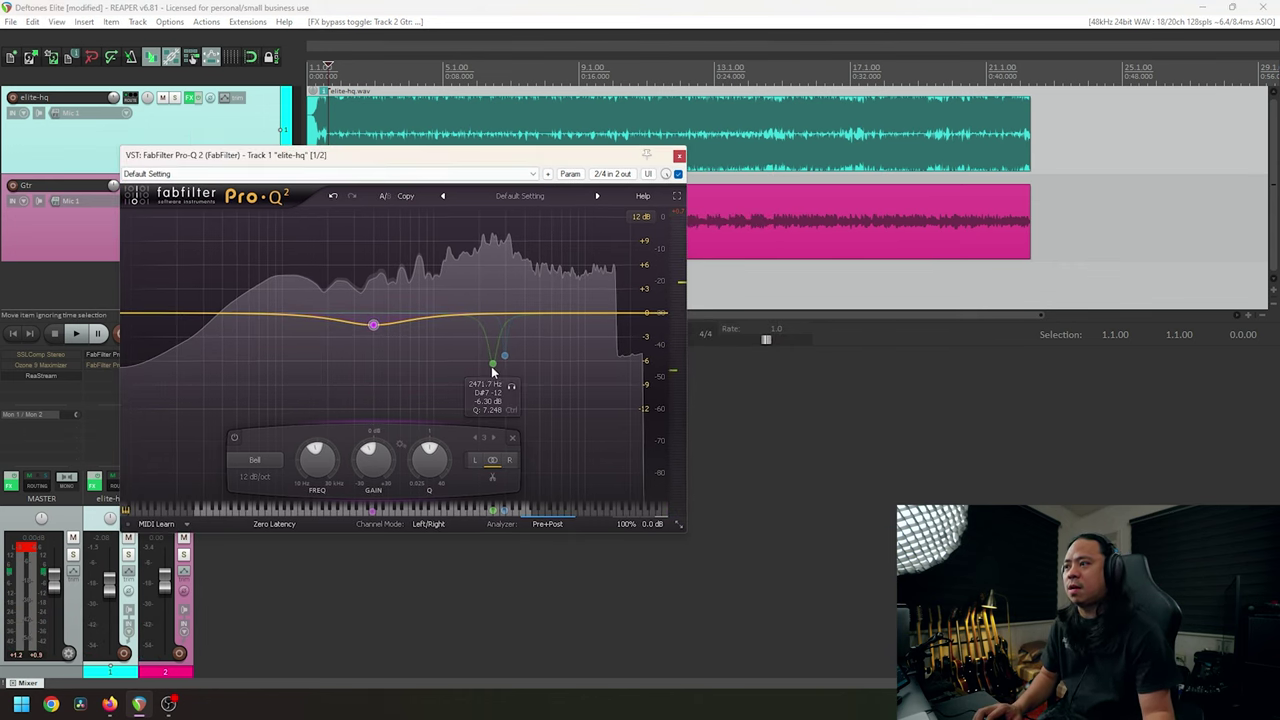
click(492, 364)
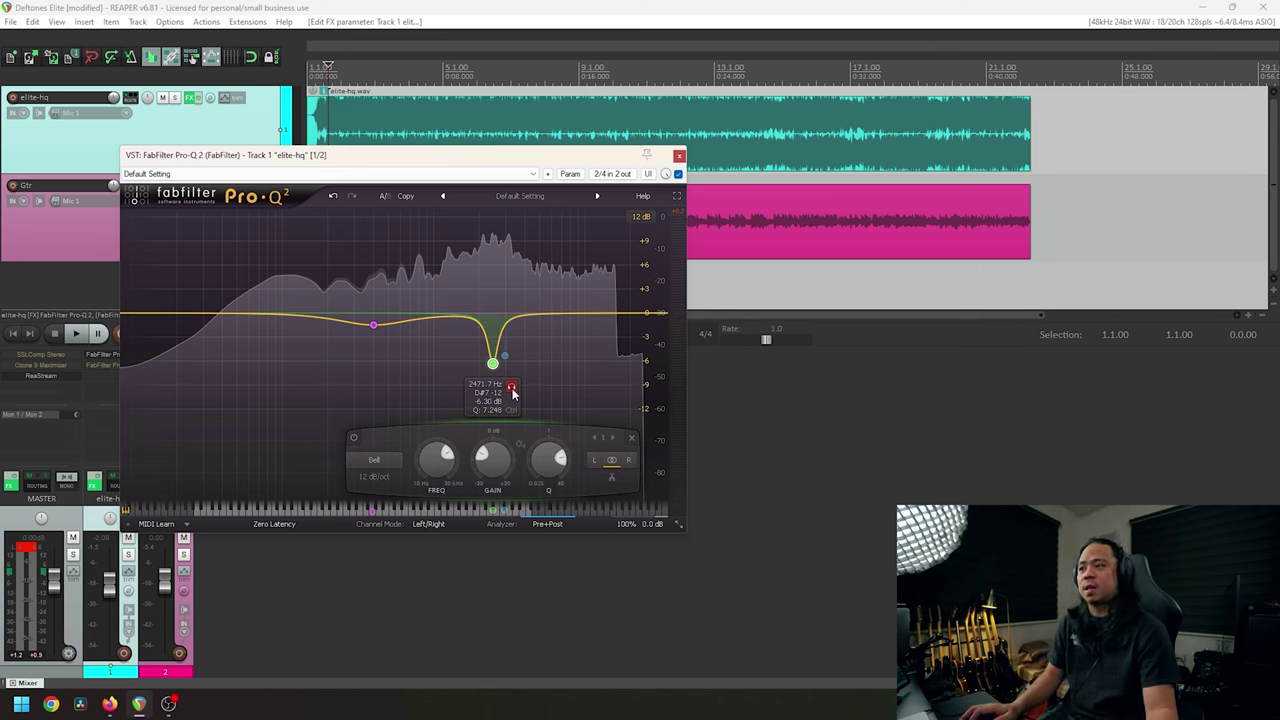
key(space)
click(511, 388)
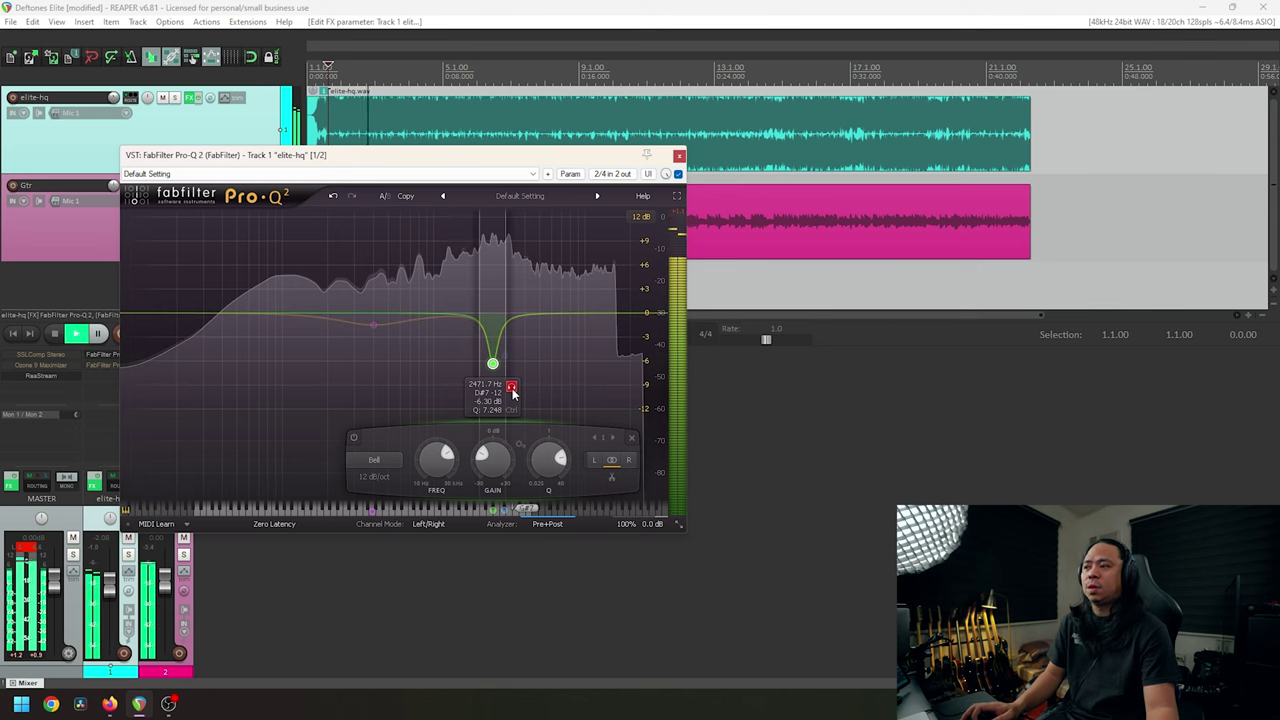
key(space)
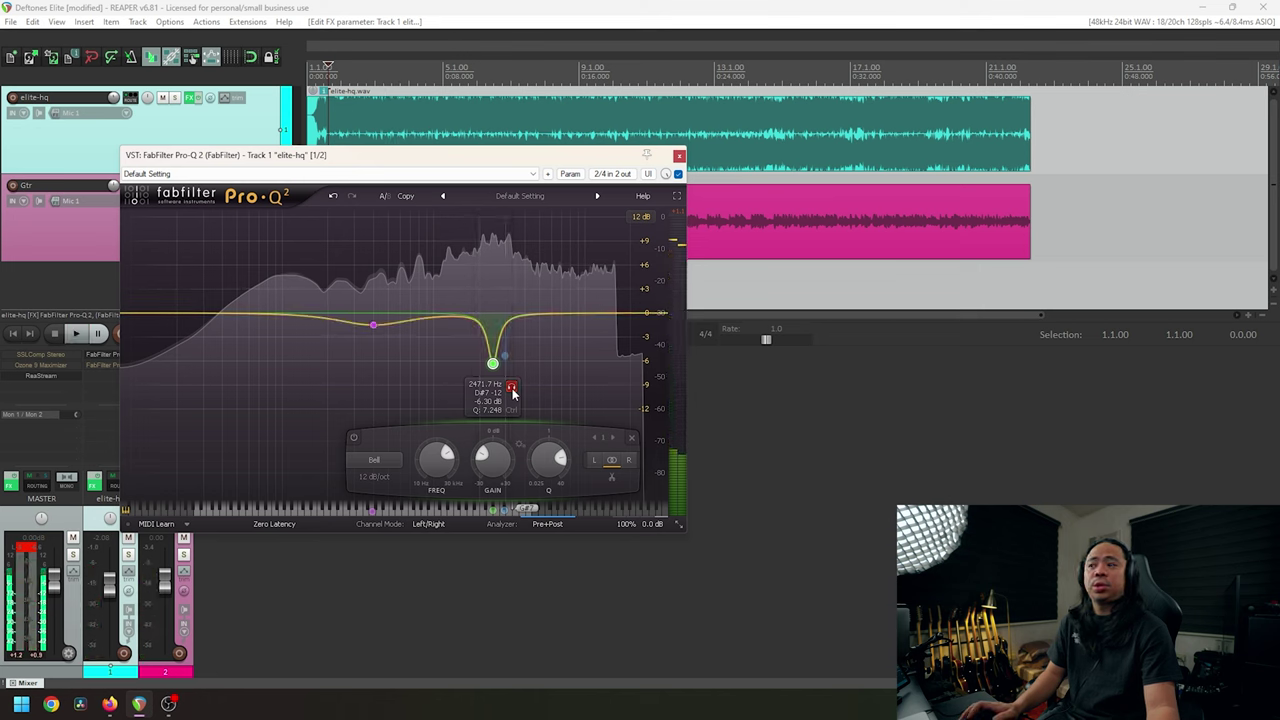
Enable the 2967.1 Hz band in elite-hq's Pro-Q 2 and listen to it soloed and unsoloed during playback.
double_click(492, 364)
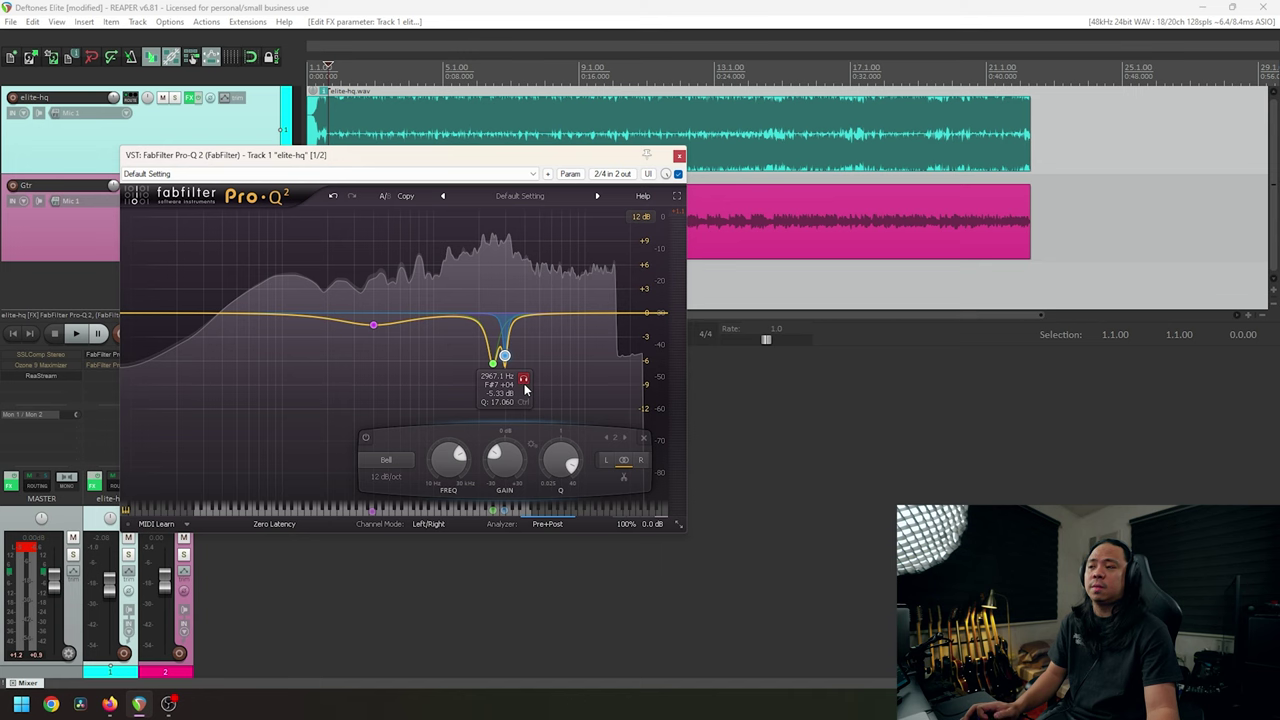
key(space)
click(524, 384)
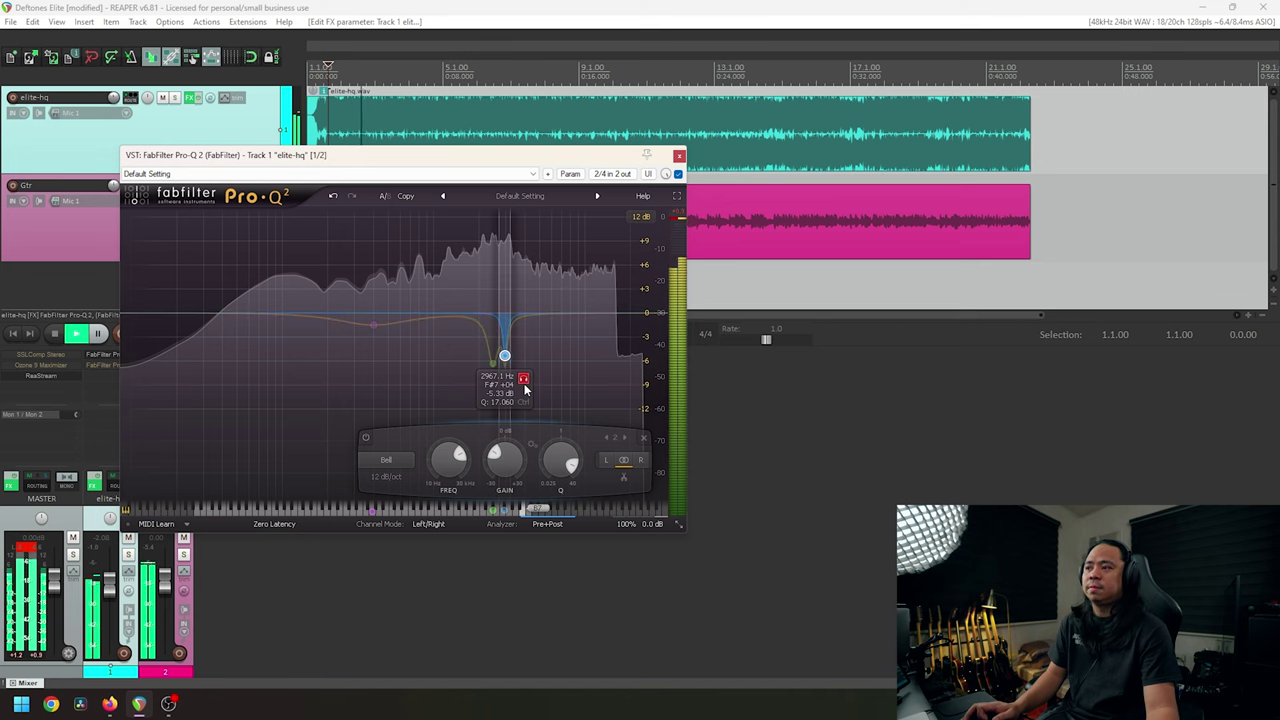
click(523, 379)
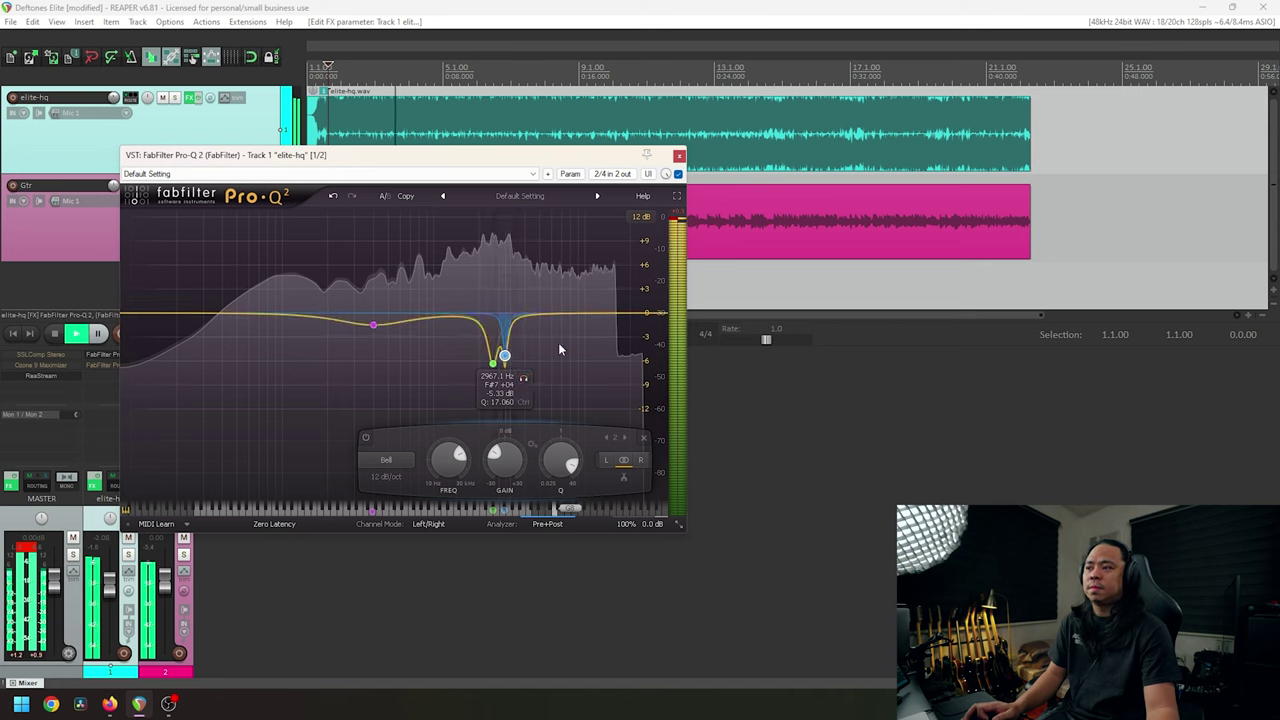
key(space)
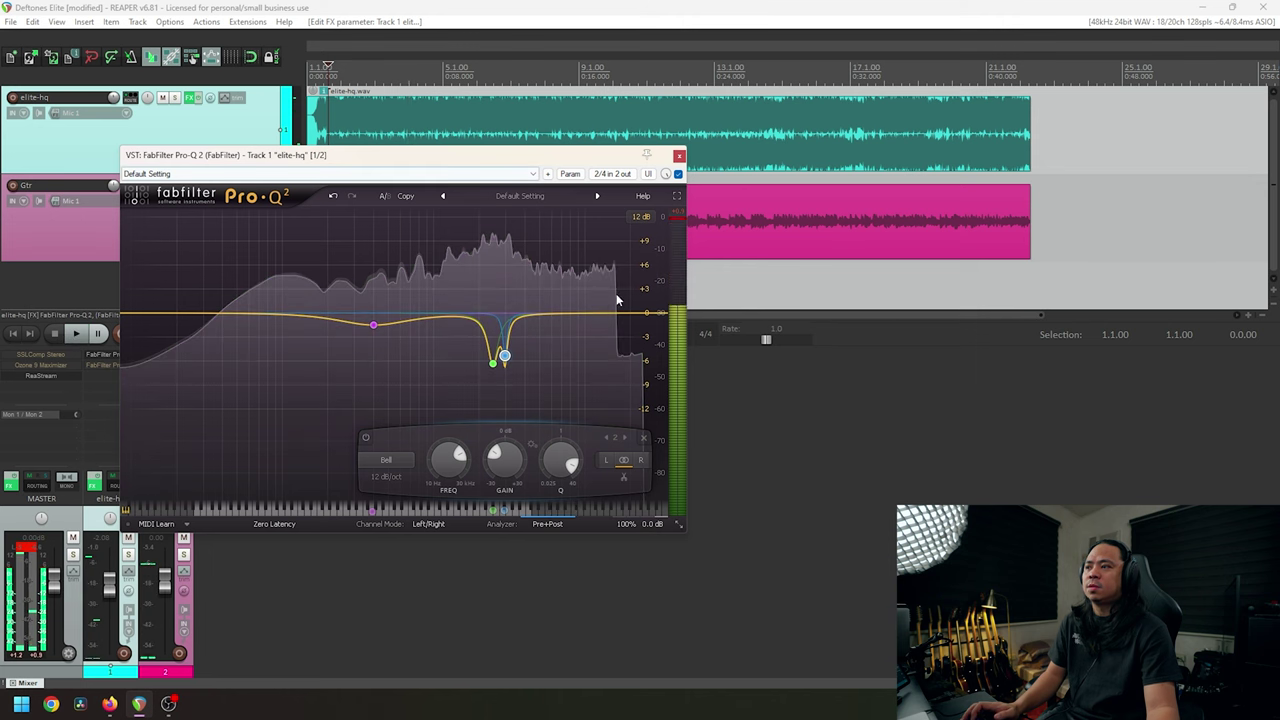
Solo elite-hq and play it with the 2471.7 Hz and 2967.1 Hz bands repeatedly bypassed and enabled, leaving both bands enabled.
click(128, 556)
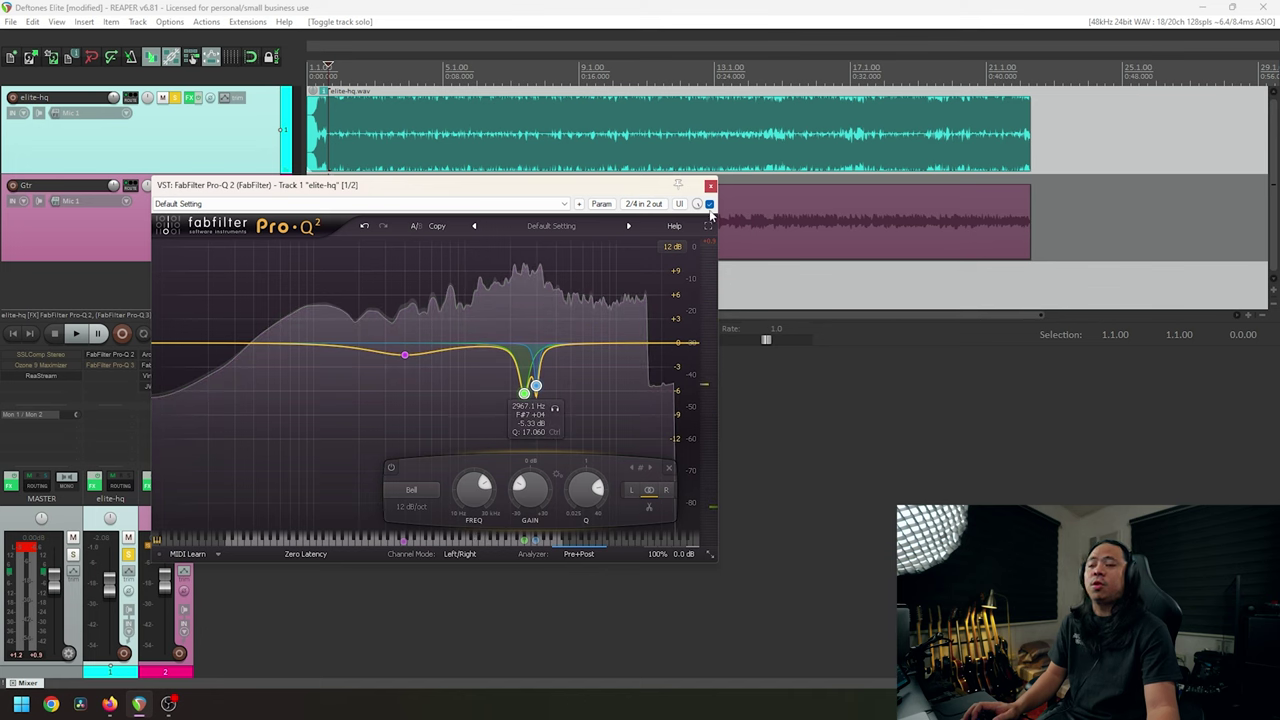
click(390, 469)
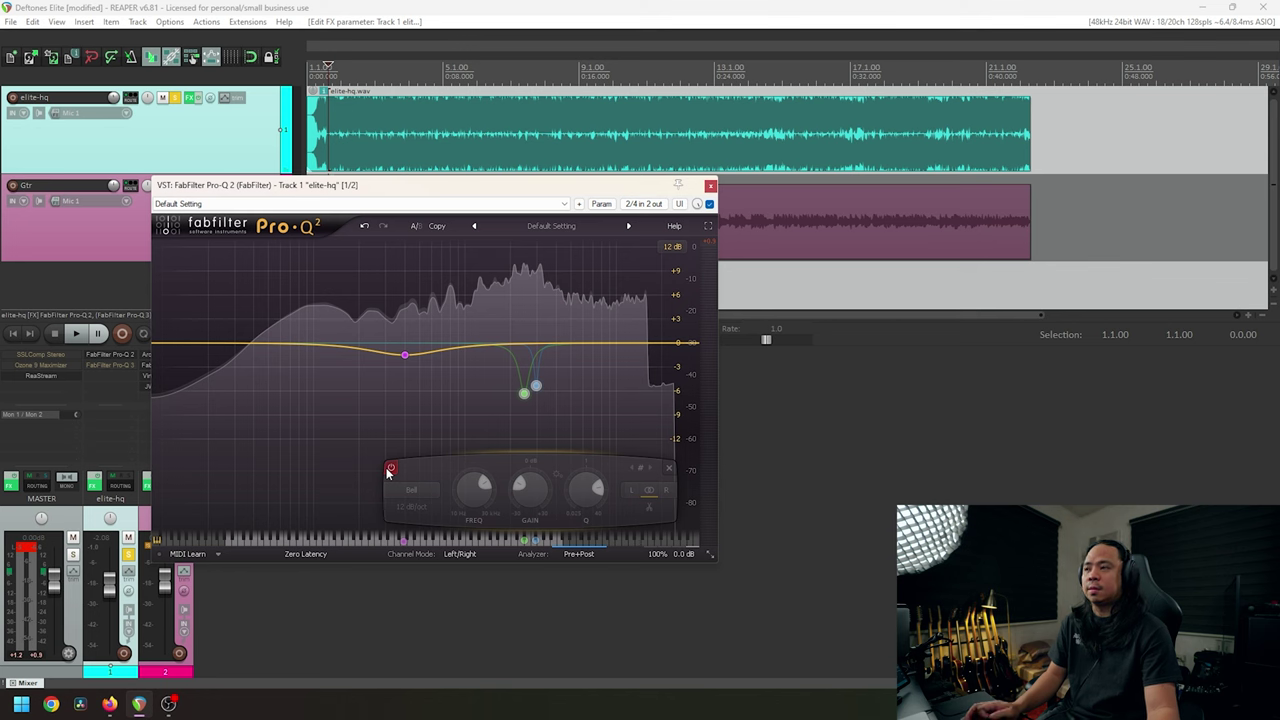
key(space)
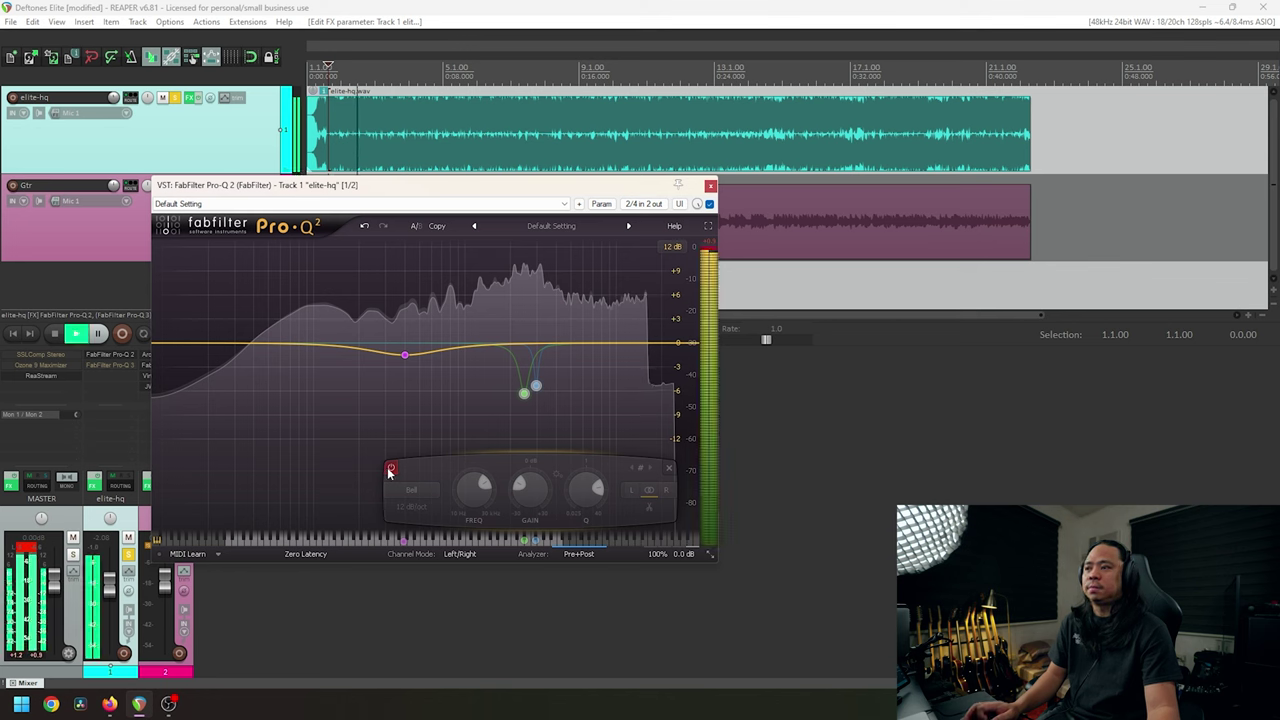
click(390, 469)
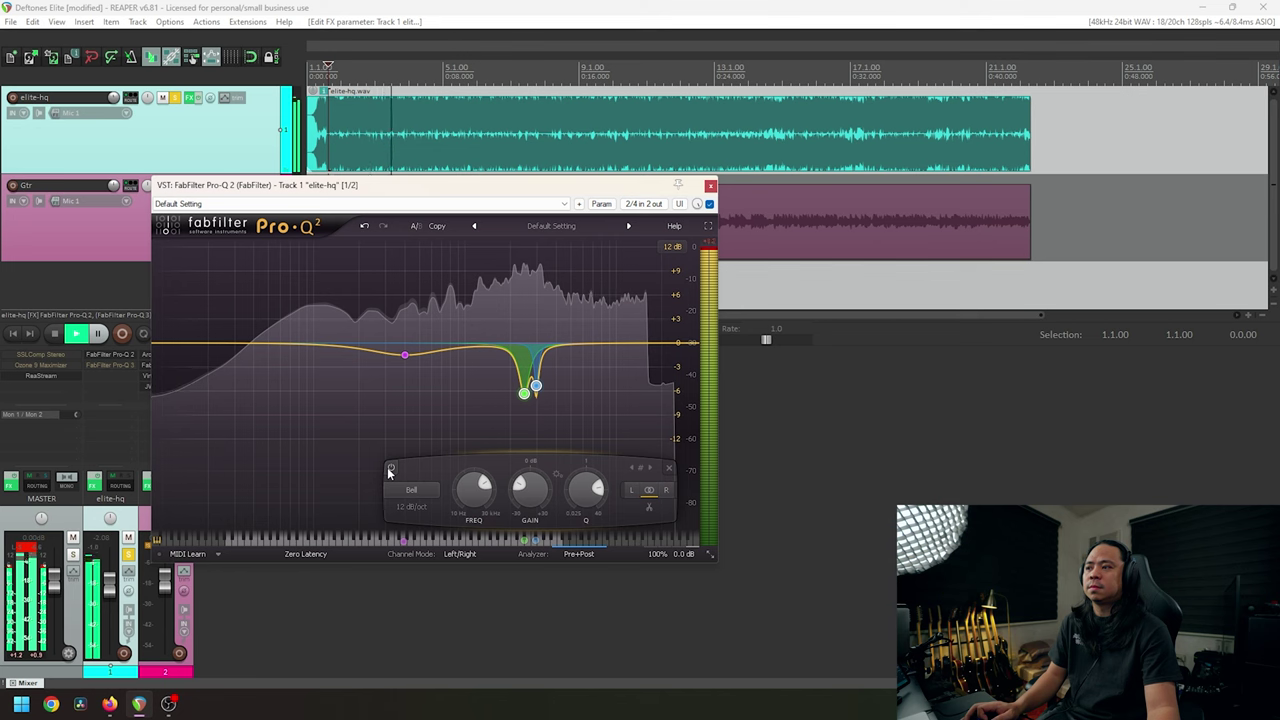
click(390, 469)
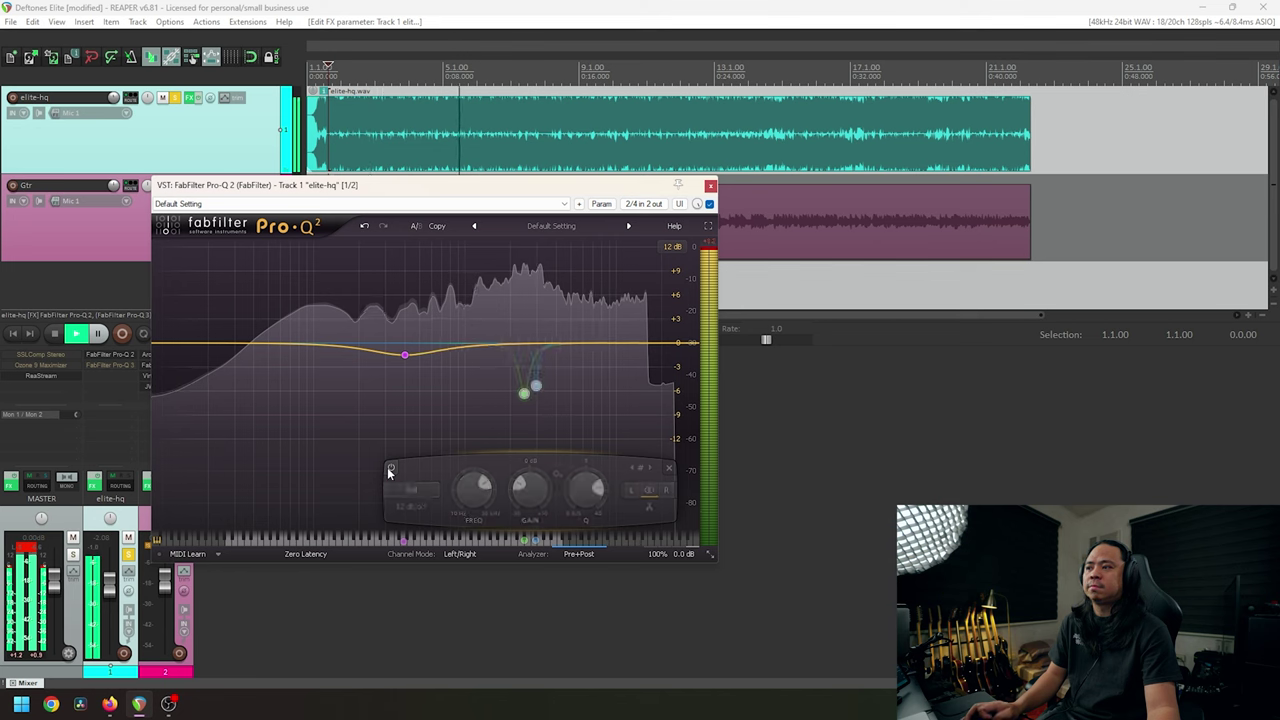
click(390, 469)
key(space)
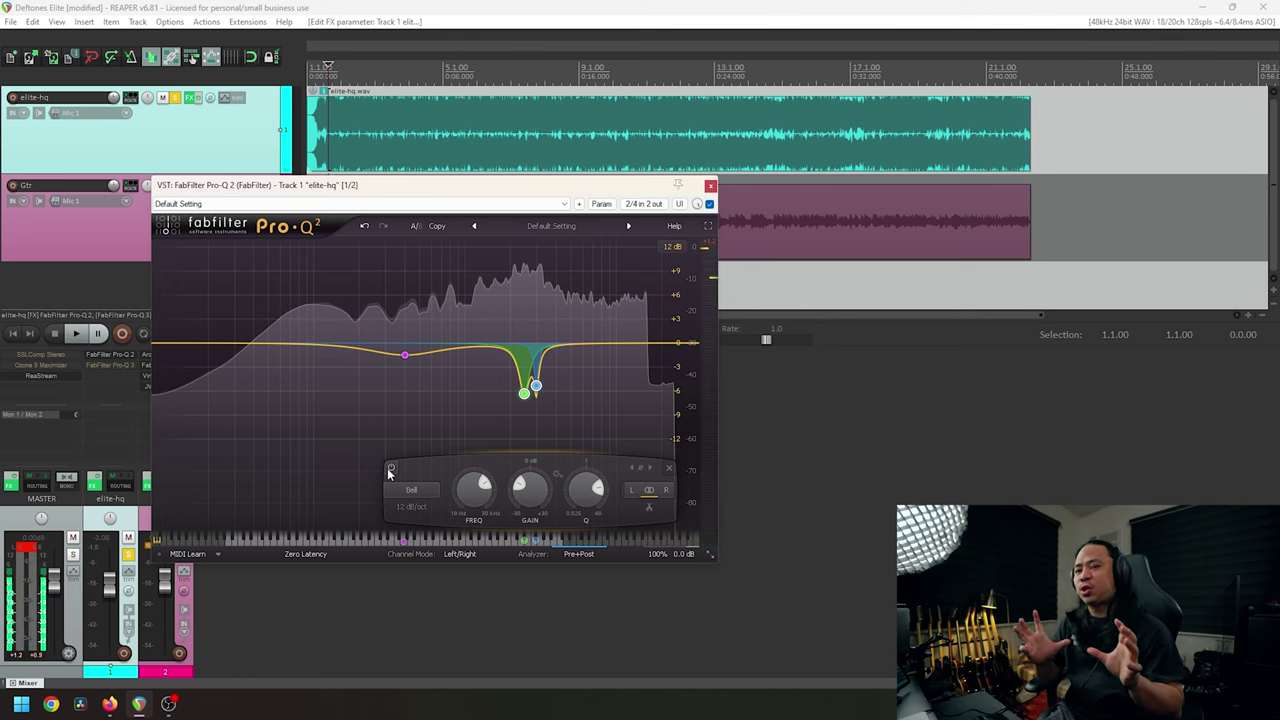
key(space)
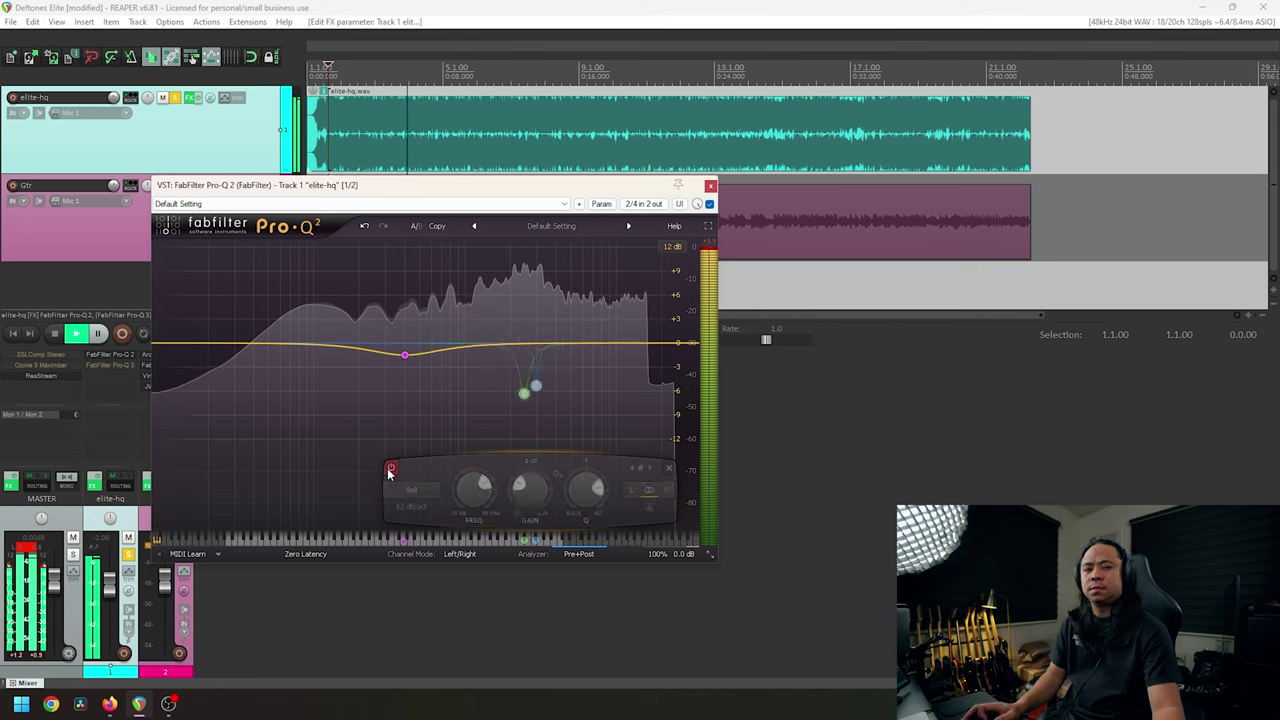
click(390, 470)
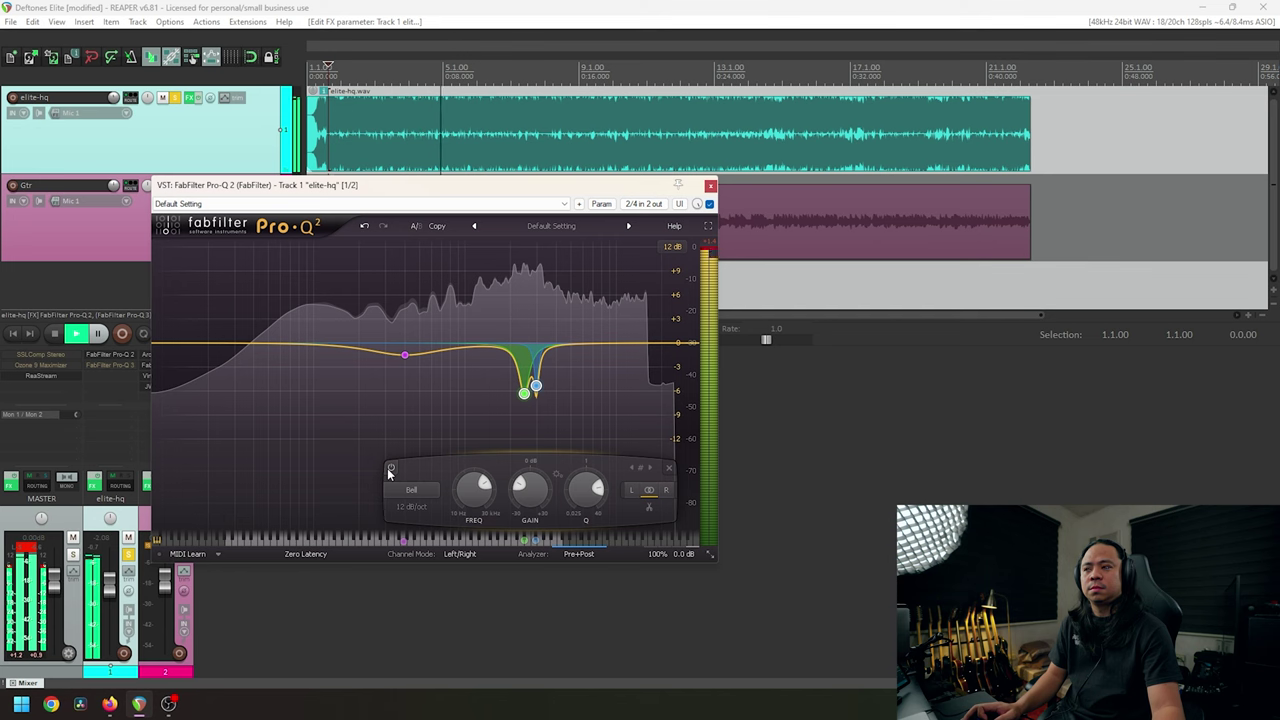
click(390, 470)
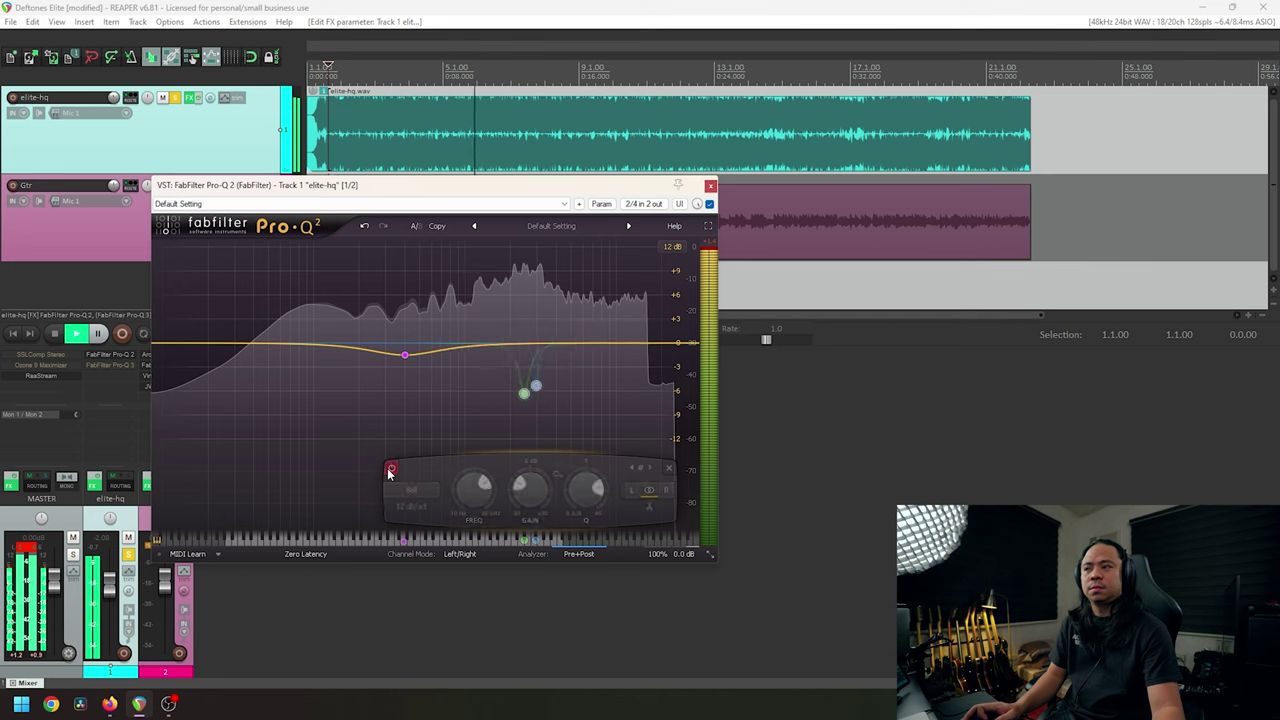
click(390, 470)
key(space)
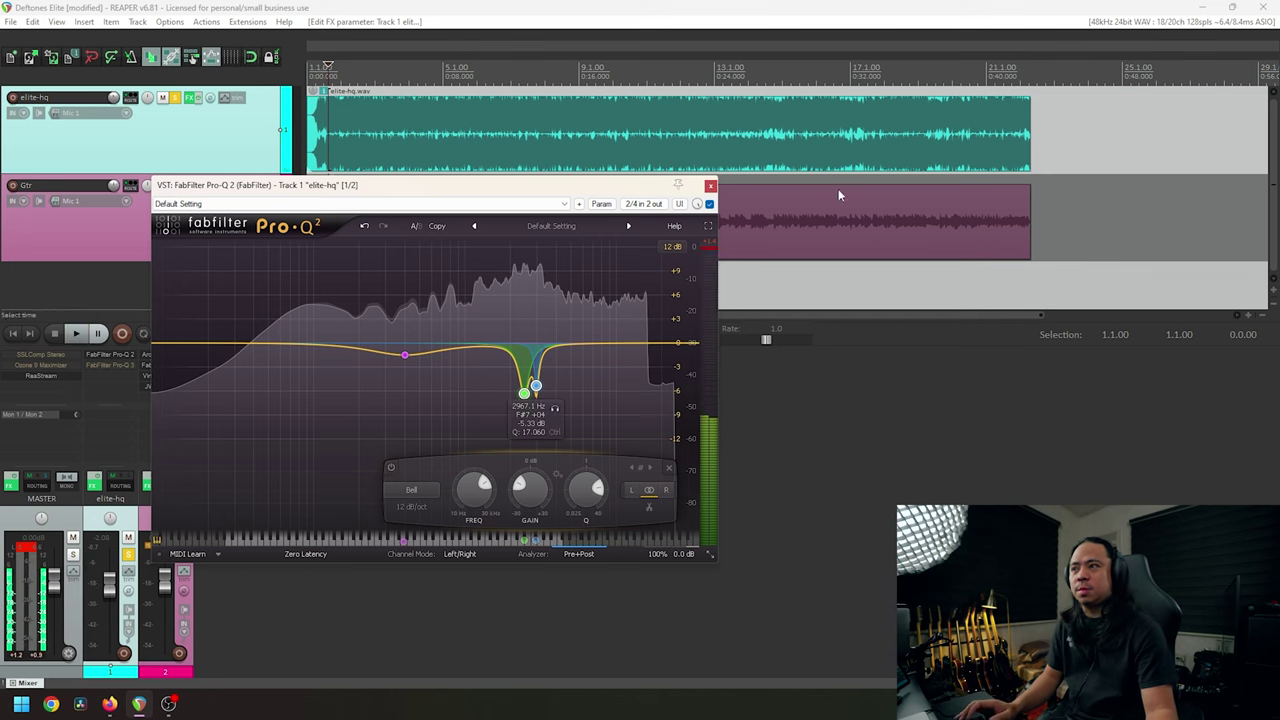
Close the Pro-Q 2 window, enable Pro-Q 3 on elite-hq, and open its settings.
click(710, 185)
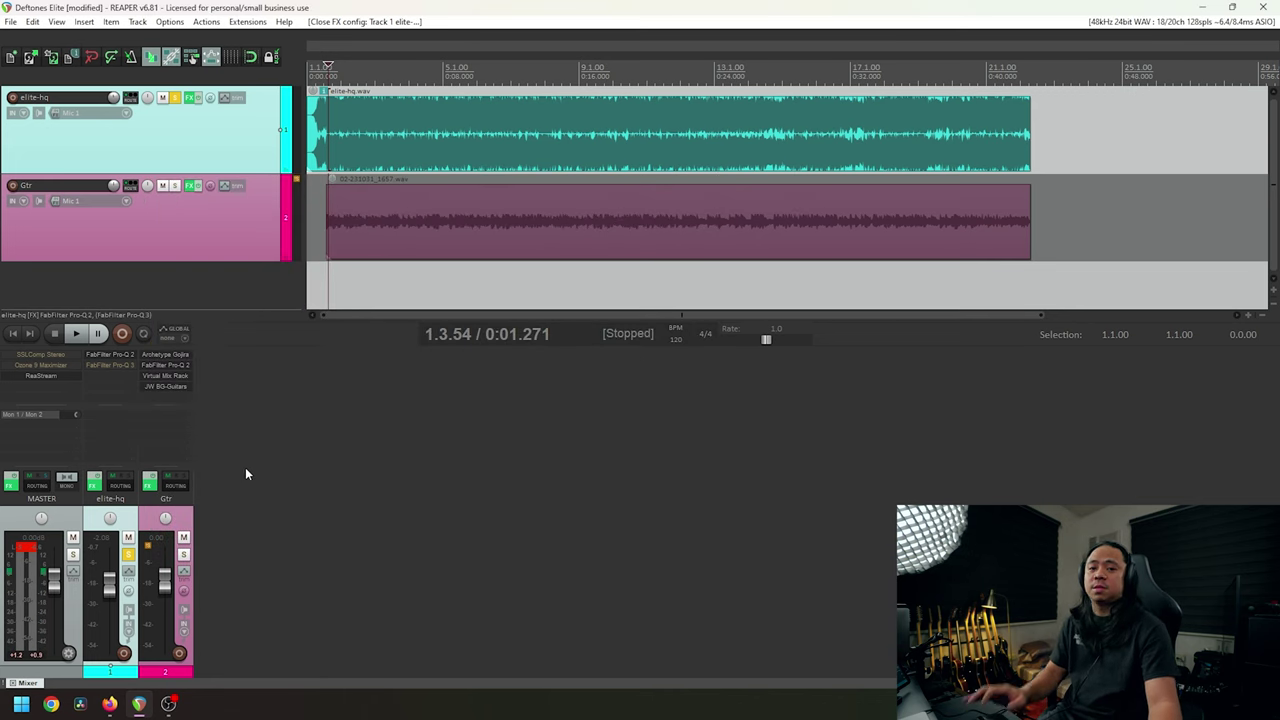
shift+click(123, 366)
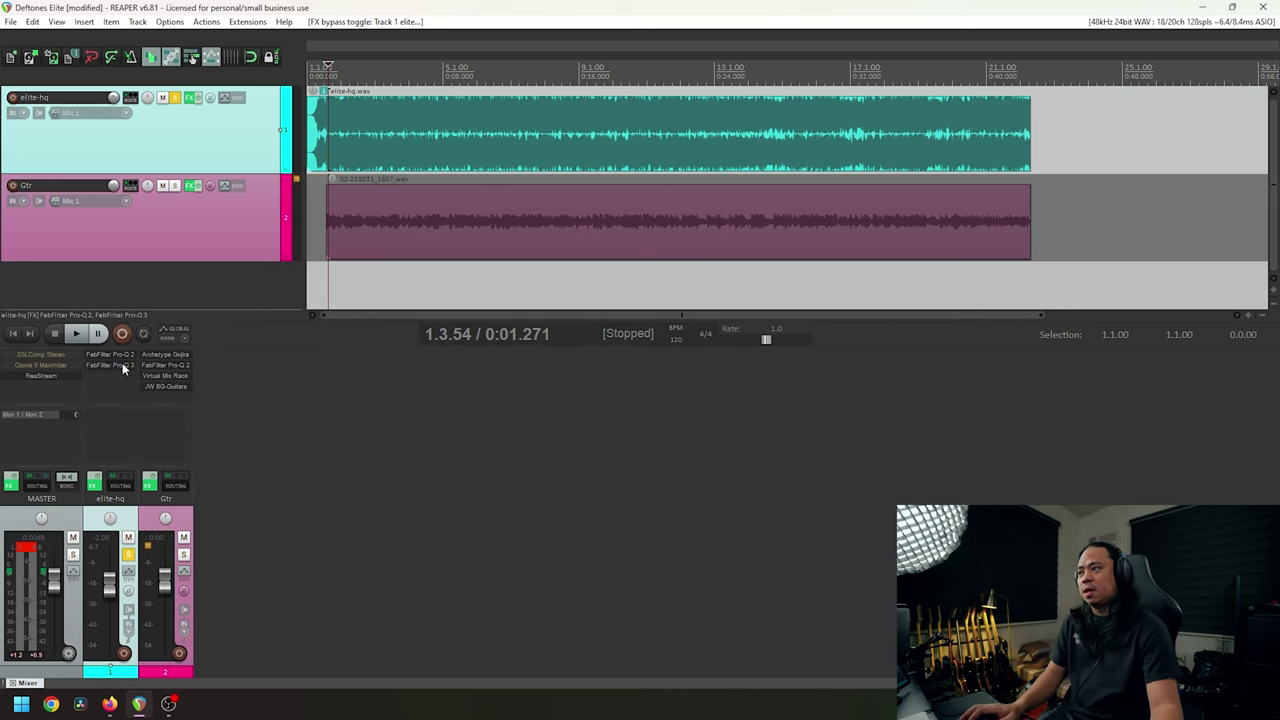
click(123, 366)
drag(483, 33, 624, 197)
mouse_move(565, 402)
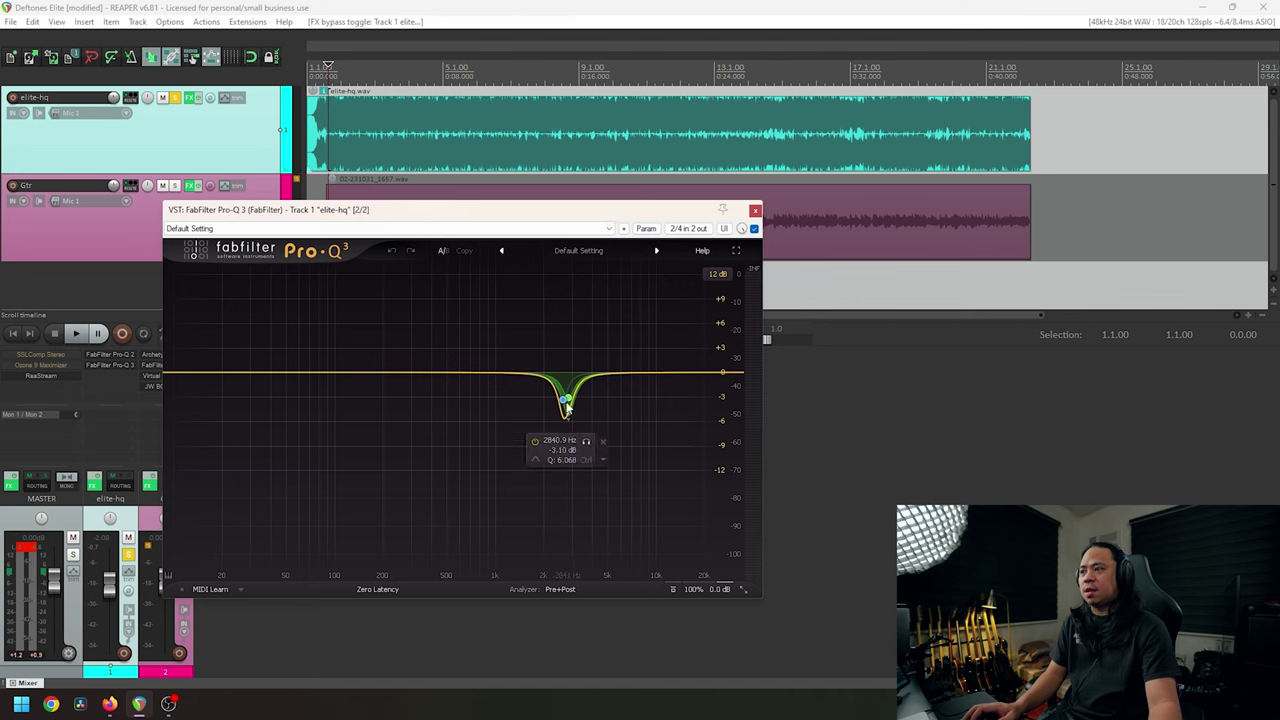
Examine the 2632.1 Hz and 2840.9 Hz bands in Pro-Q 3, including the dynamics options of the 2840.9 Hz band.
drag(565, 410, 567, 408)
scroll(567, 408, down, 3)
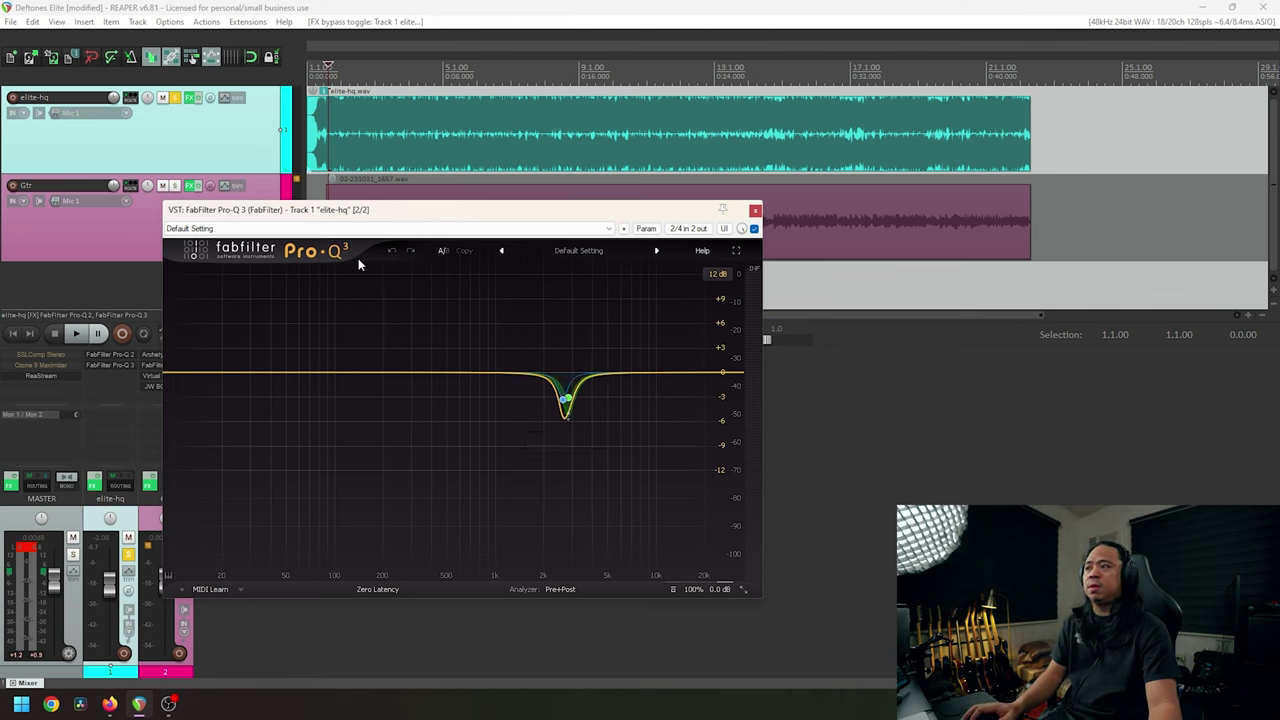
mouse_move(590, 406)
key(ctrl+z)
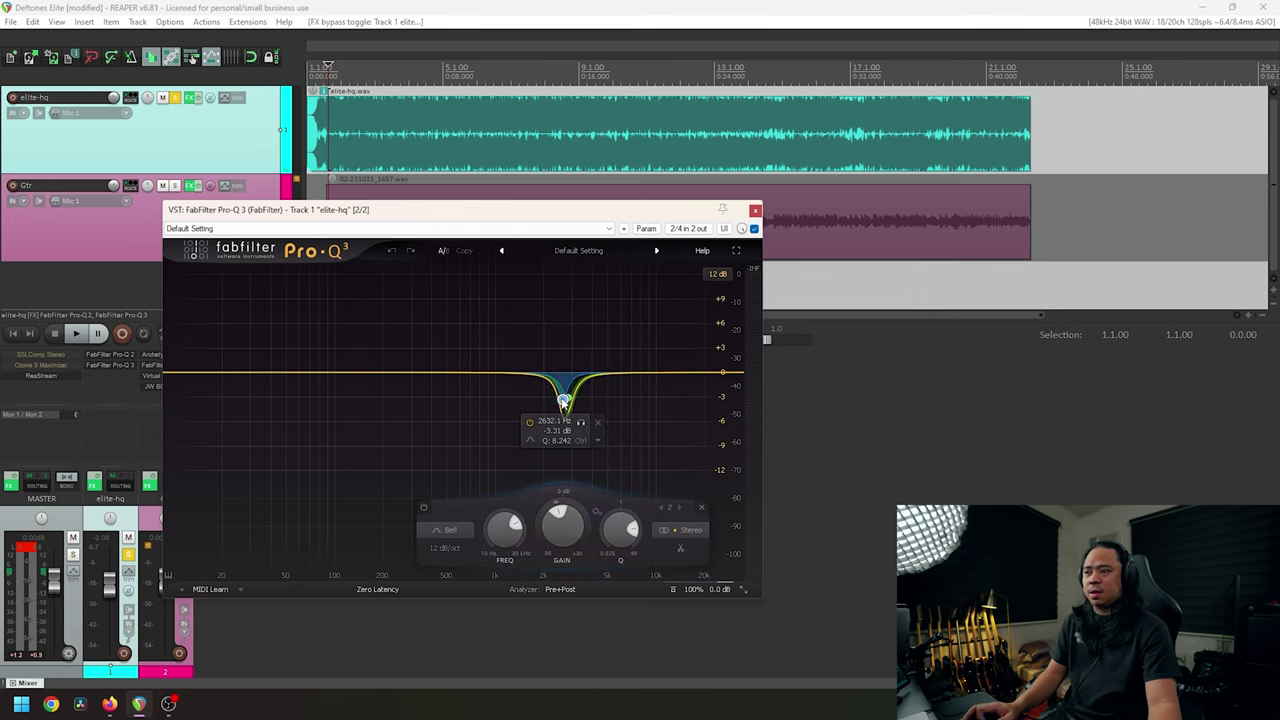
key(ctrl+shift+z)
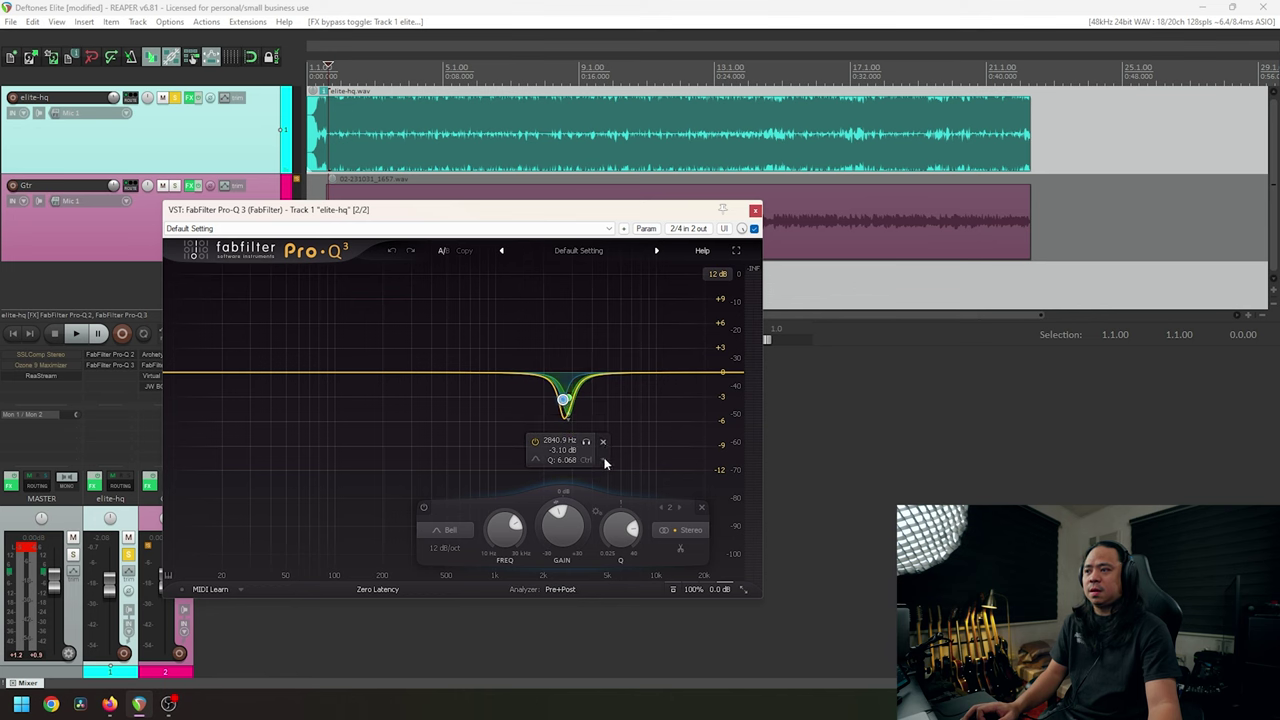
click(604, 456)
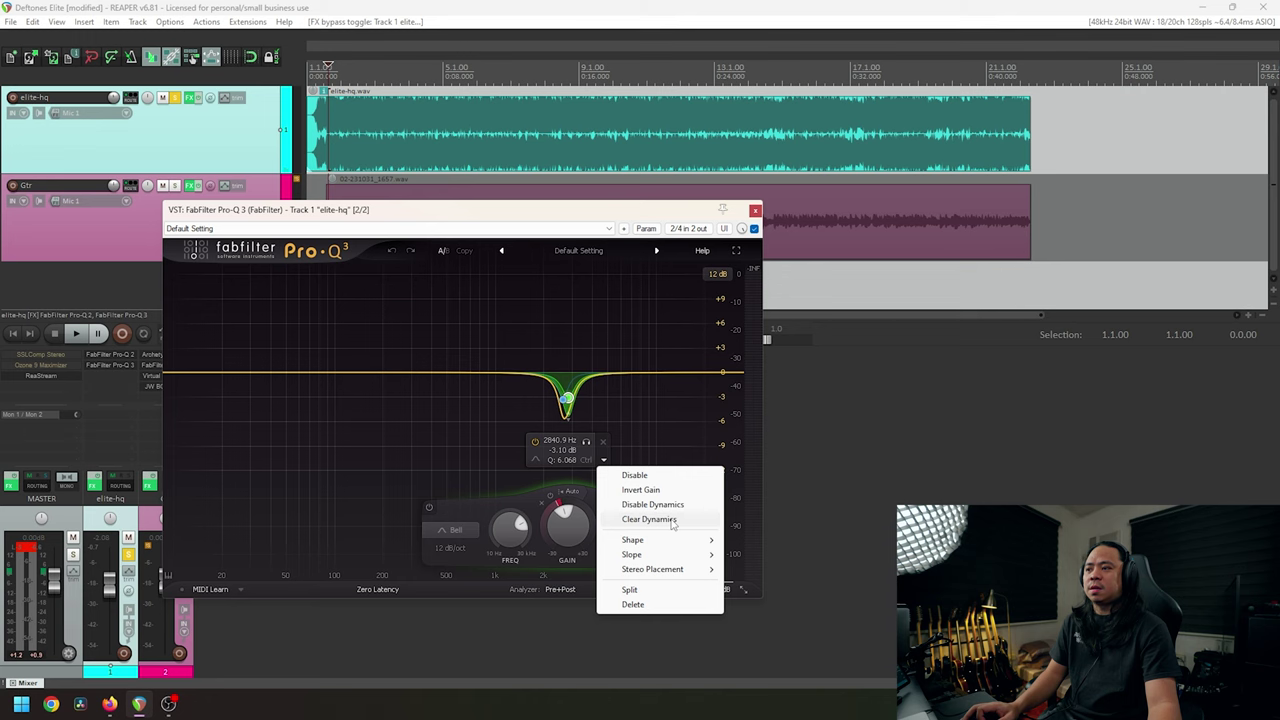
click(488, 441)
drag(598, 218, 578, 262)
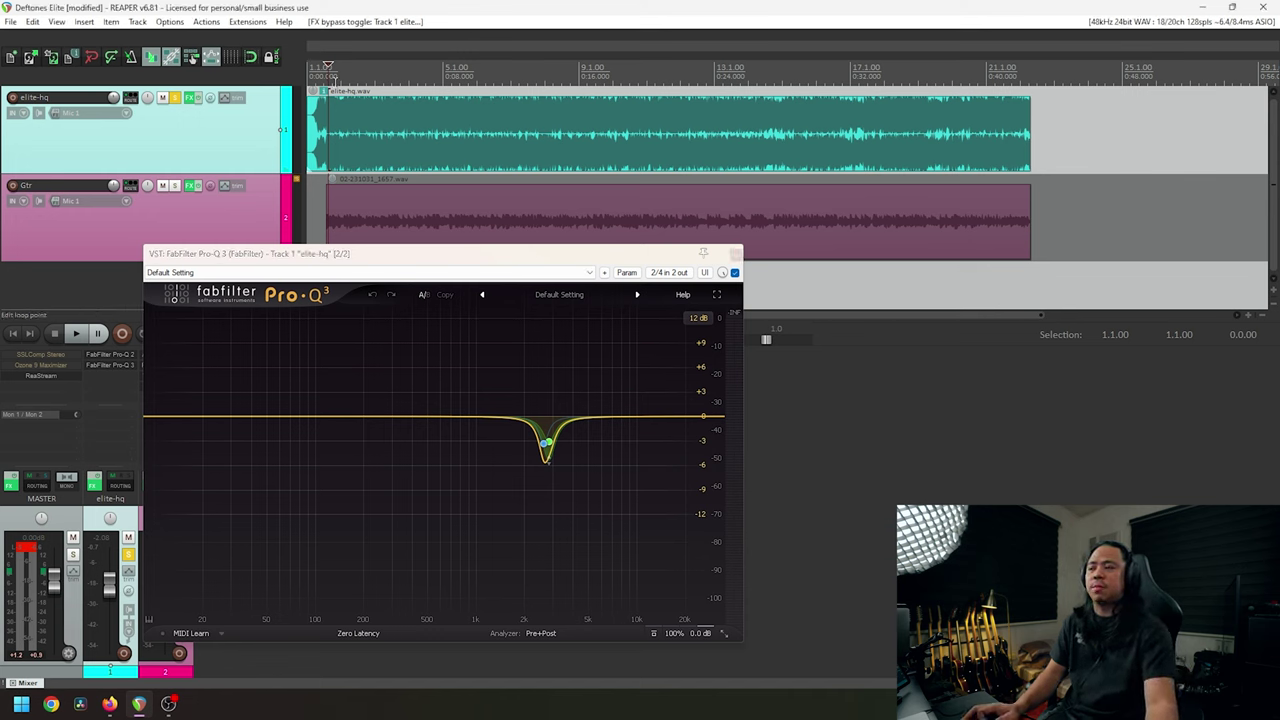
Play the soloed elite-hq track through Pro-Q 3, stop playback, and unsolo the track.
key(space)
mouse_move(551, 440)
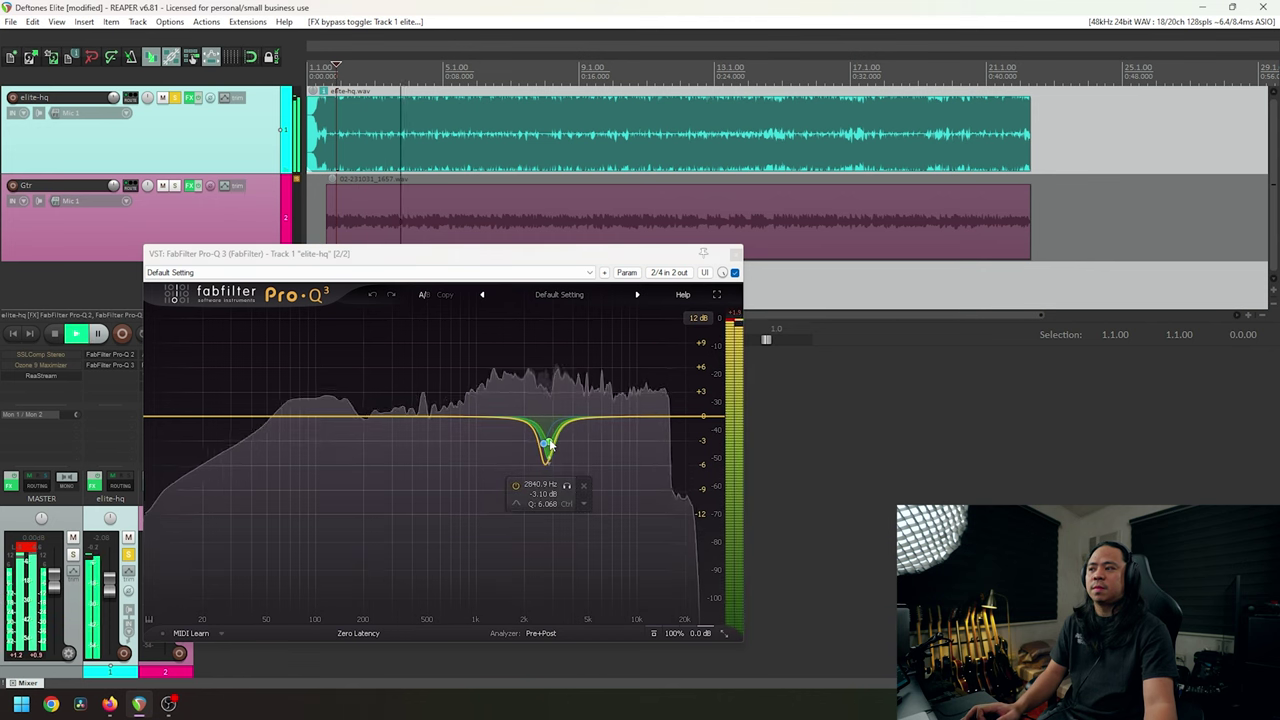
key(space)
drag(471, 258, 634, 233)
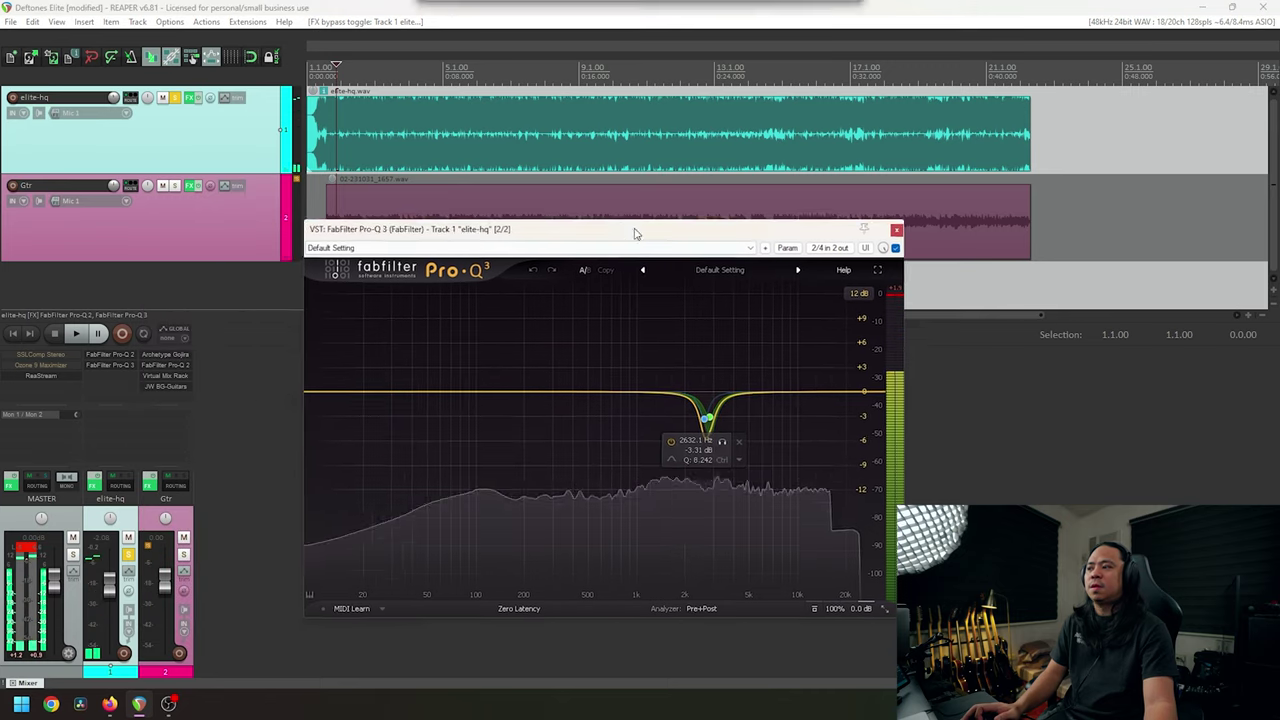
click(128, 553)
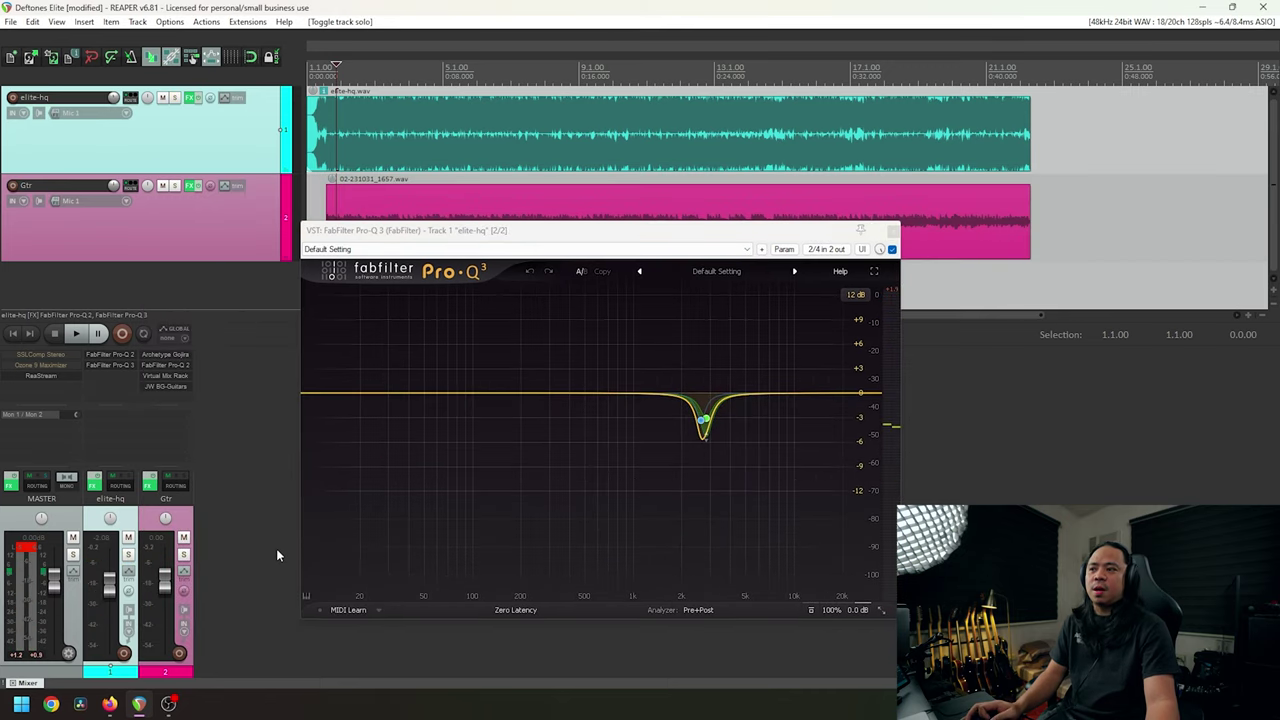
Review the two overlapping cut bands in elite-hq's Pro-Q 3 and close the plugin window.
mouse_move(694, 428)
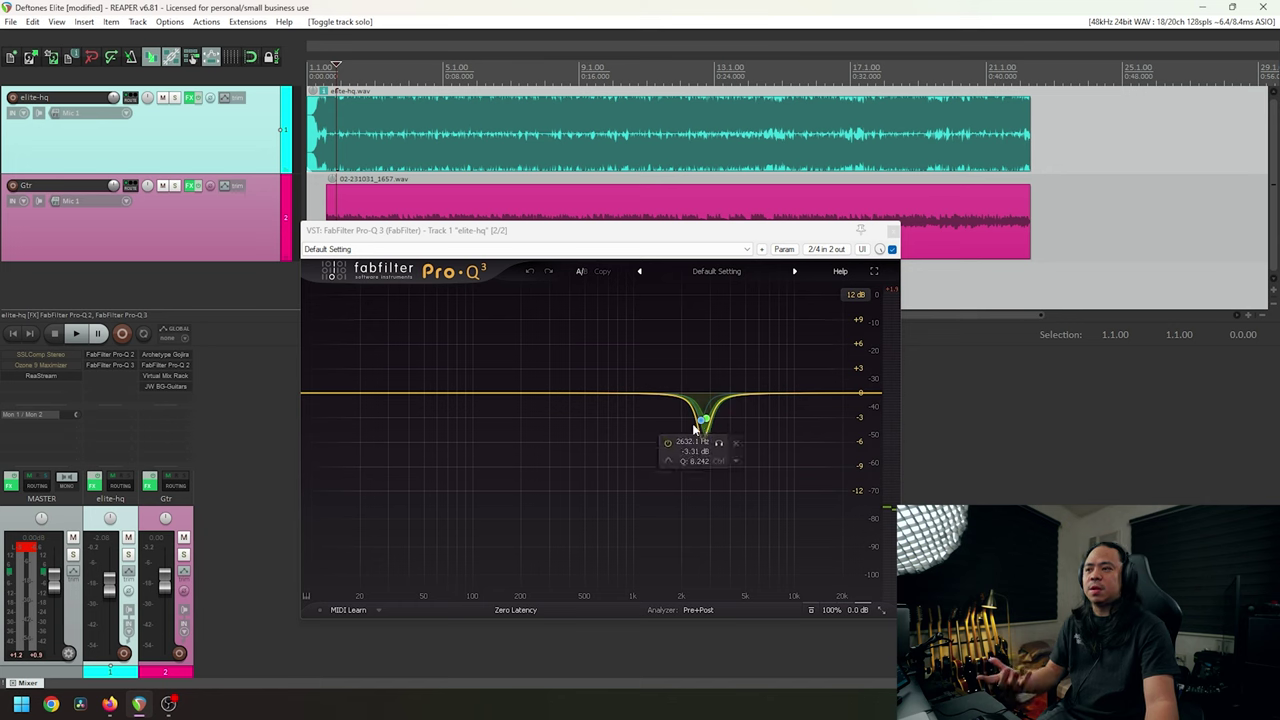
drag(700, 428, 705, 424)
scroll(705, 424, down, 2)
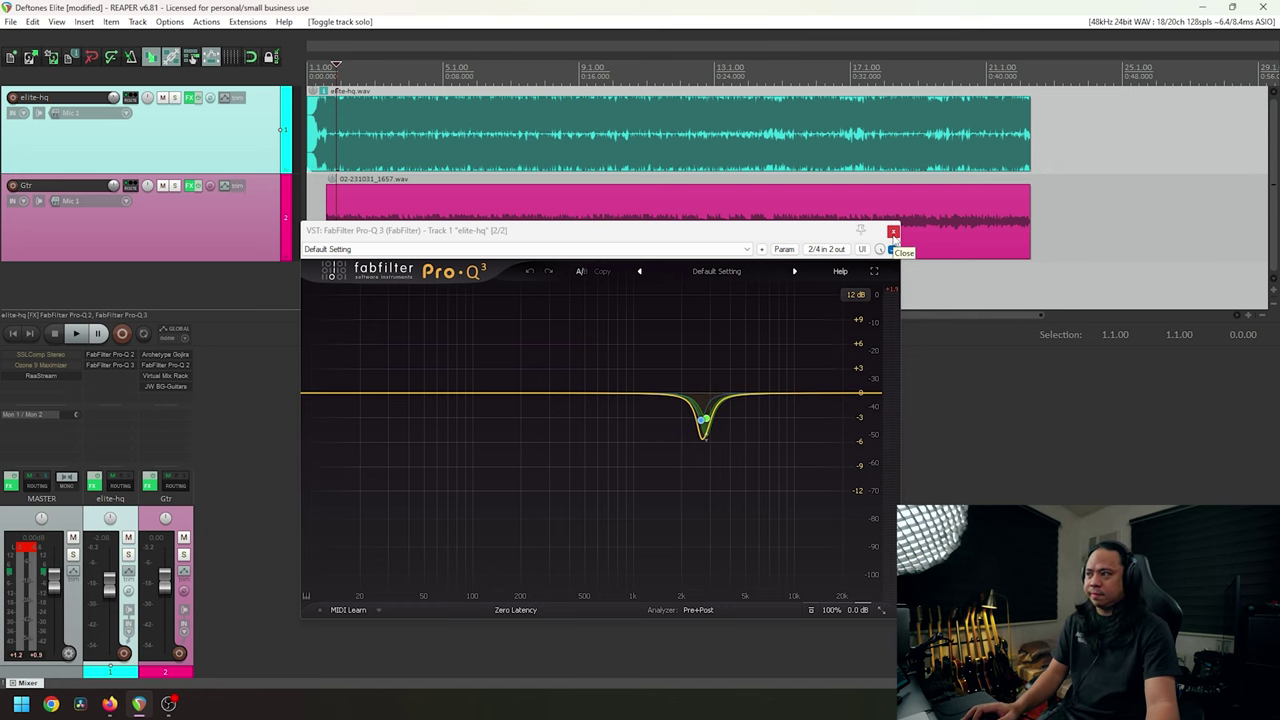
click(894, 236)
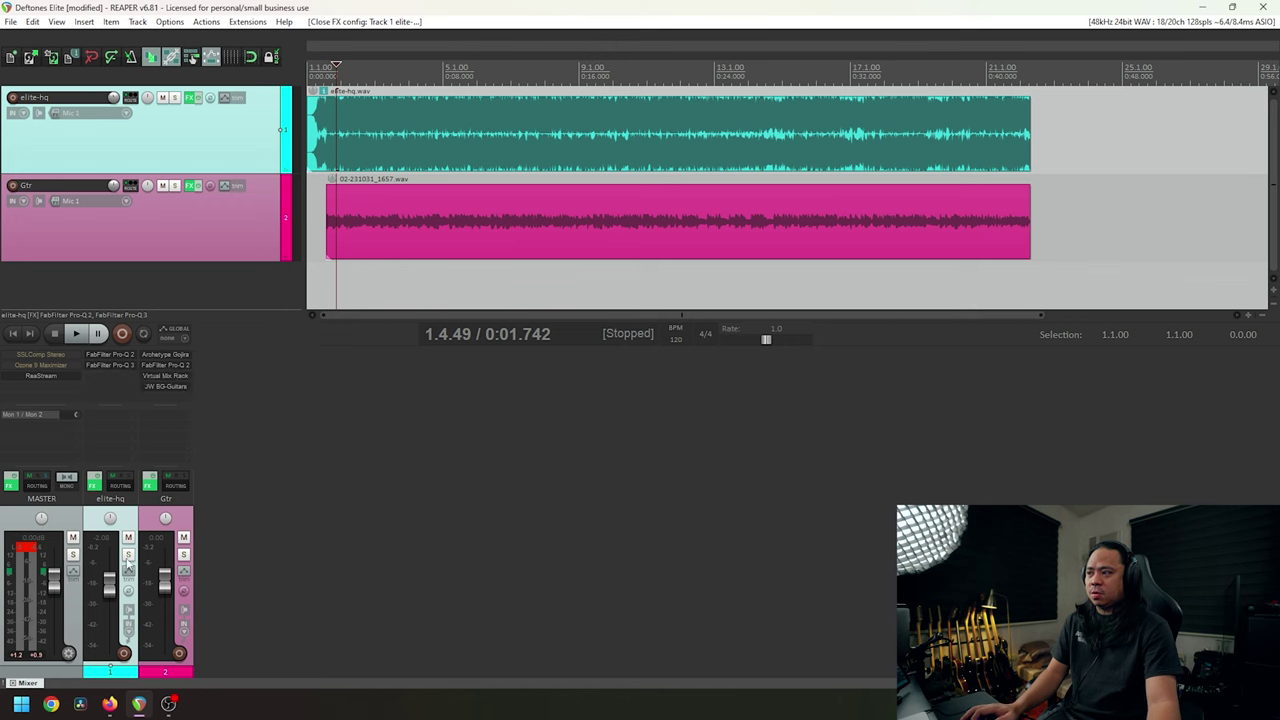
Play both tracks together from position 7.1.52 and stop playback.
click(514, 72)
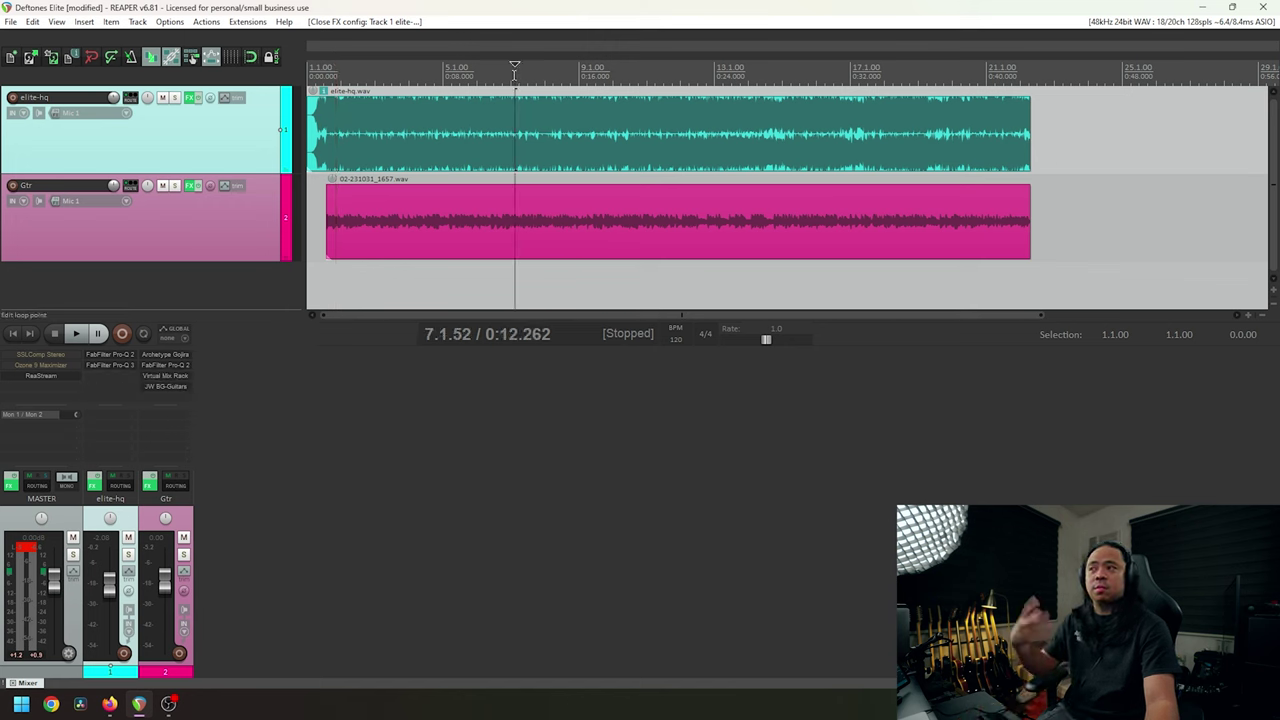
key(space)
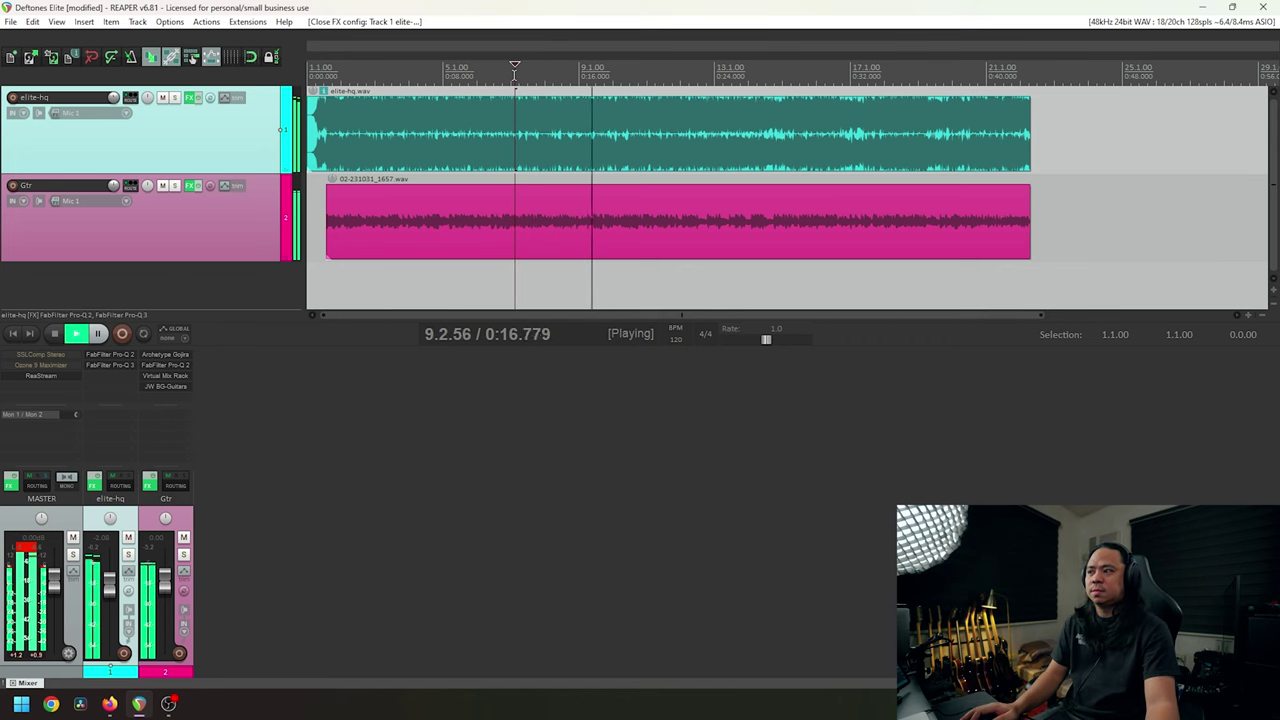
key(space)
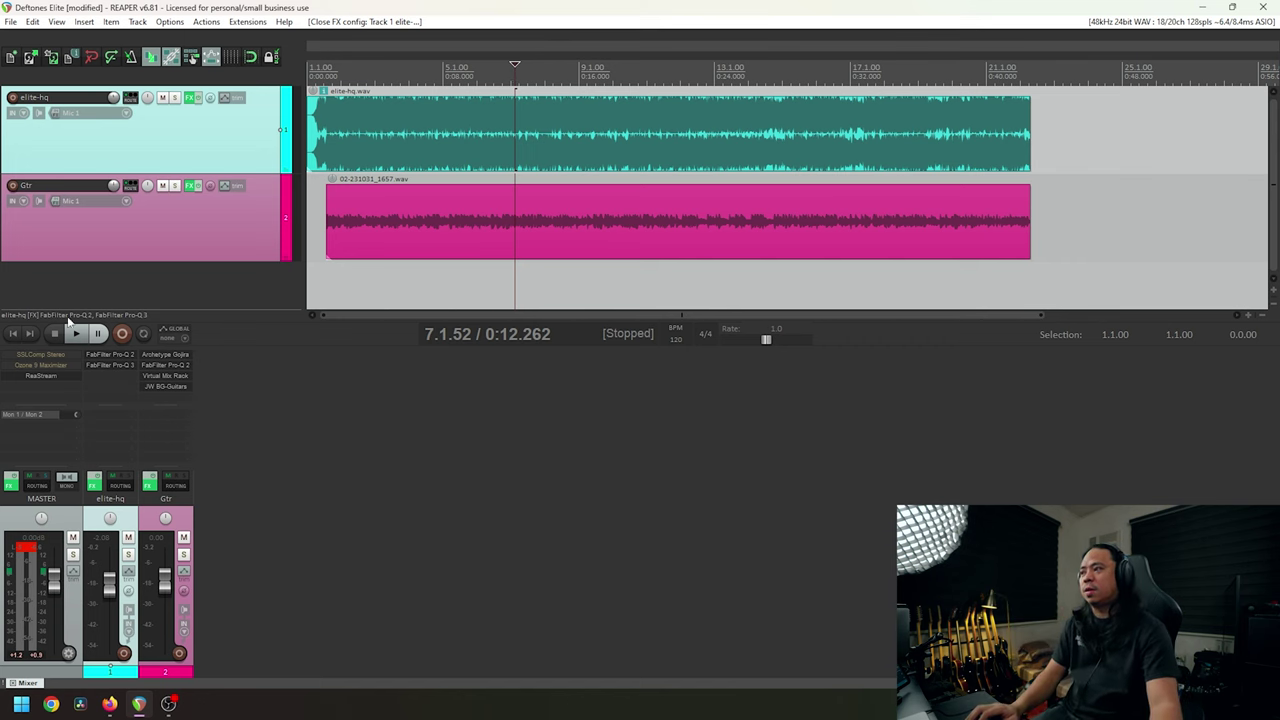
Enable SSLComp Stereo on the master track, open it, and check its compressor settings, including the release.
click(69, 354)
drag(118, 77, 228, 127)
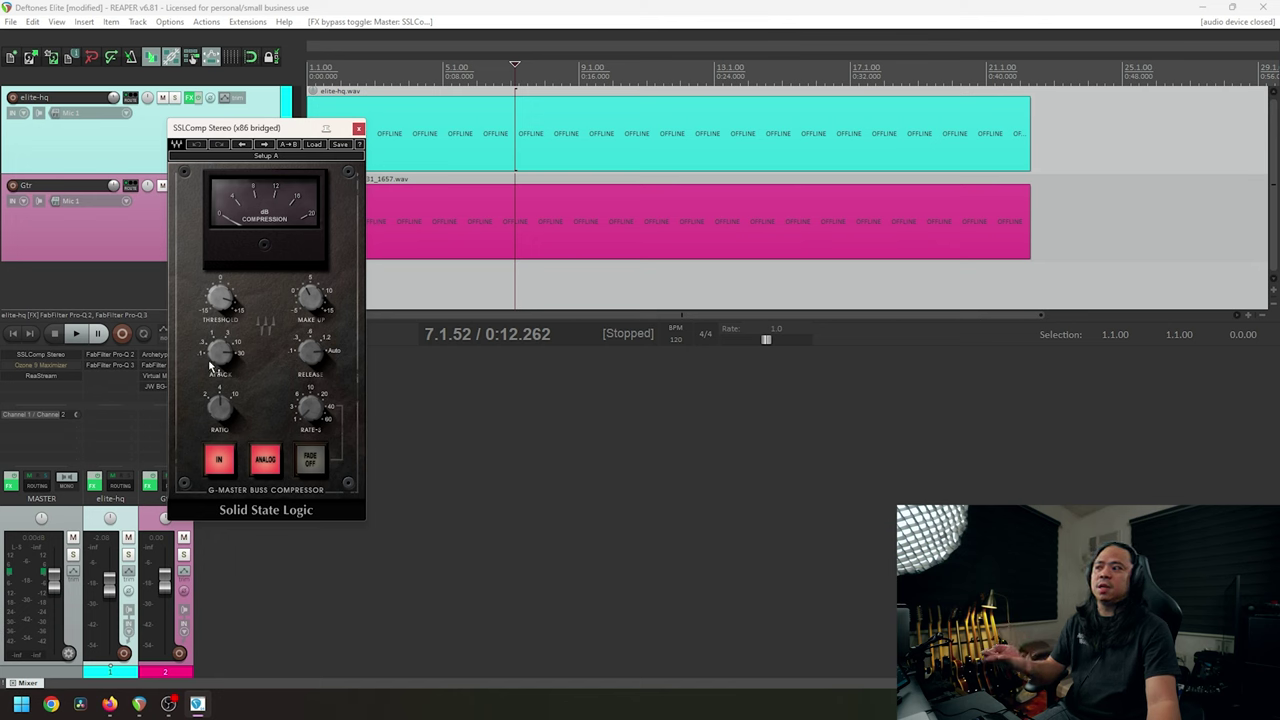
click(308, 358)
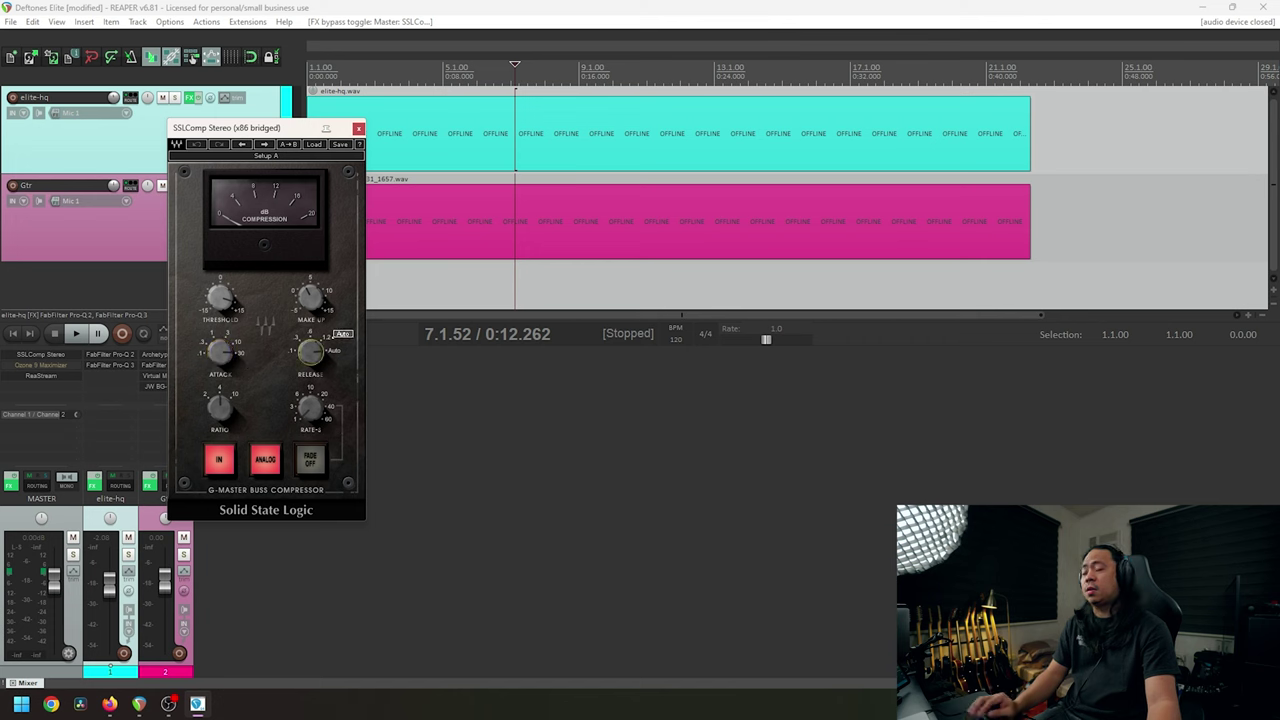
drag(270, 134, 329, 203)
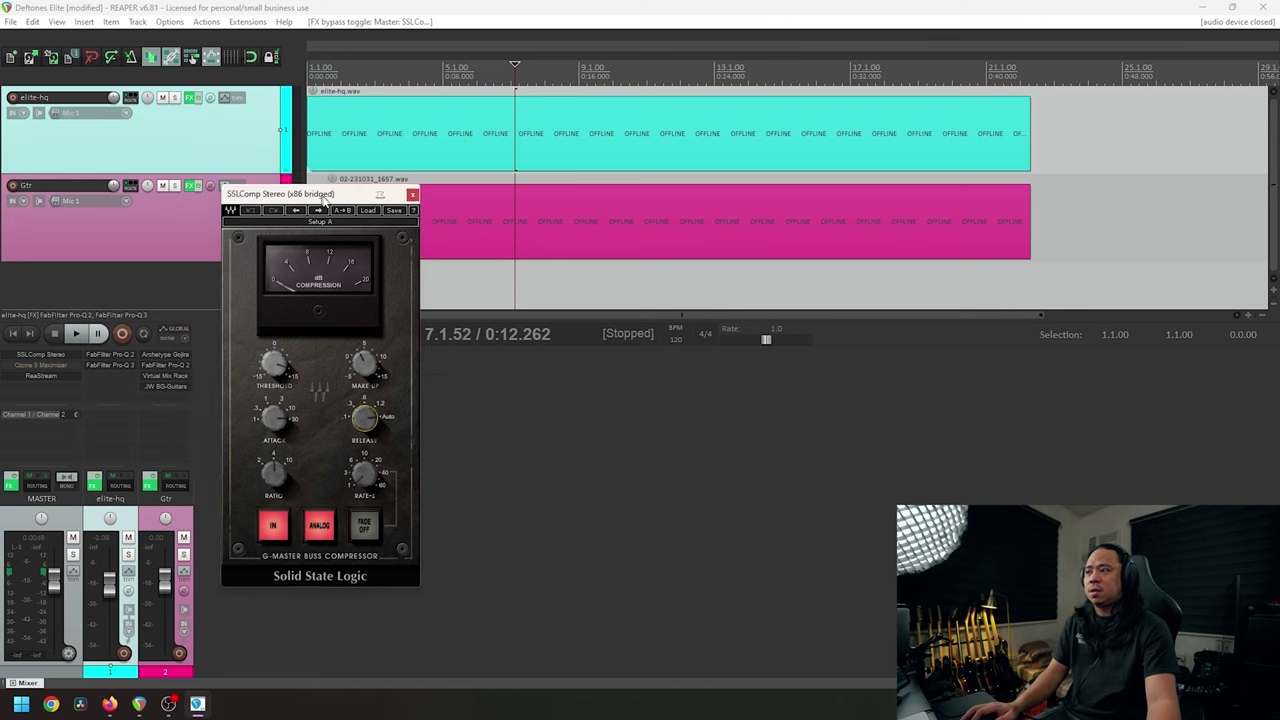
drag(316, 204, 265, 175)
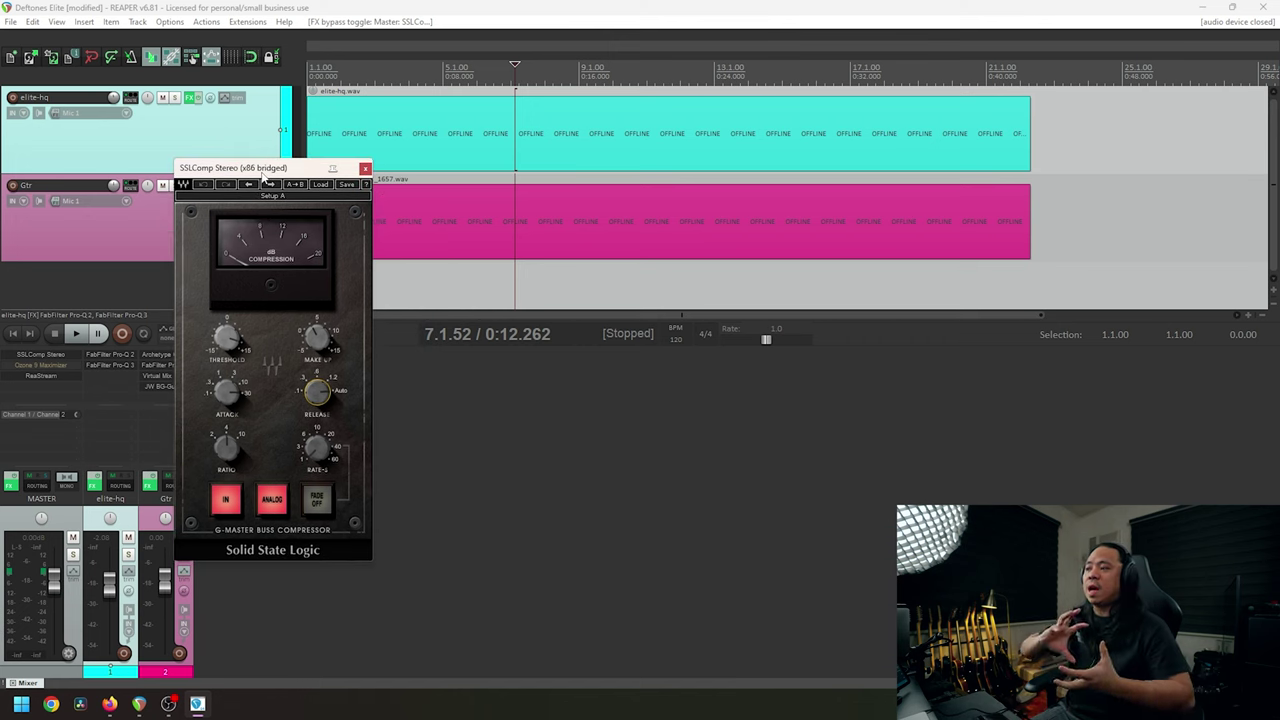
Play both tracks from 7.1.52 while switching the master track's SSLComp Stereo between bypassed and active, leaving it active, and stop playback.
click(626, 246)
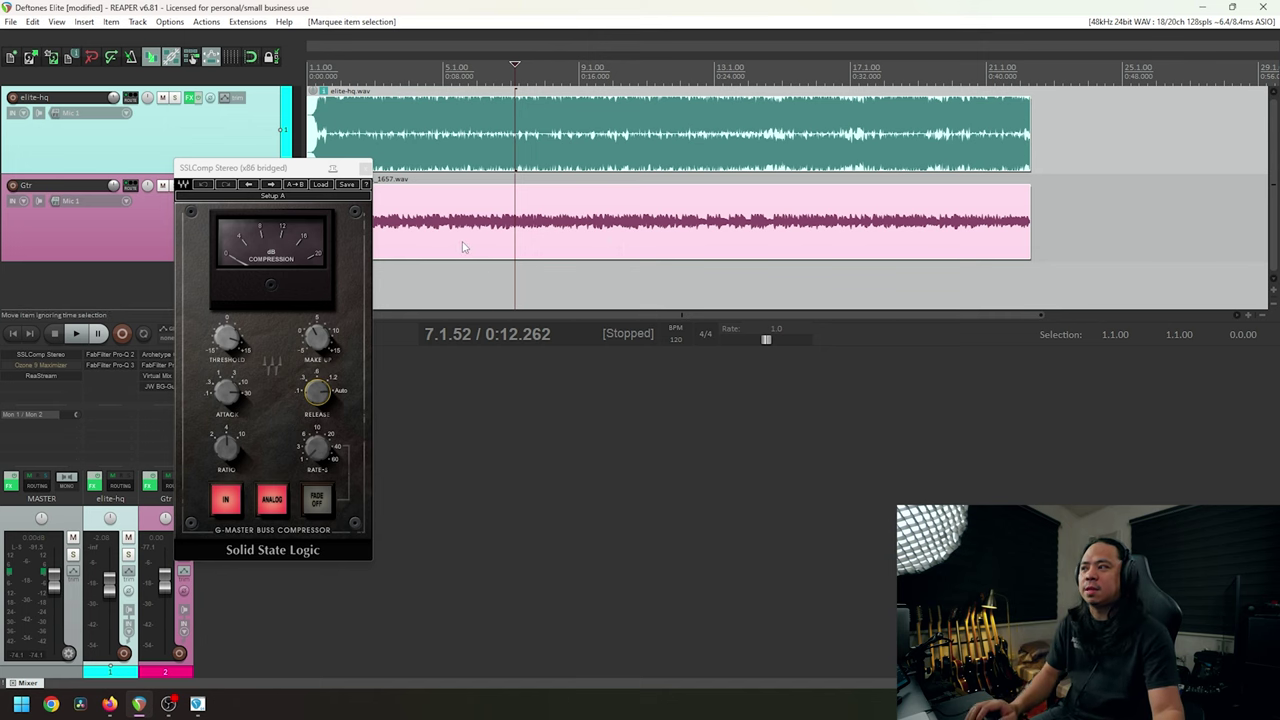
ctrl+click(58, 356)
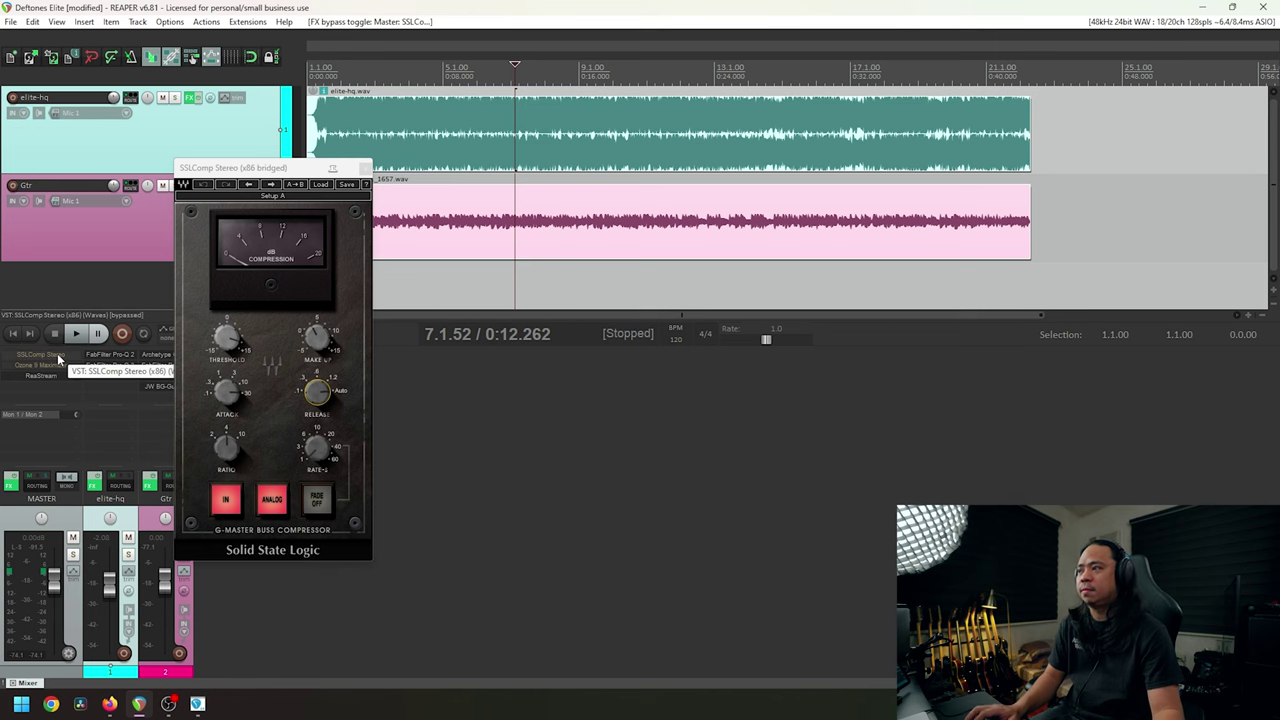
key(space)
ctrl+click(58, 356)
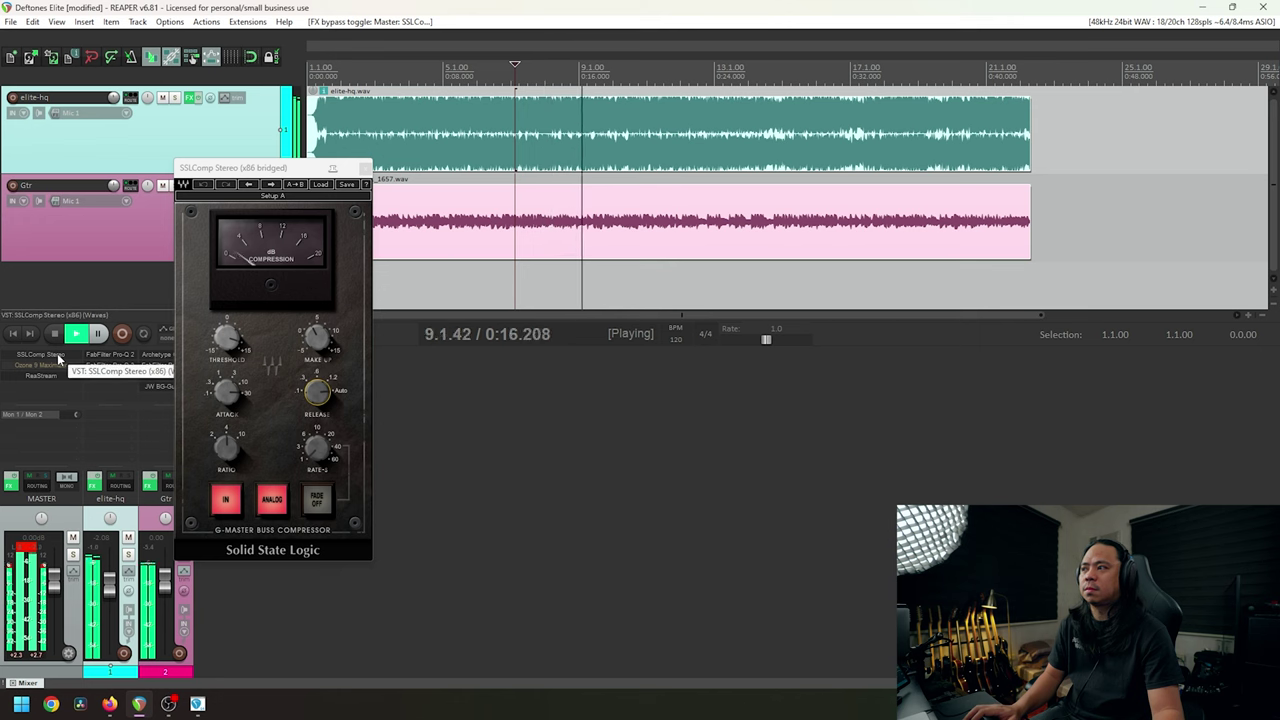
ctrl+click(58, 356)
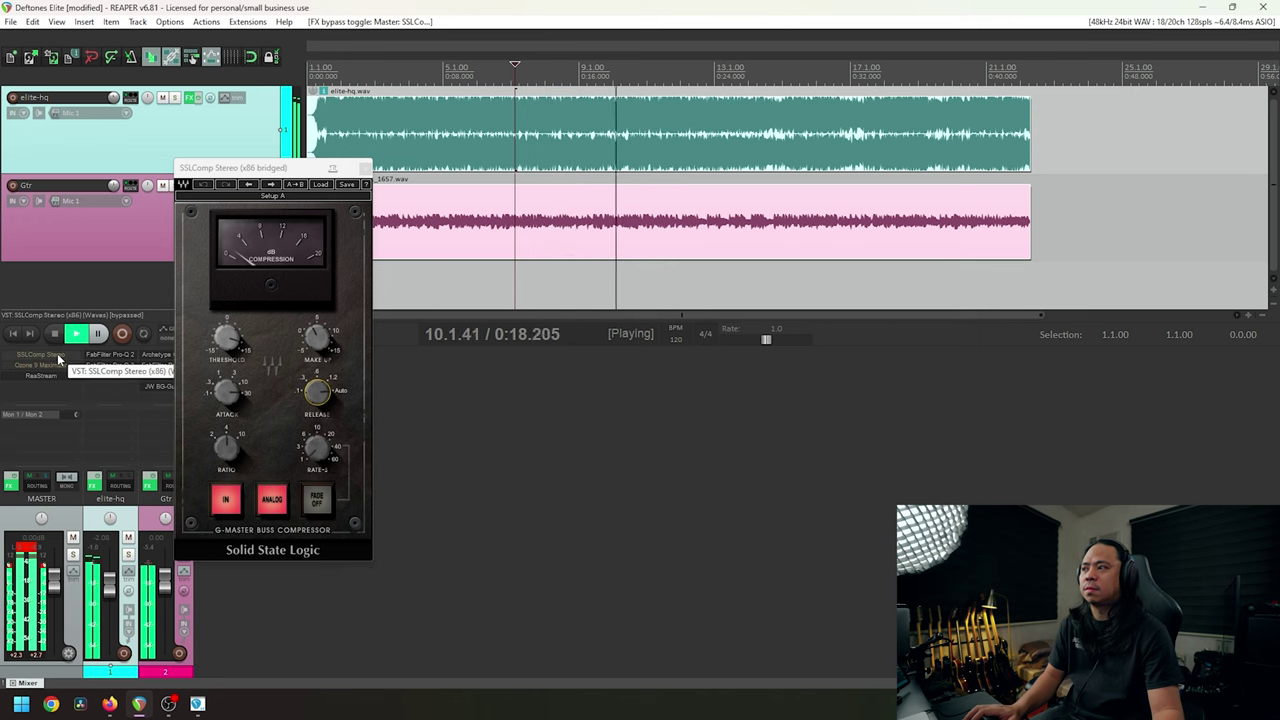
ctrl+click(58, 356)
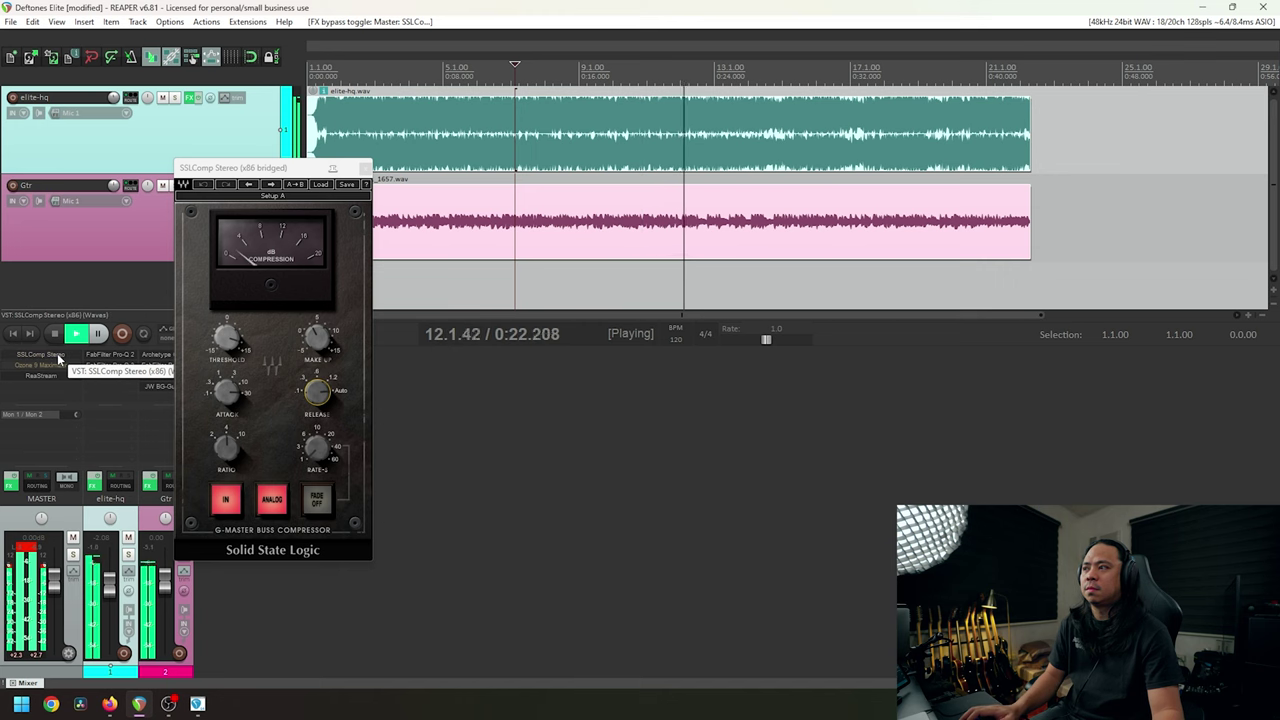
key(space)
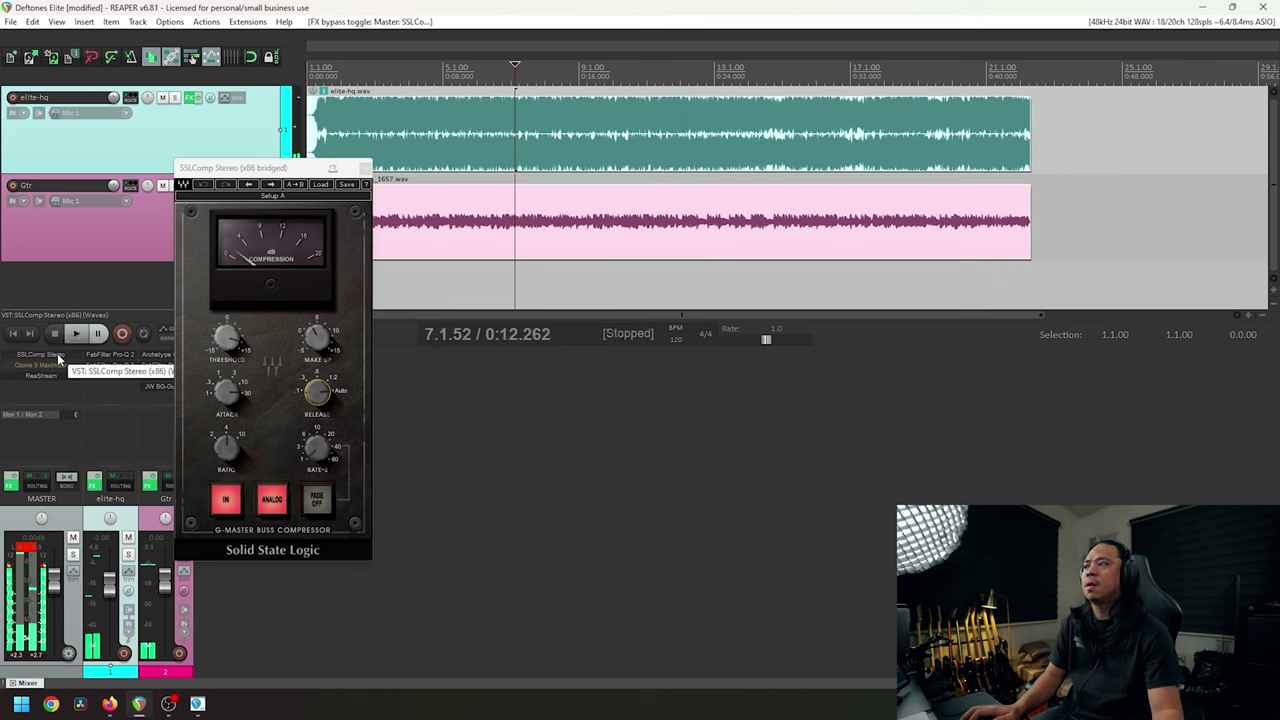
Close SSLComp Stereo and enable Ozone 9 Maximizer on the master track, placing its open window below the elite-hq track.
drag(297, 166, 510, 179)
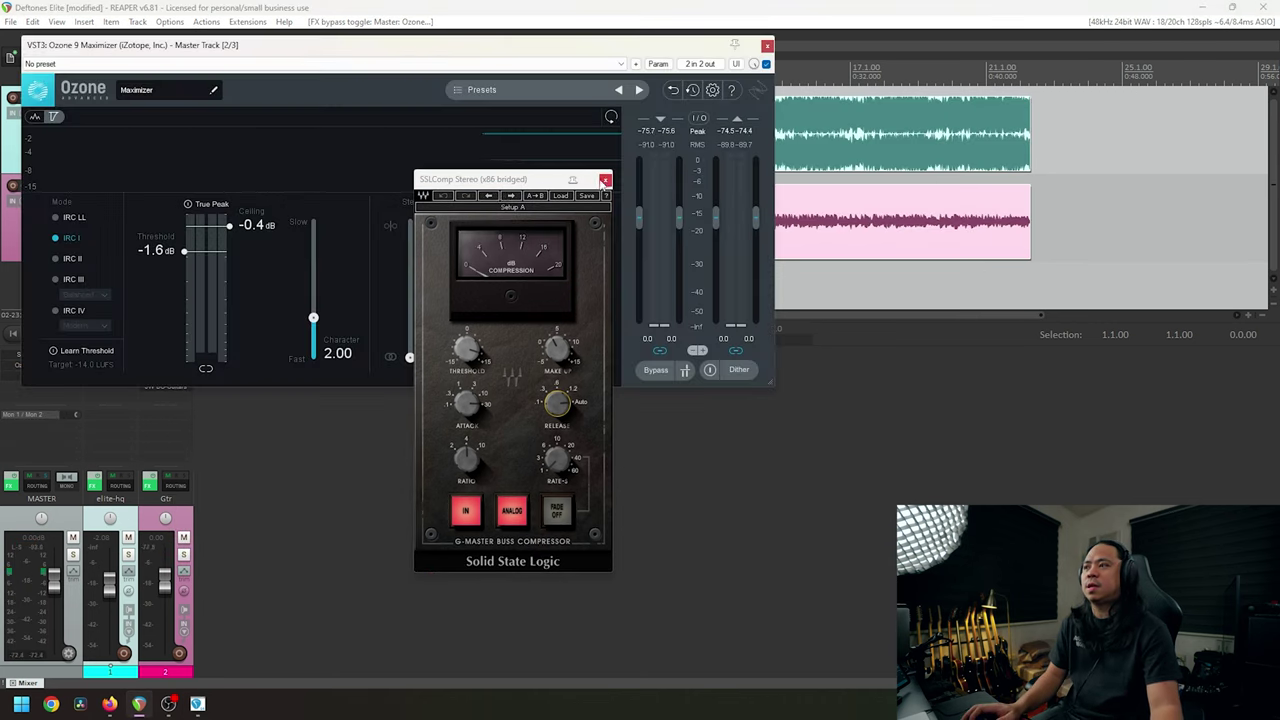
click(605, 181)
drag(478, 48, 654, 185)
click(532, 157)
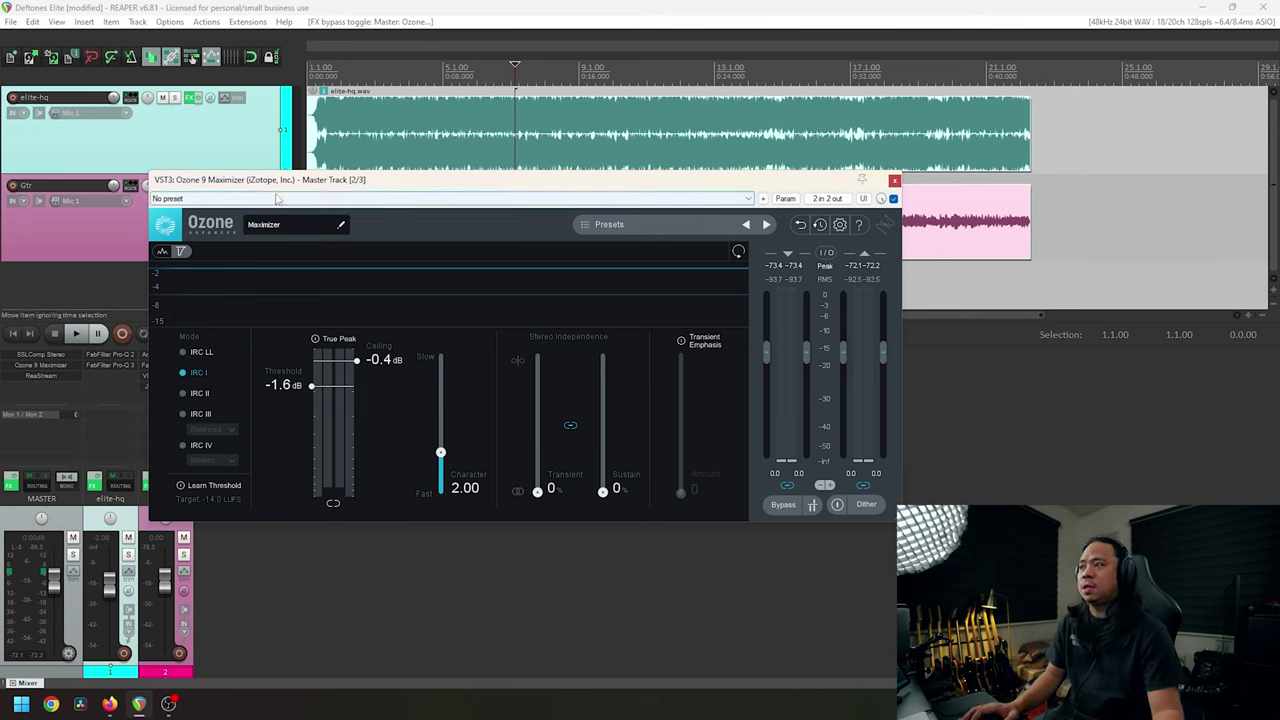
drag(445, 185, 461, 235)
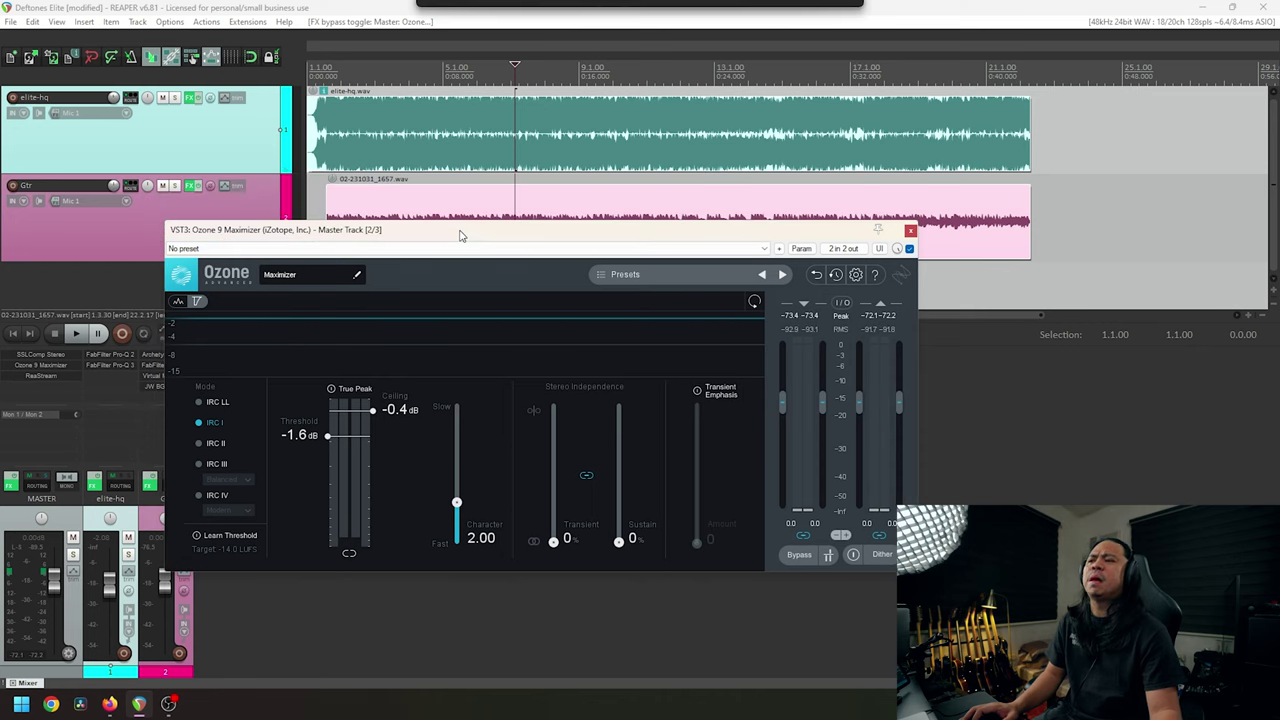
Compare both tracks from 1.2.44 with Ozone 9 Maximizer bypassed and active, leave it active, close its window, and stop playback.
click(909, 249)
click(318, 68)
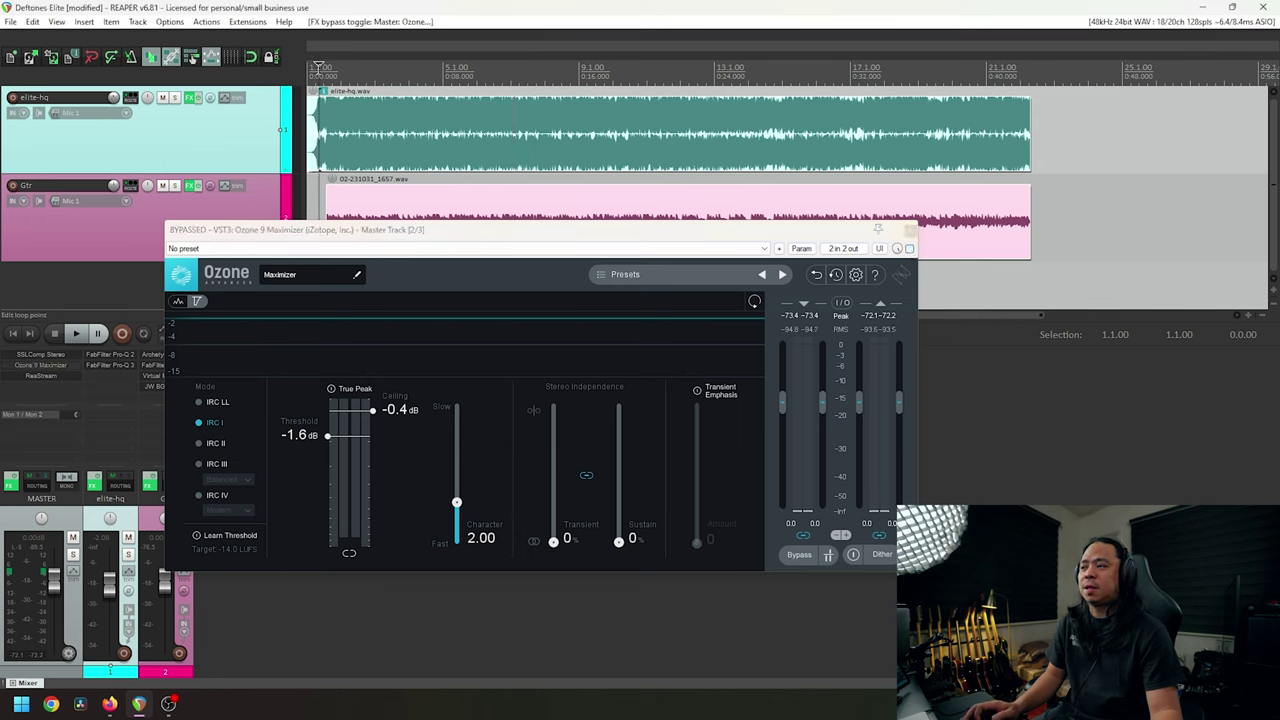
key(space)
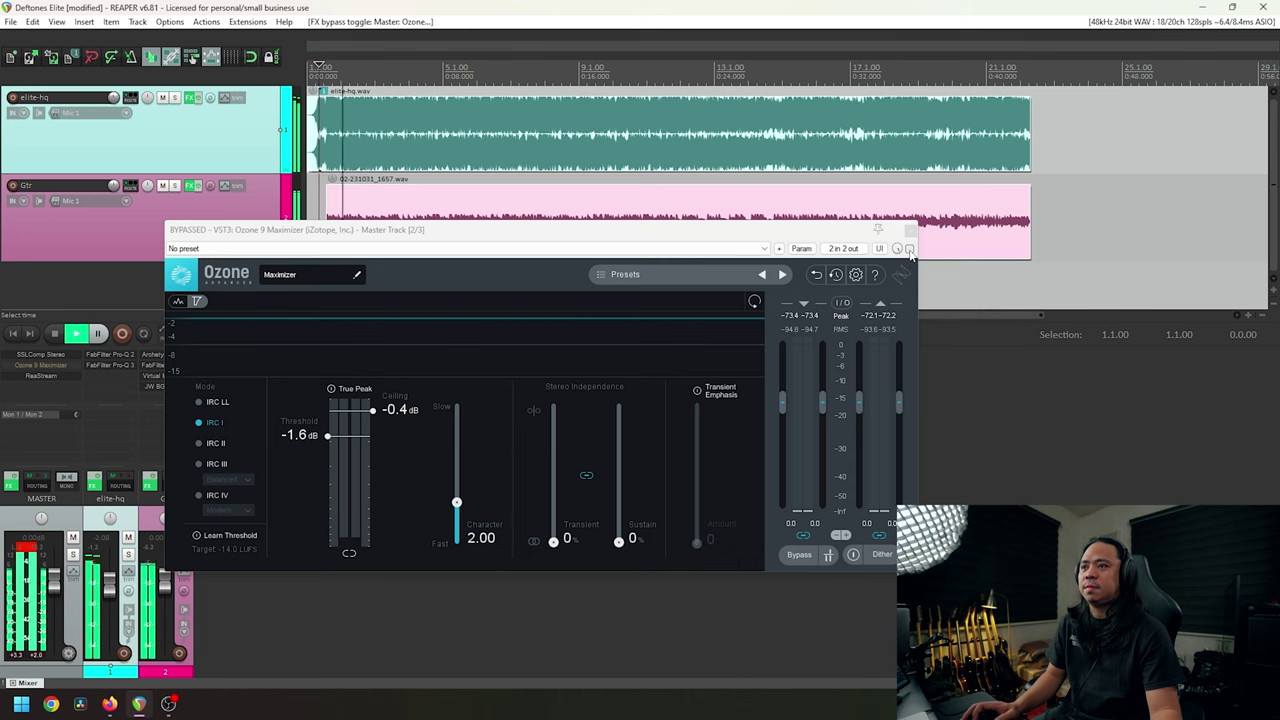
click(909, 249)
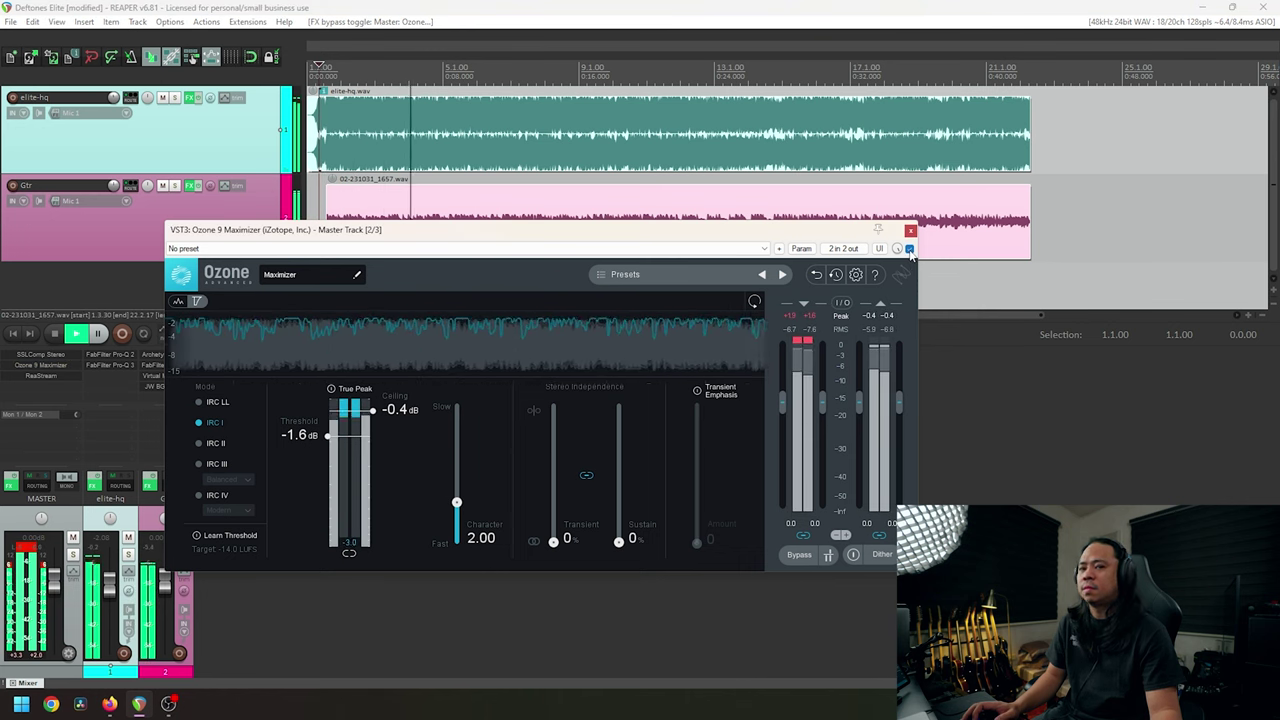
click(909, 249)
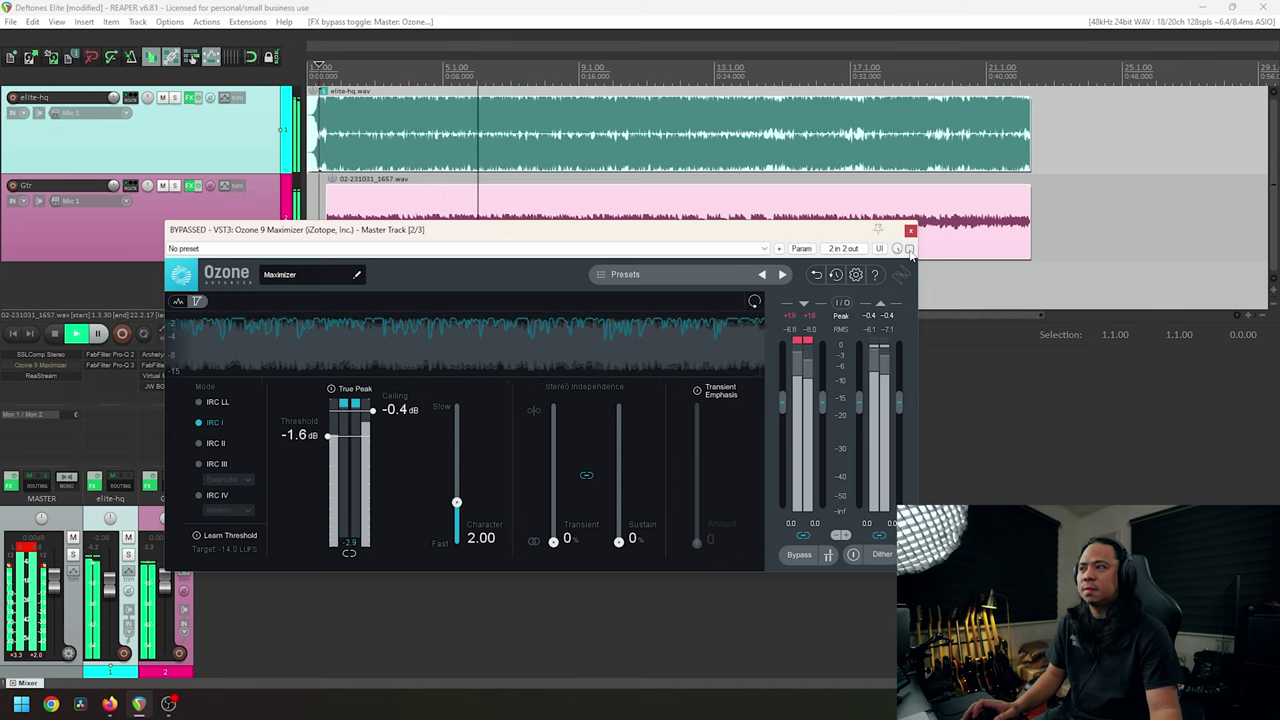
click(909, 249)
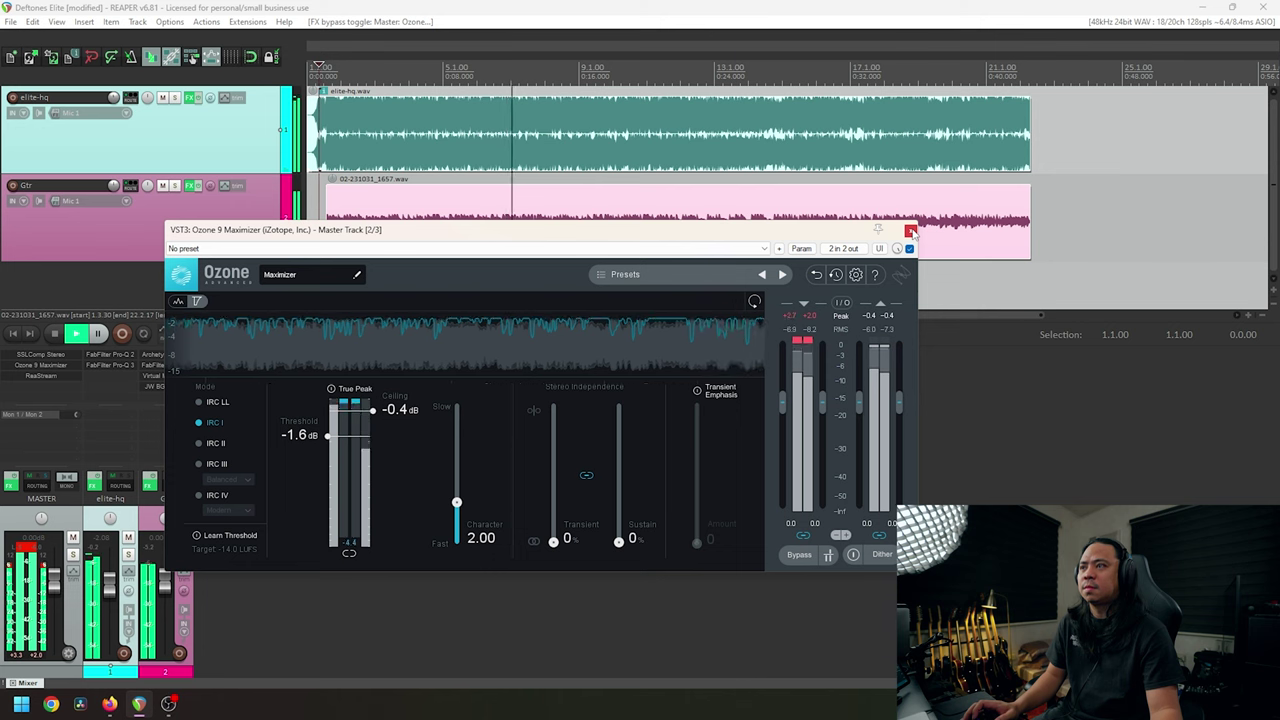
click(911, 232)
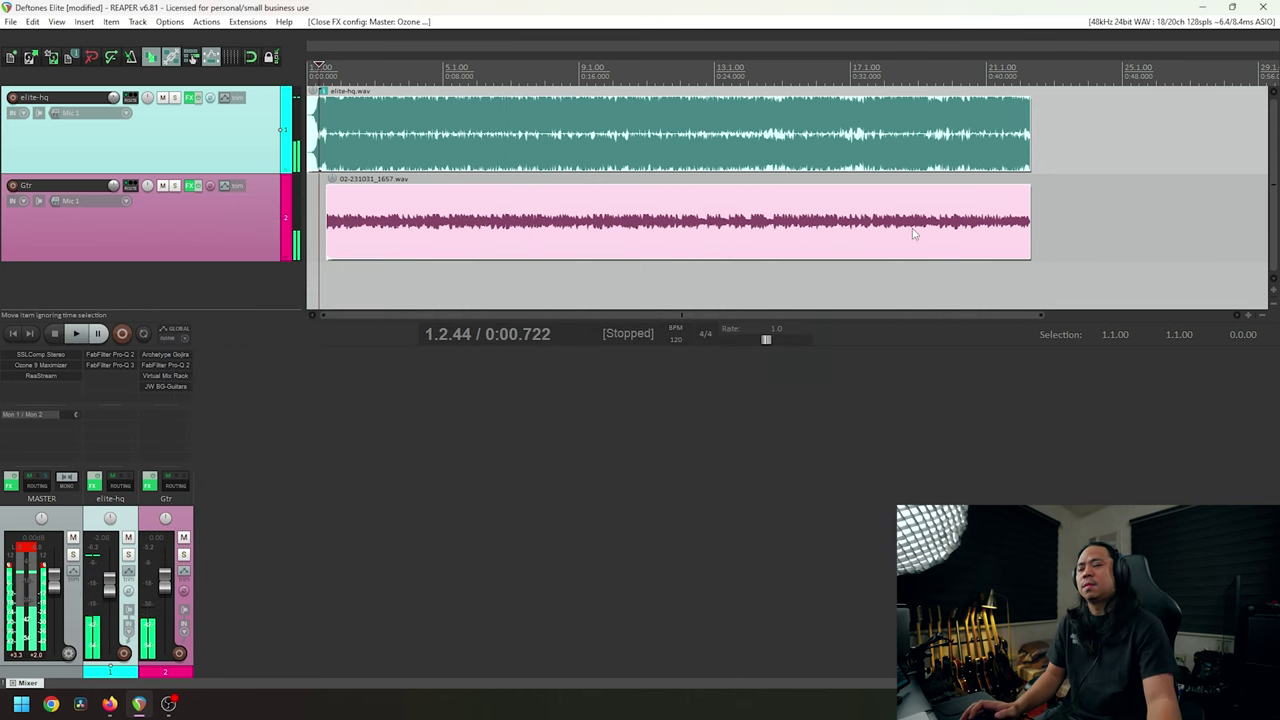